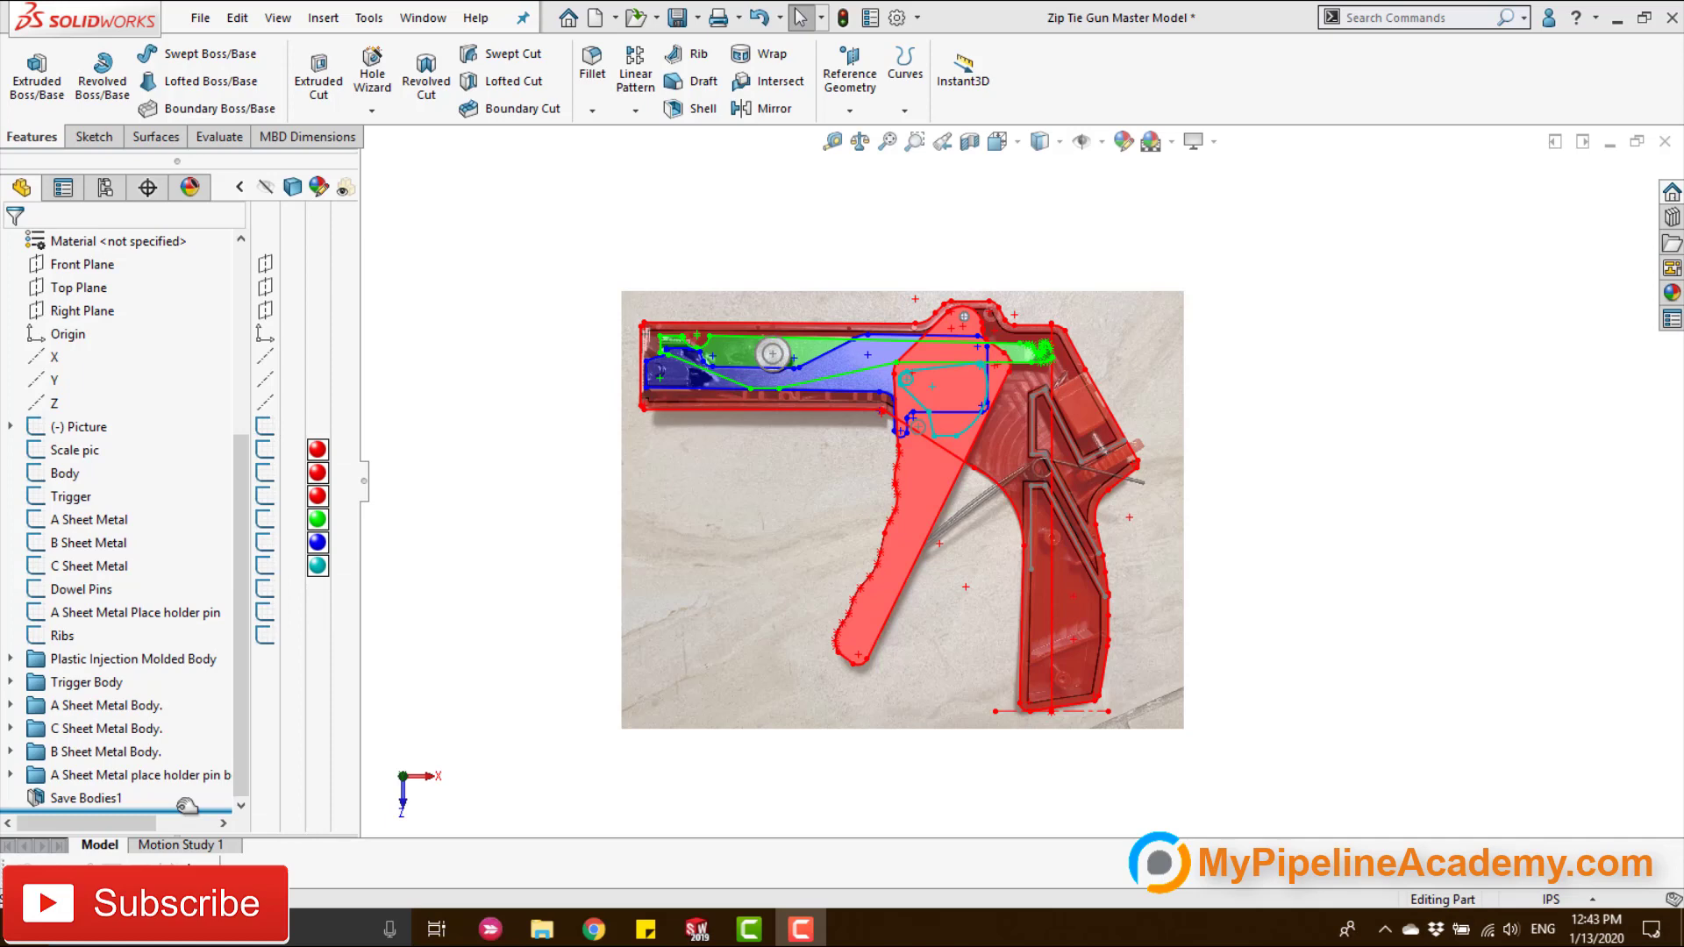
Roll the tree back below Picture, then restore the Scale pic, Body and Trigger sketches.
{"action": "left_click_drag", "start_coordinate": [192, 810], "coordinate": [161, 439]}
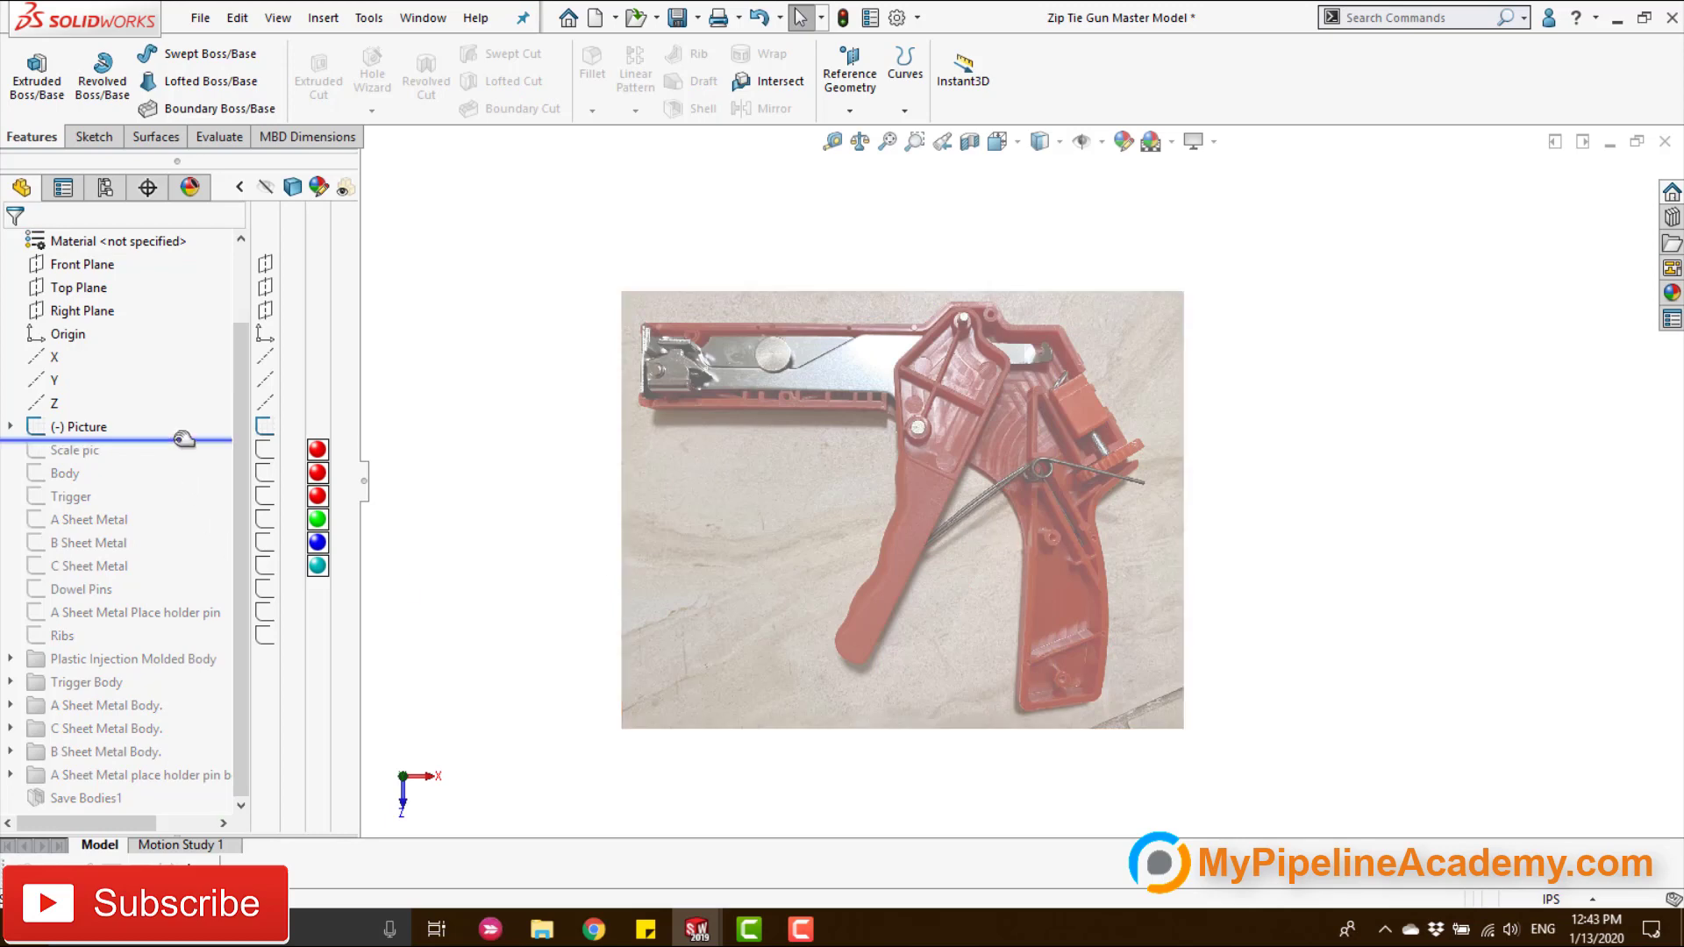
{"action": "mouse_move", "coordinate": [184, 438]}
{"action": "left_mouse_down"}
{"action": "mouse_move", "coordinate": [153, 443]}
{"action": "mouse_move", "coordinate": [155, 460]}
{"action": "left_mouse_up"}
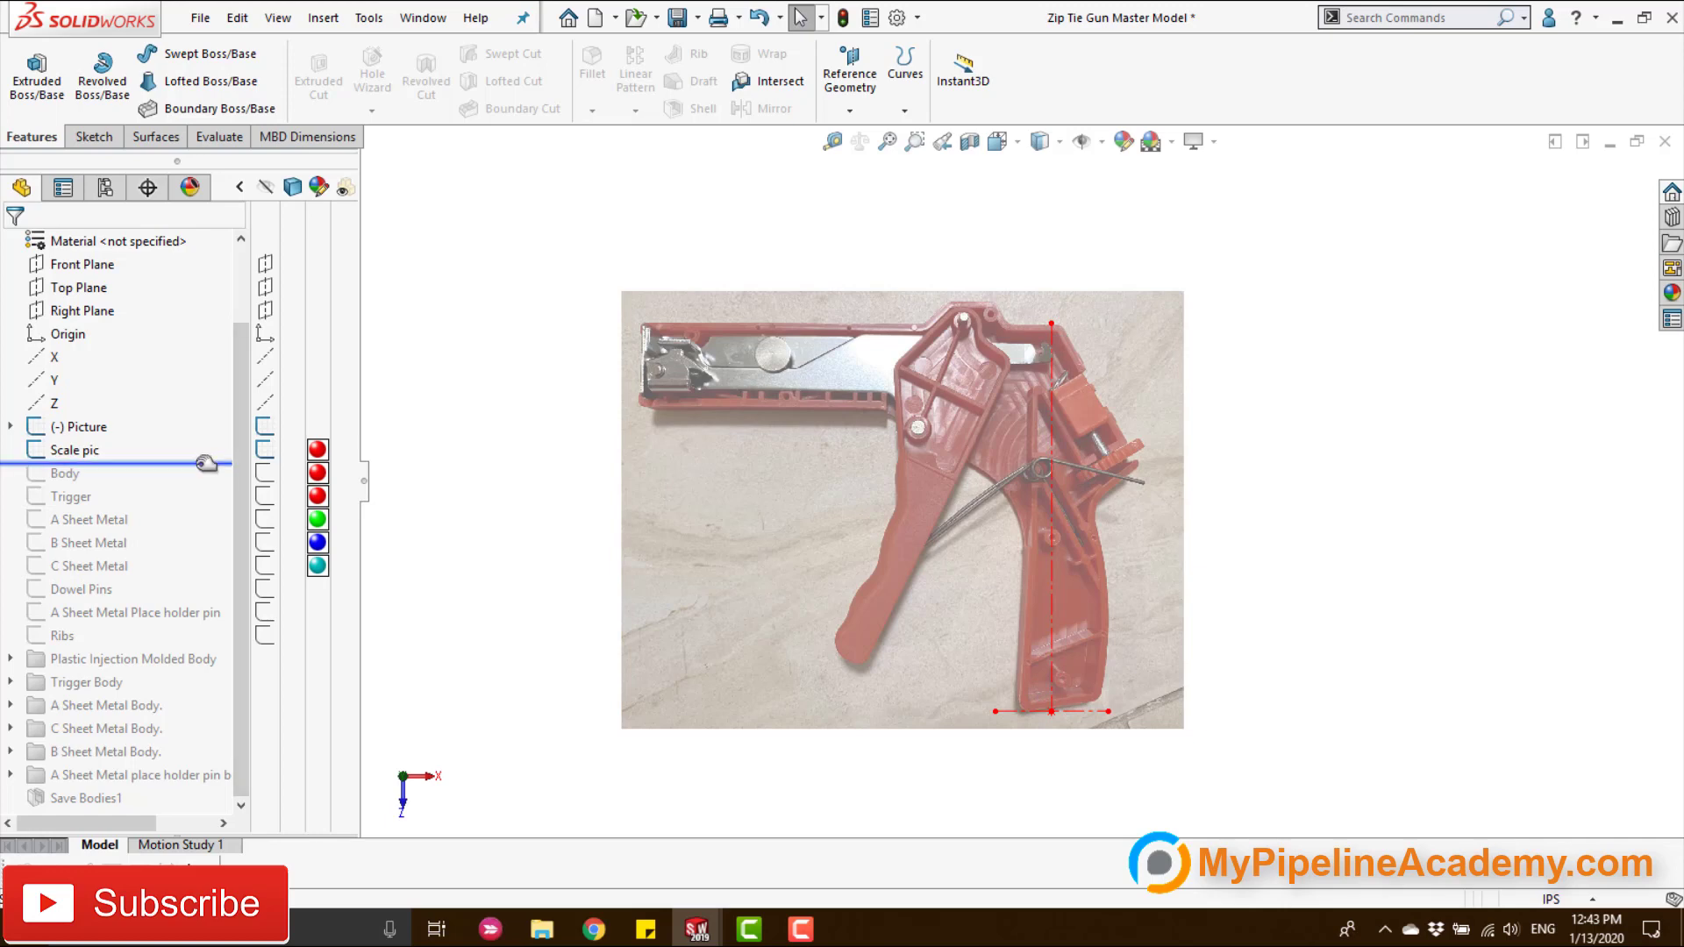
{"action": "left_click_drag", "start_coordinate": [207, 463], "coordinate": [201, 484]}
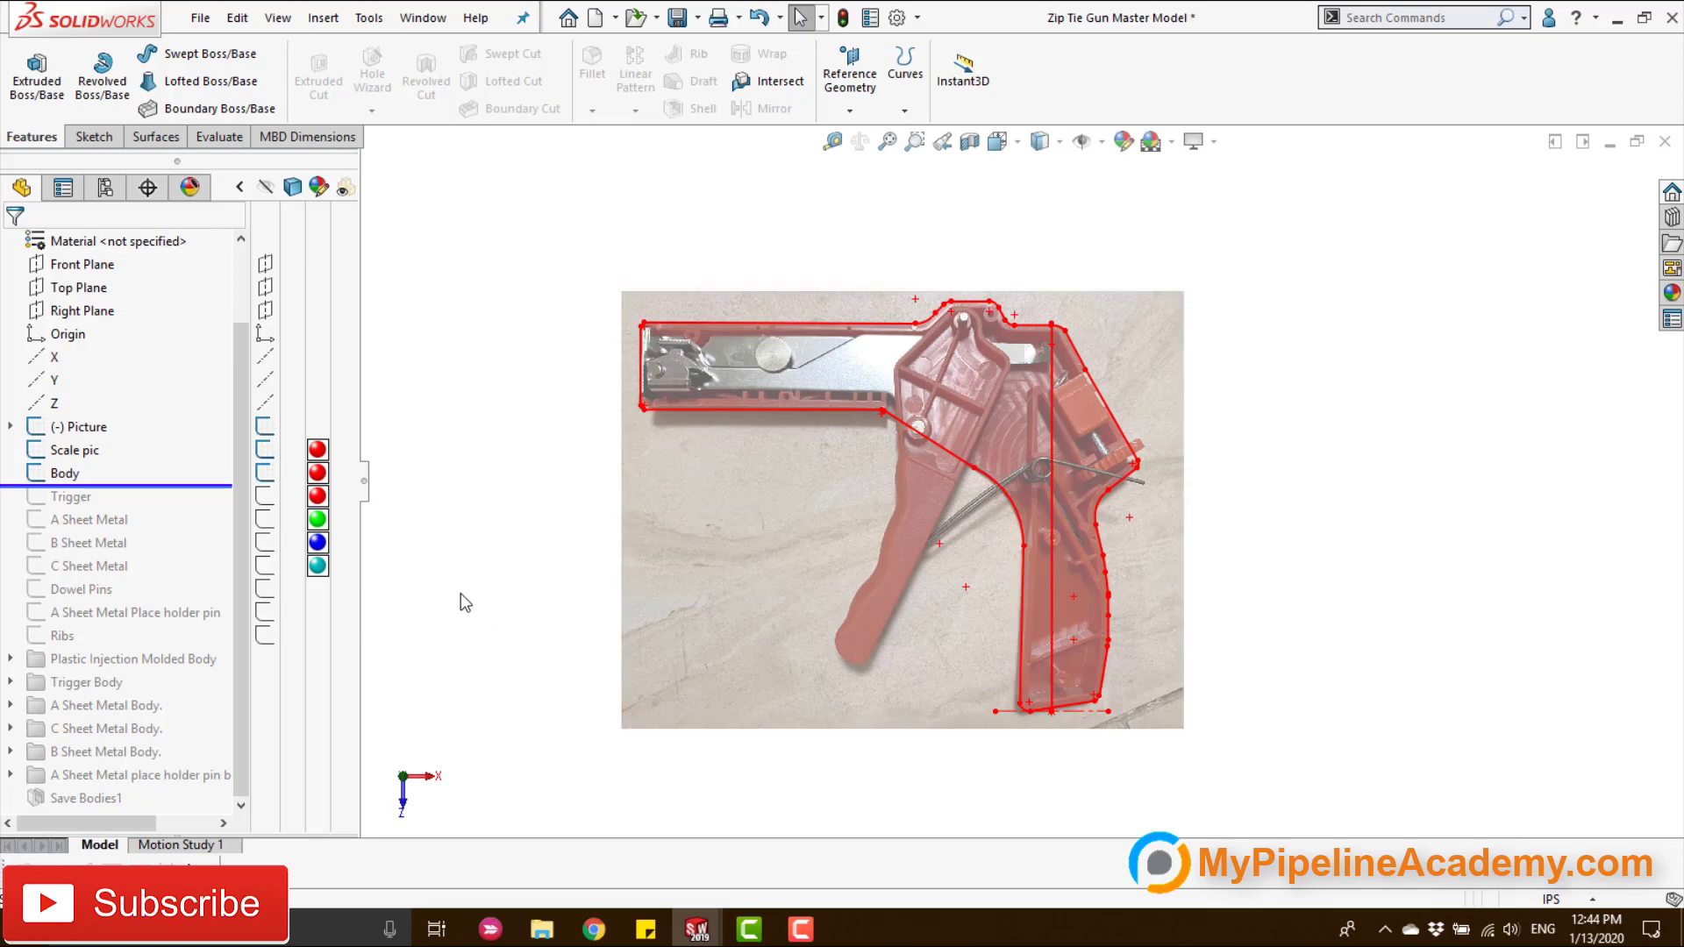
{"action": "left_click_drag", "start_coordinate": [173, 488], "coordinate": [218, 499]}
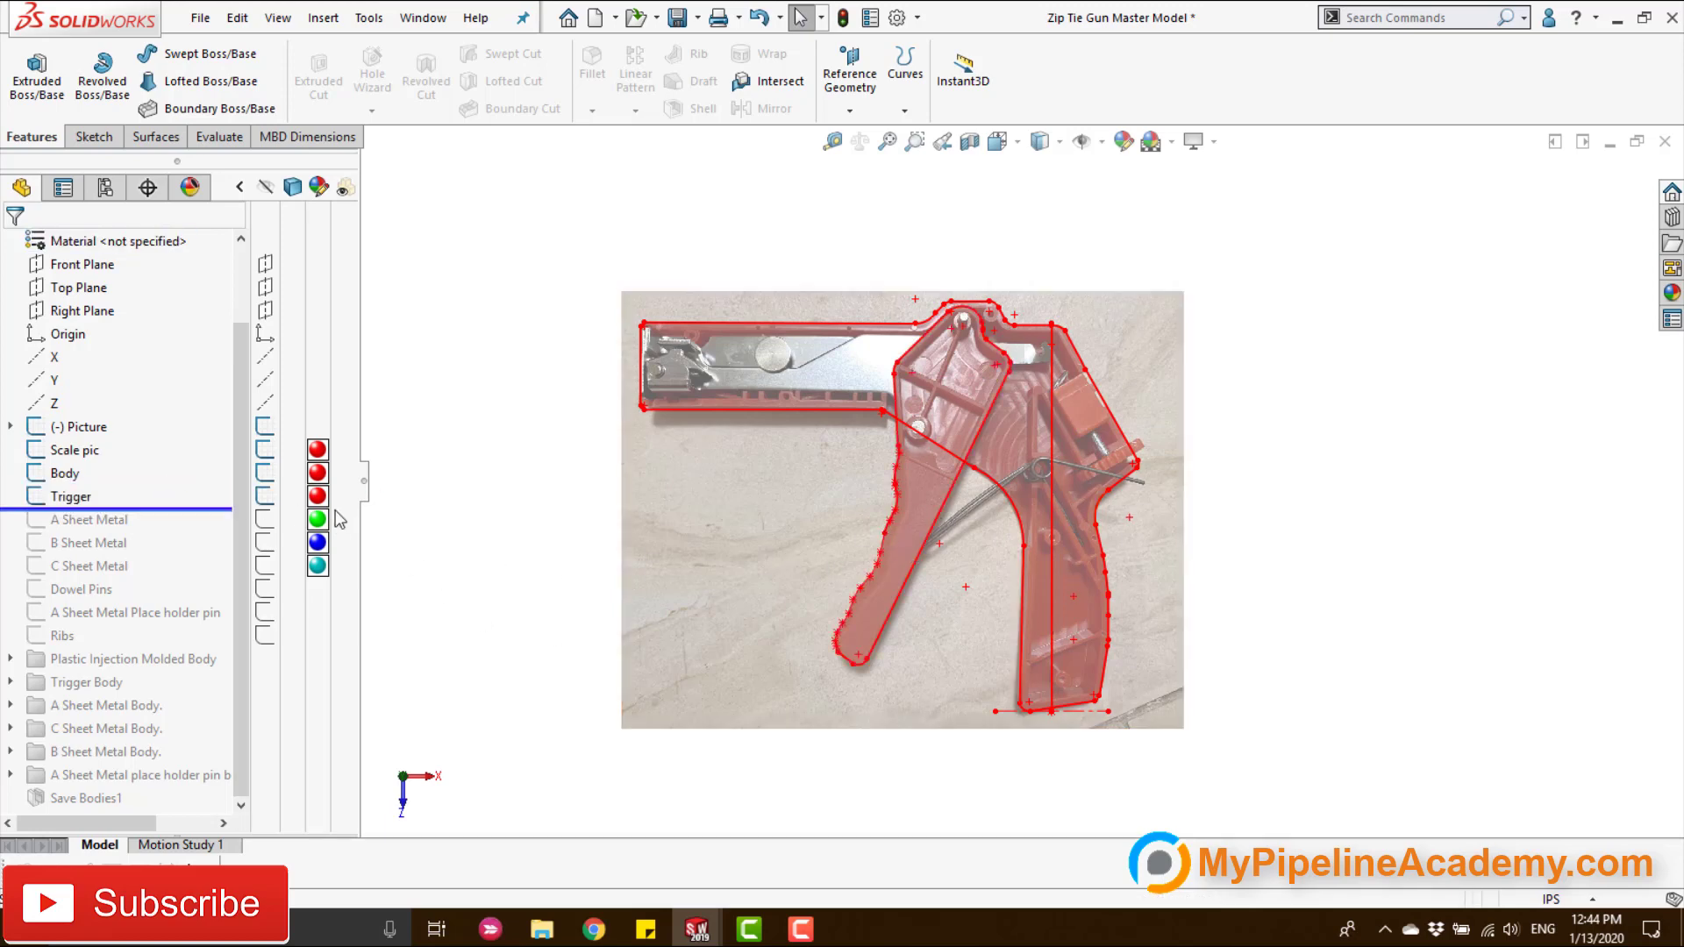
Hide the background gun photo and show it again.
{"action": "left_click", "coordinate": [264, 427]}
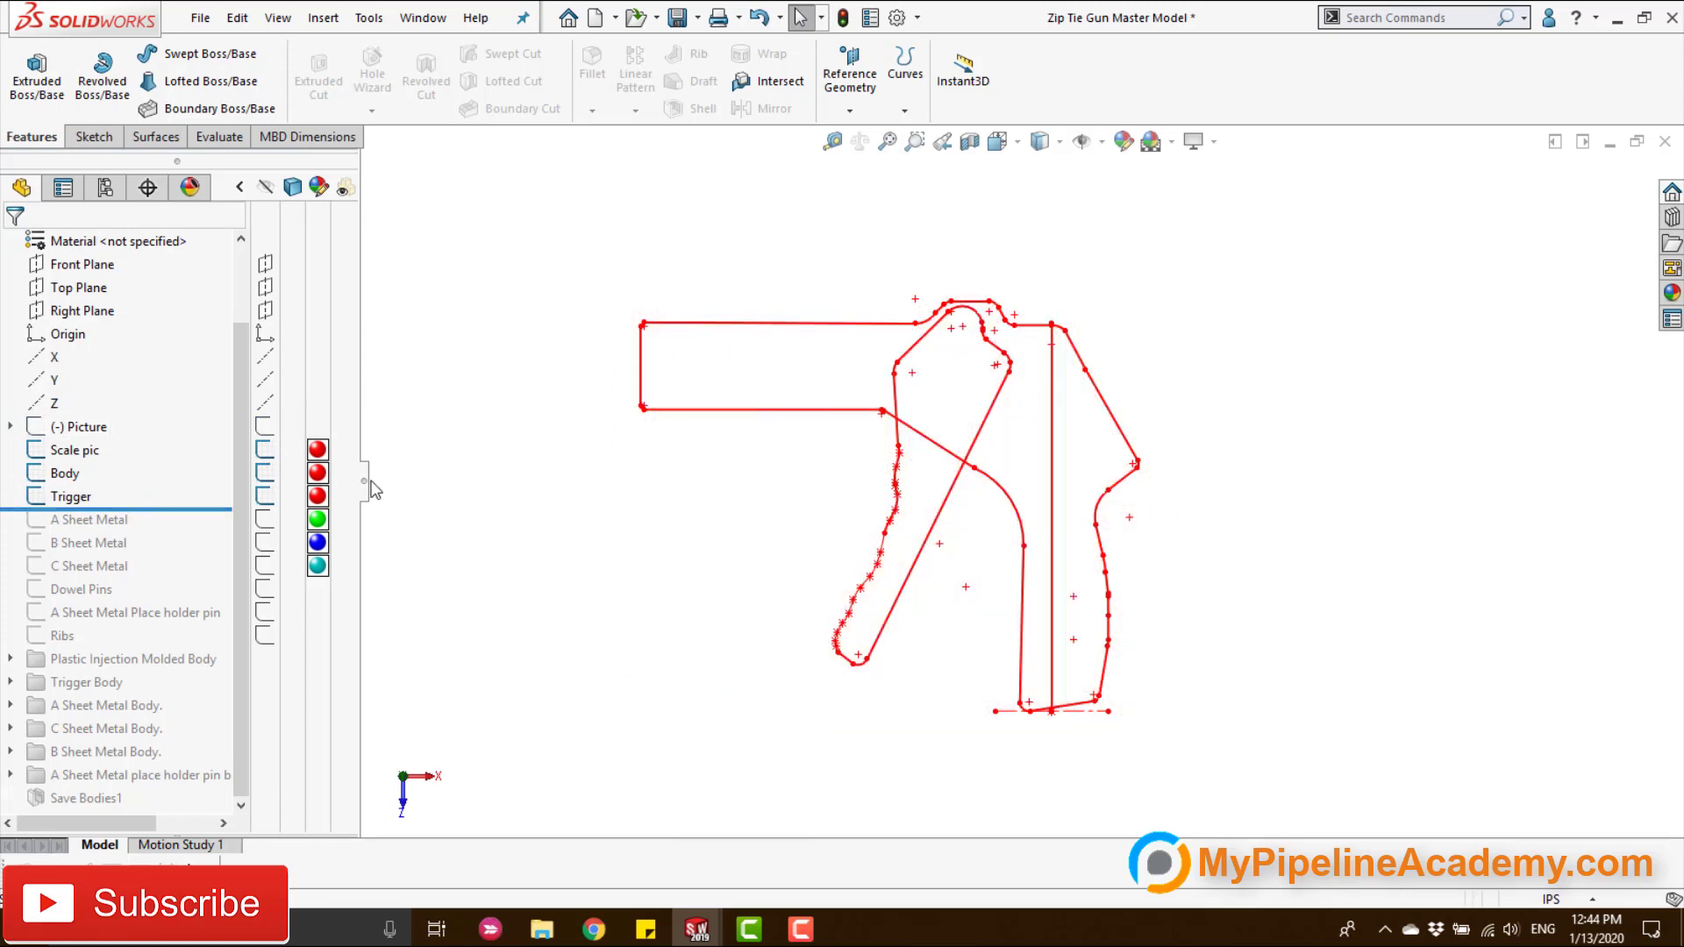
{"action": "left_click", "coordinate": [264, 427]}
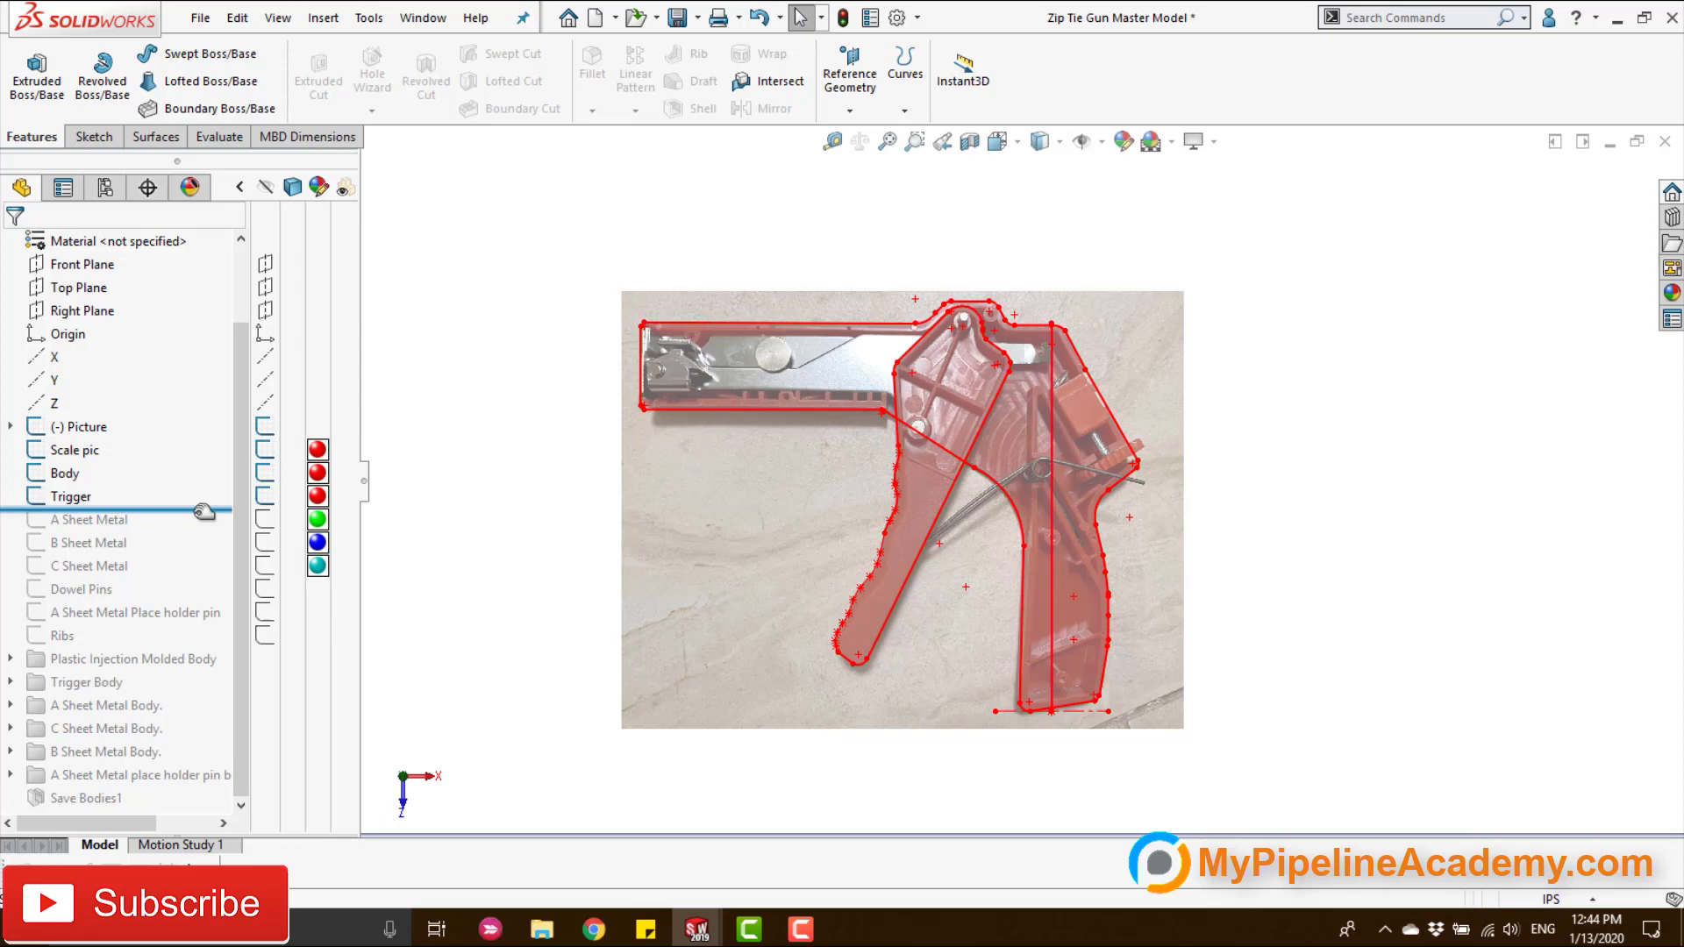
{"action": "left_click", "coordinate": [203, 513]}
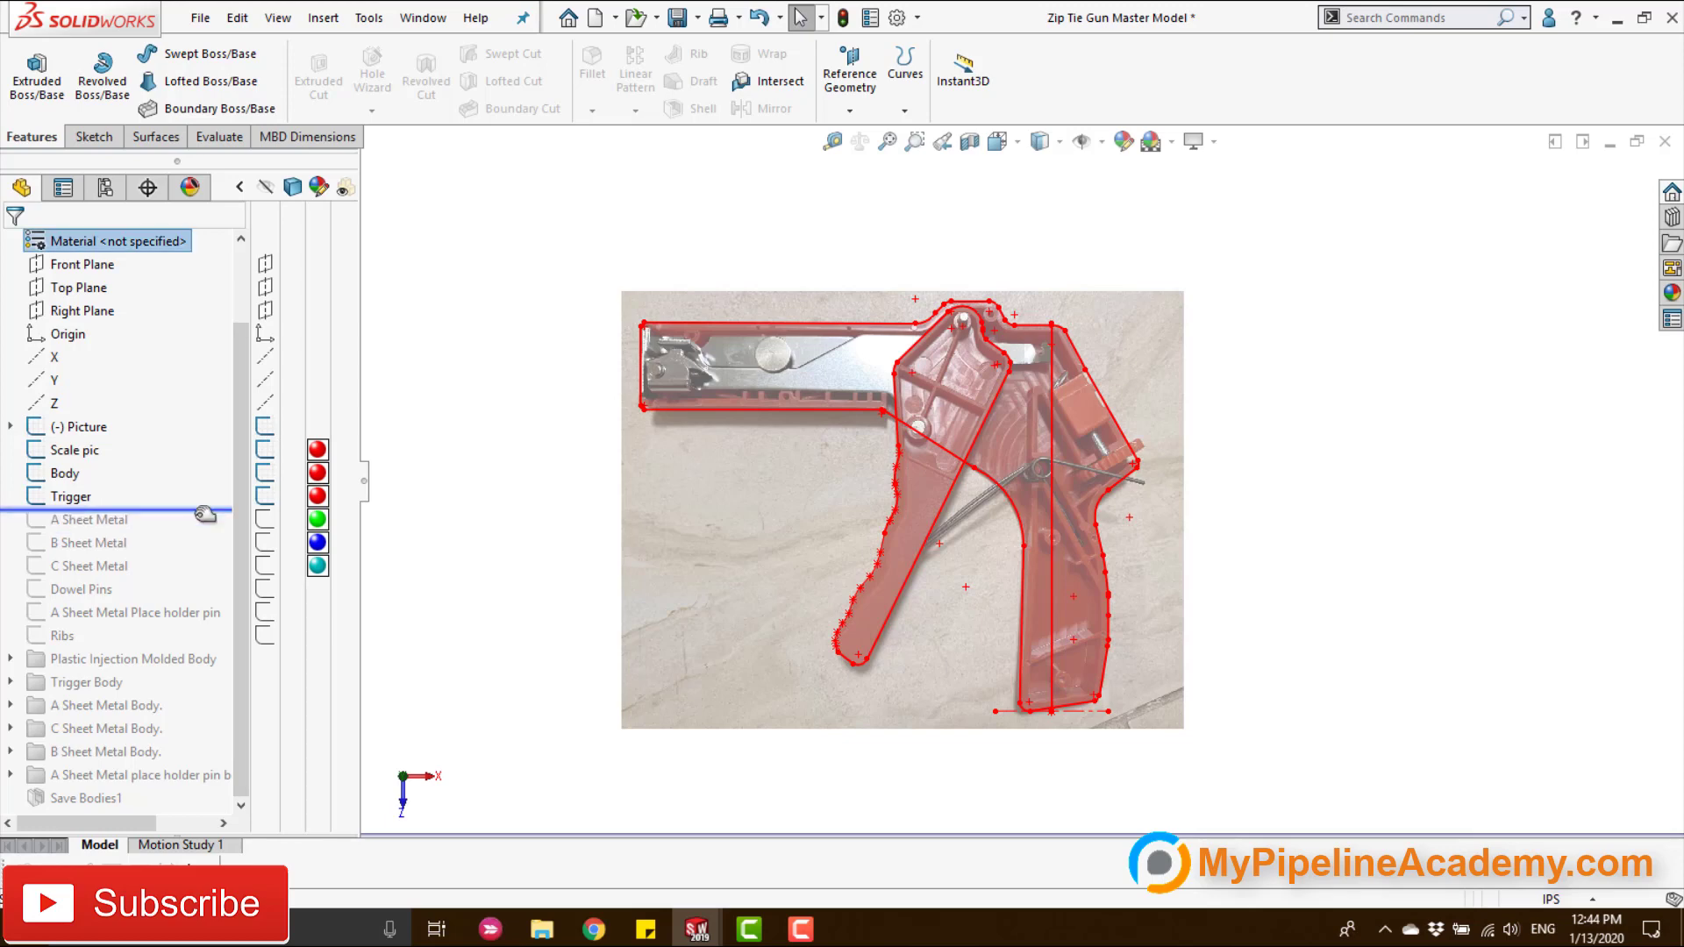
Restore the A, B and C Sheet Metal sketches, toggling the photo to compare.
{"action": "left_click_drag", "start_coordinate": [204, 515], "coordinate": [202, 532]}
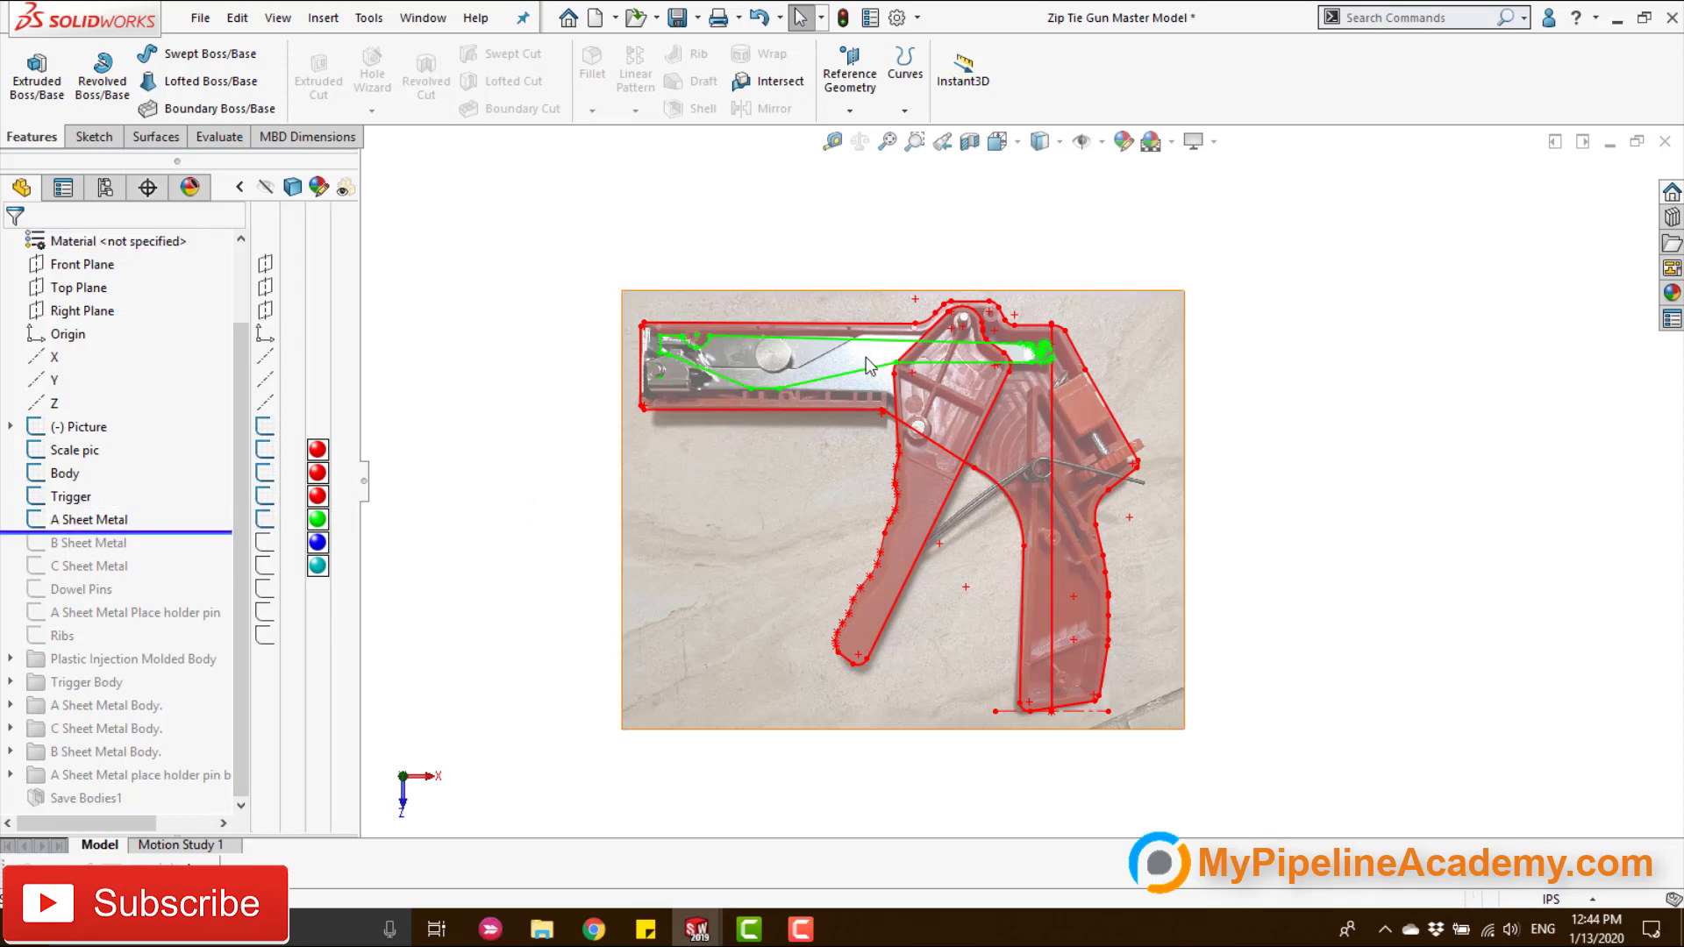
{"action": "left_click", "coordinate": [264, 428]}
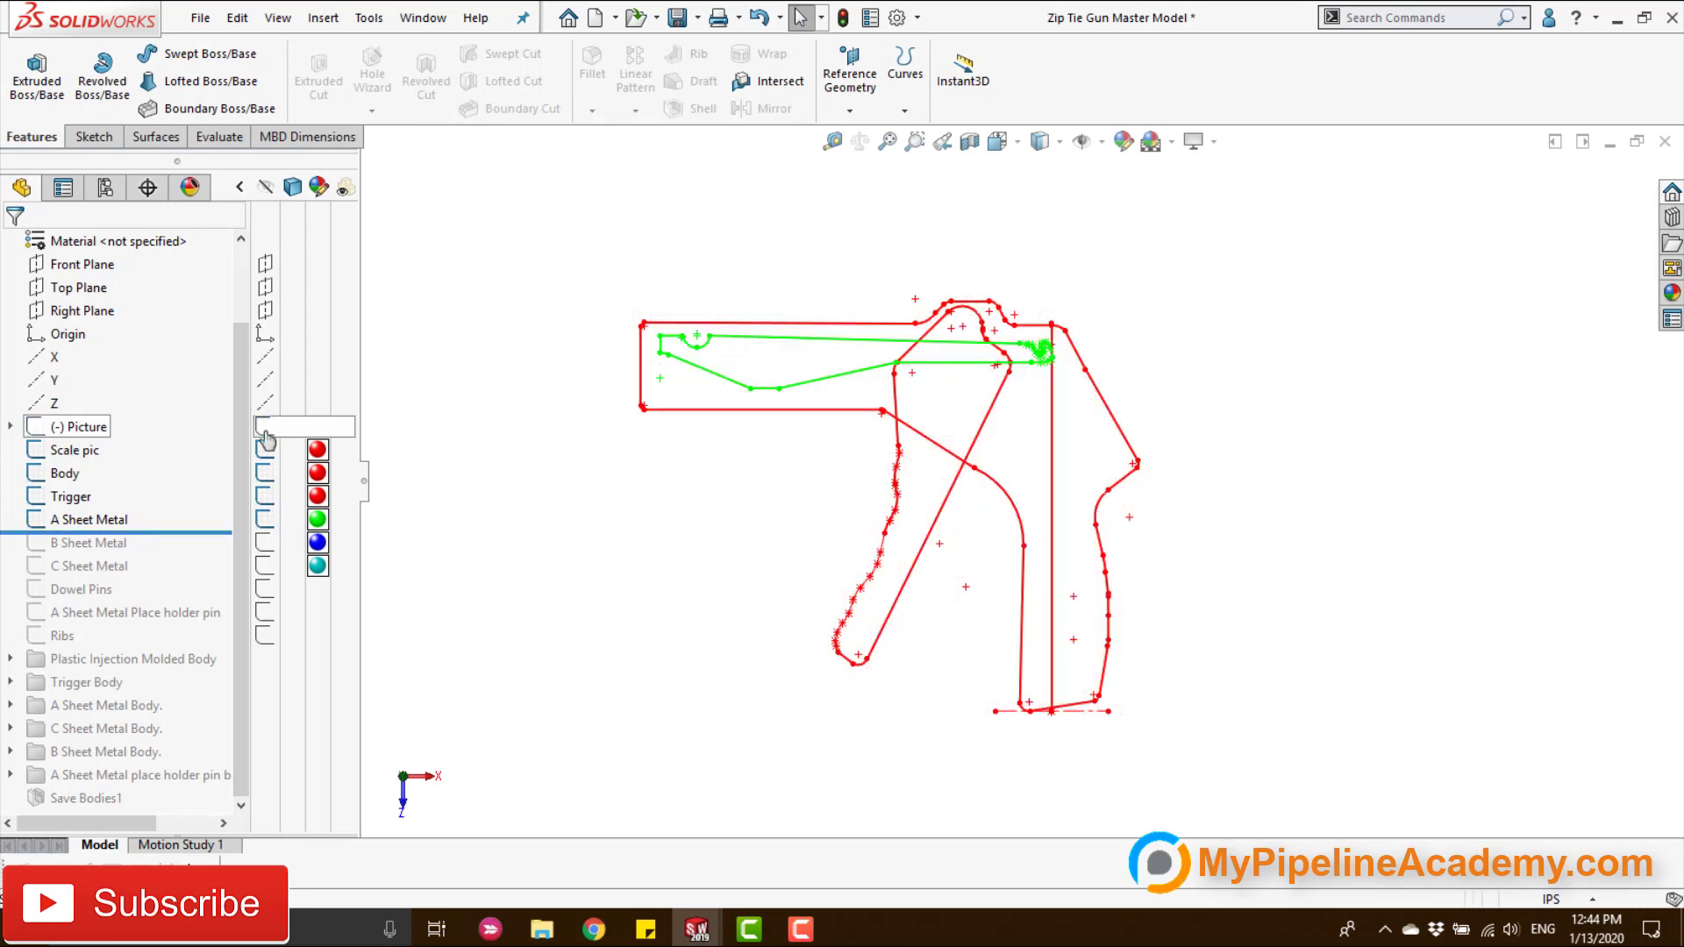
{"action": "left_click", "coordinate": [265, 433]}
{"action": "left_click_drag", "start_coordinate": [203, 533], "coordinate": [221, 552]}
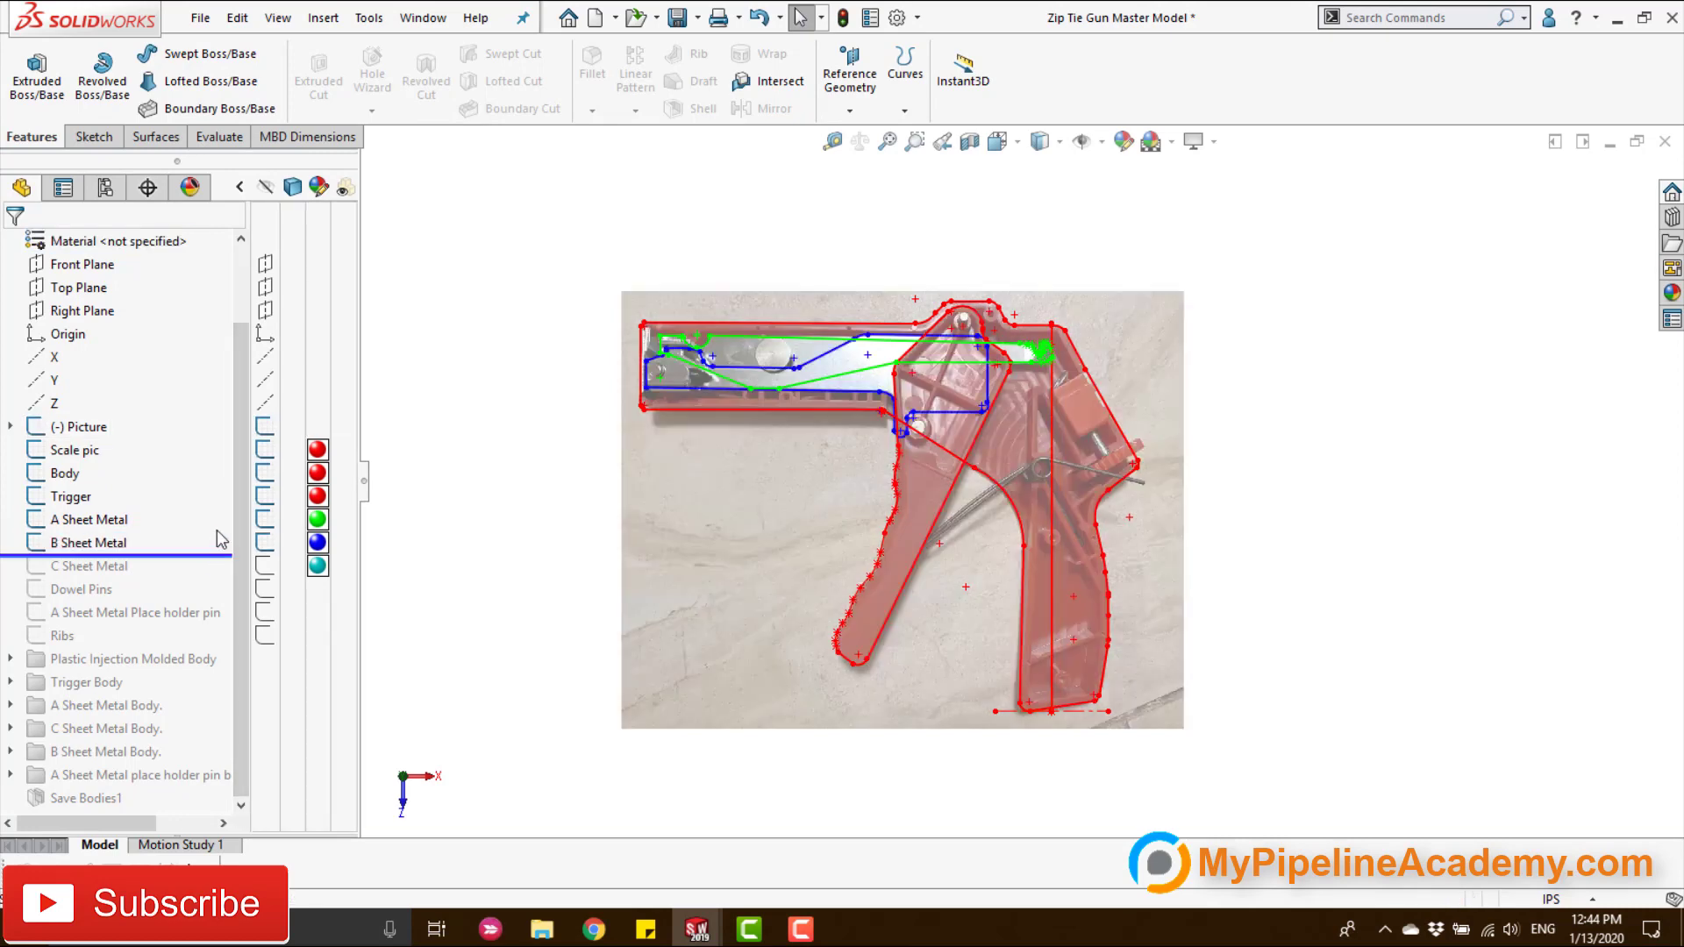
{"action": "left_click", "coordinate": [264, 430]}
{"action": "left_click", "coordinate": [264, 430]}
{"action": "left_click_drag", "start_coordinate": [208, 554], "coordinate": [209, 577]}
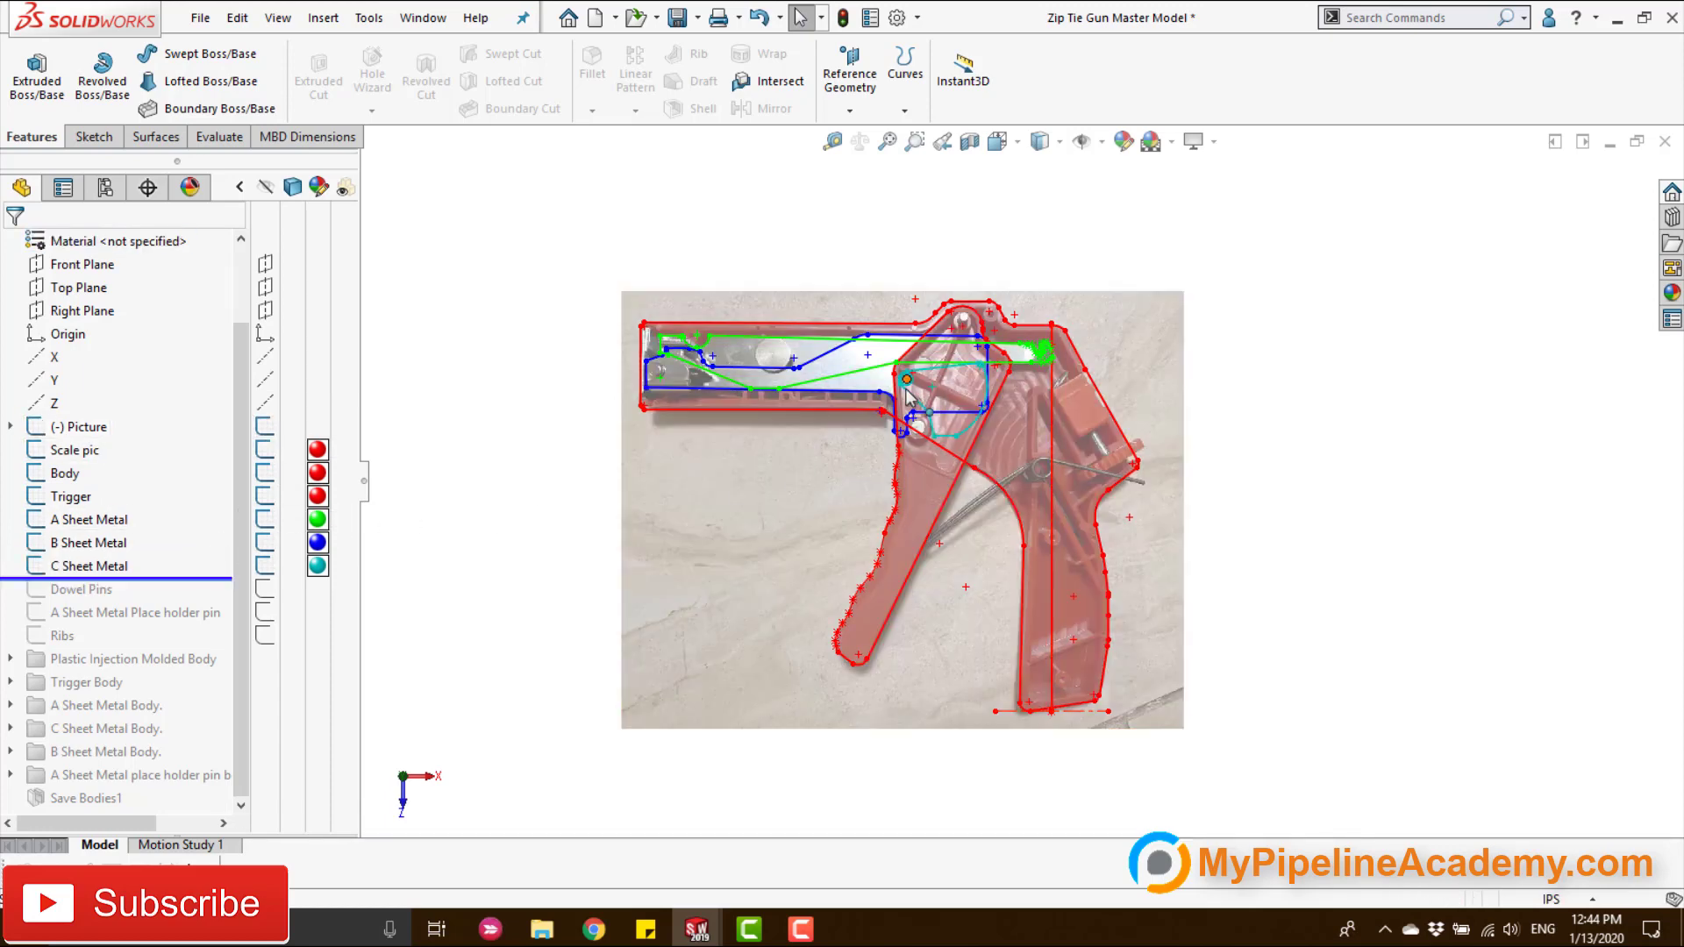
{"action": "left_click", "coordinate": [265, 428]}
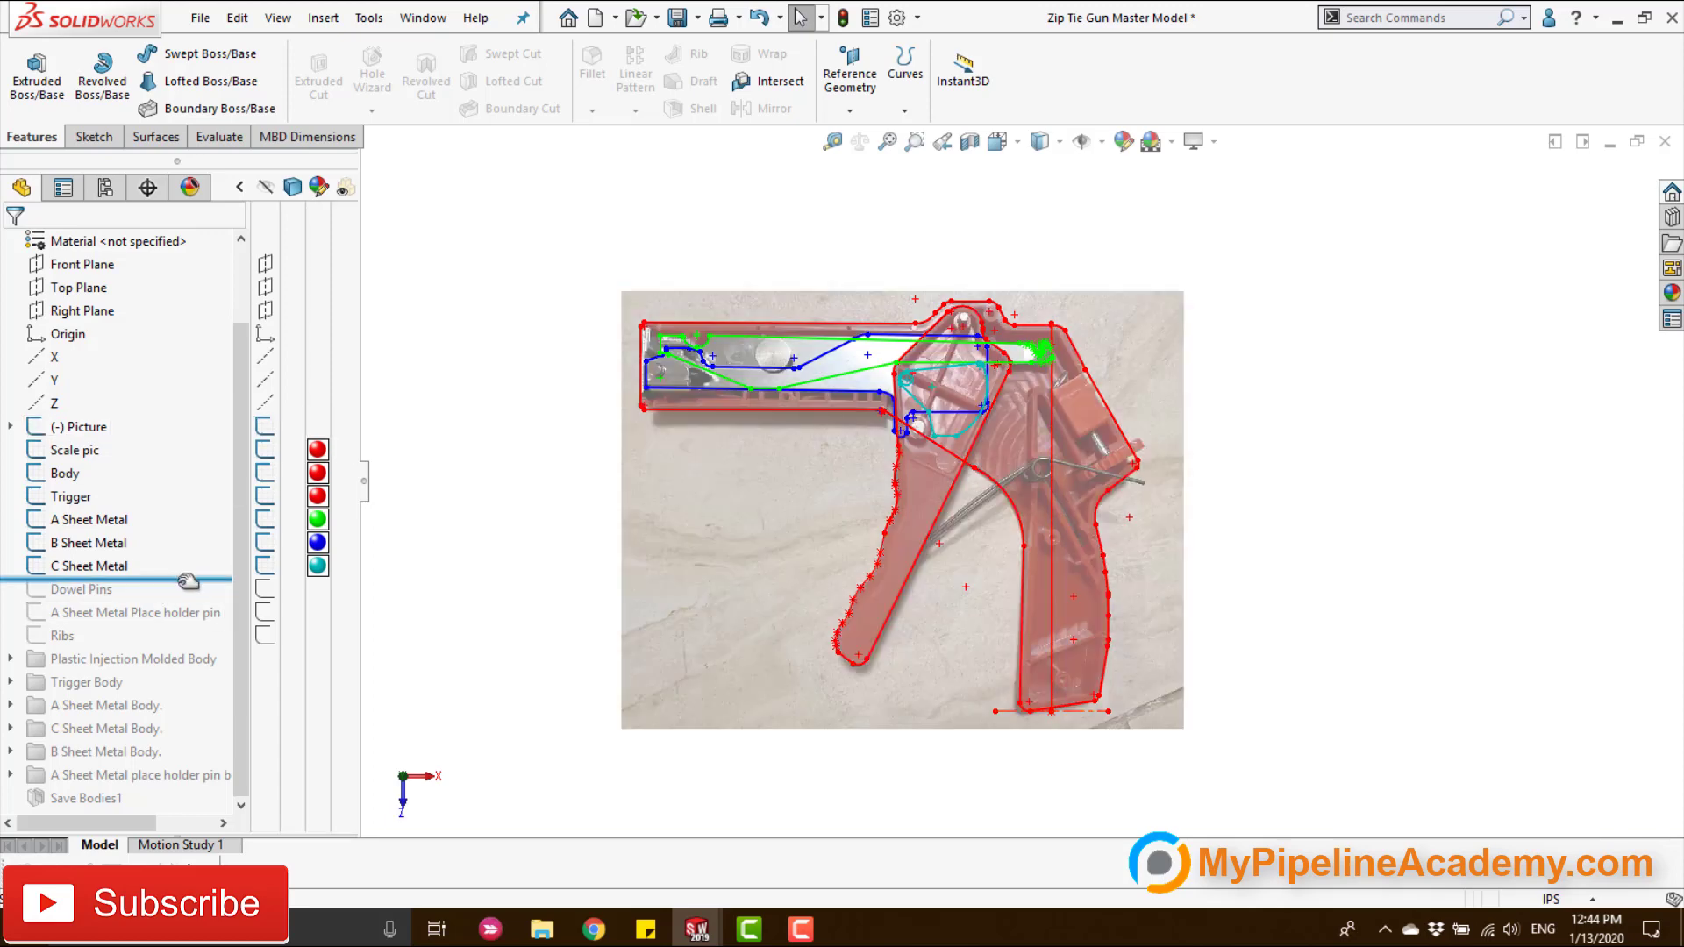
Restore the Dowel Pins, placeholder pin and Ribs sketches, then rebuild the Plastic Injection Molded Body.
{"action": "left_click_drag", "start_coordinate": [187, 582], "coordinate": [187, 601]}
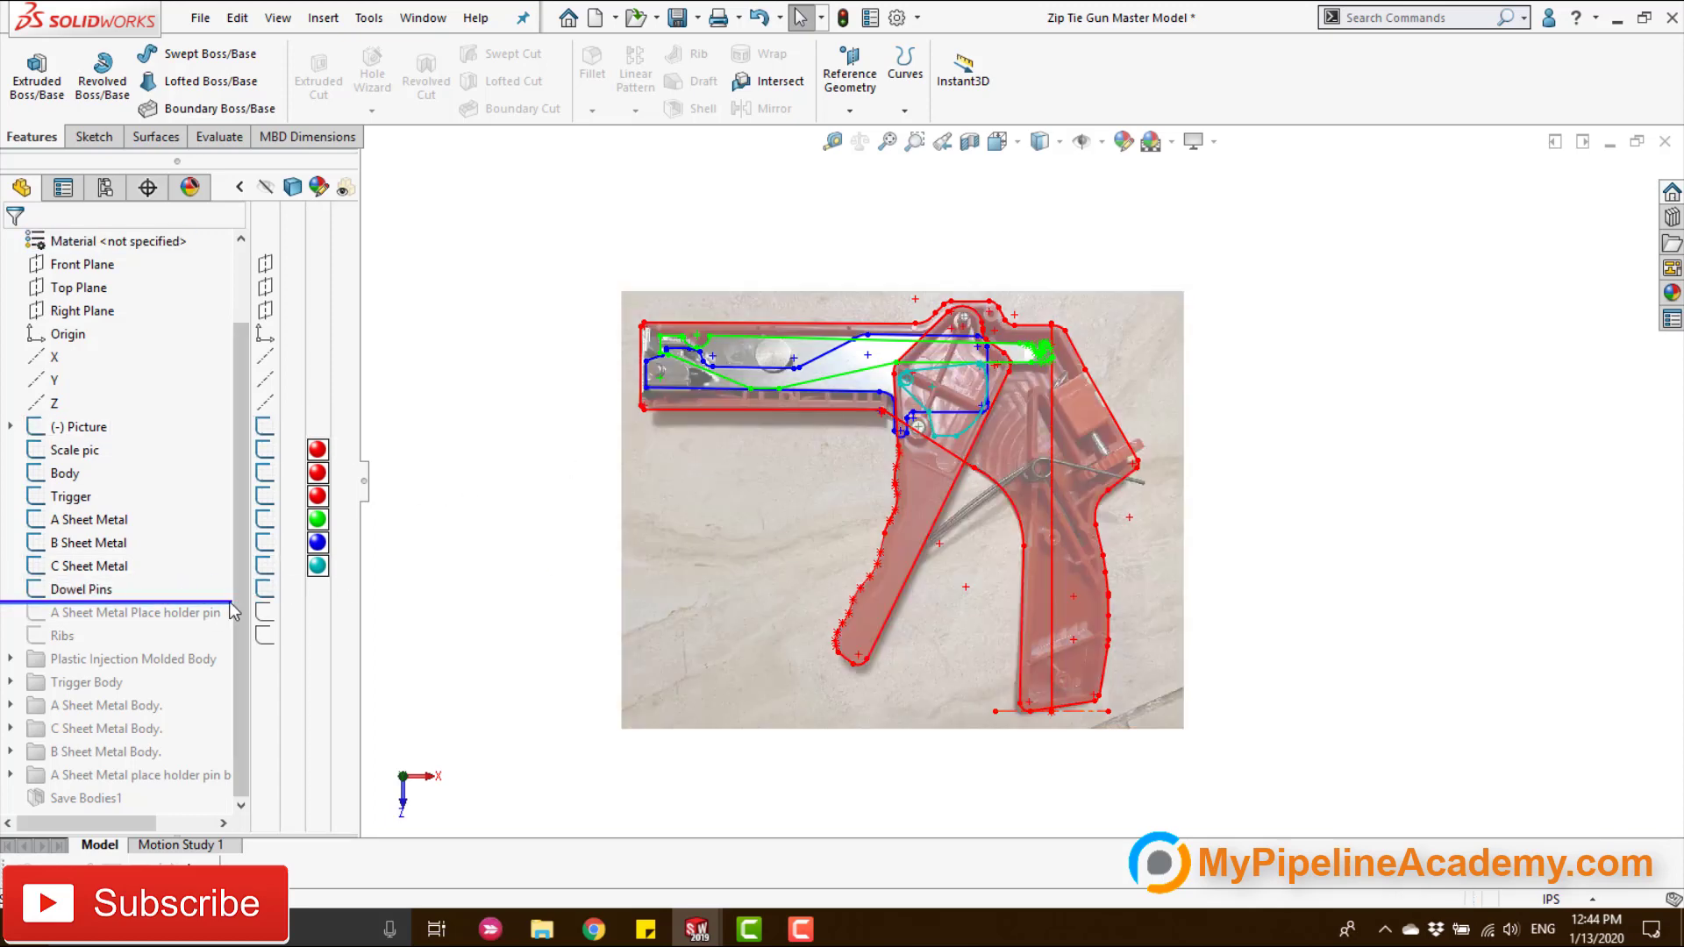
{"action": "left_click_drag", "start_coordinate": [207, 602], "coordinate": [211, 625]}
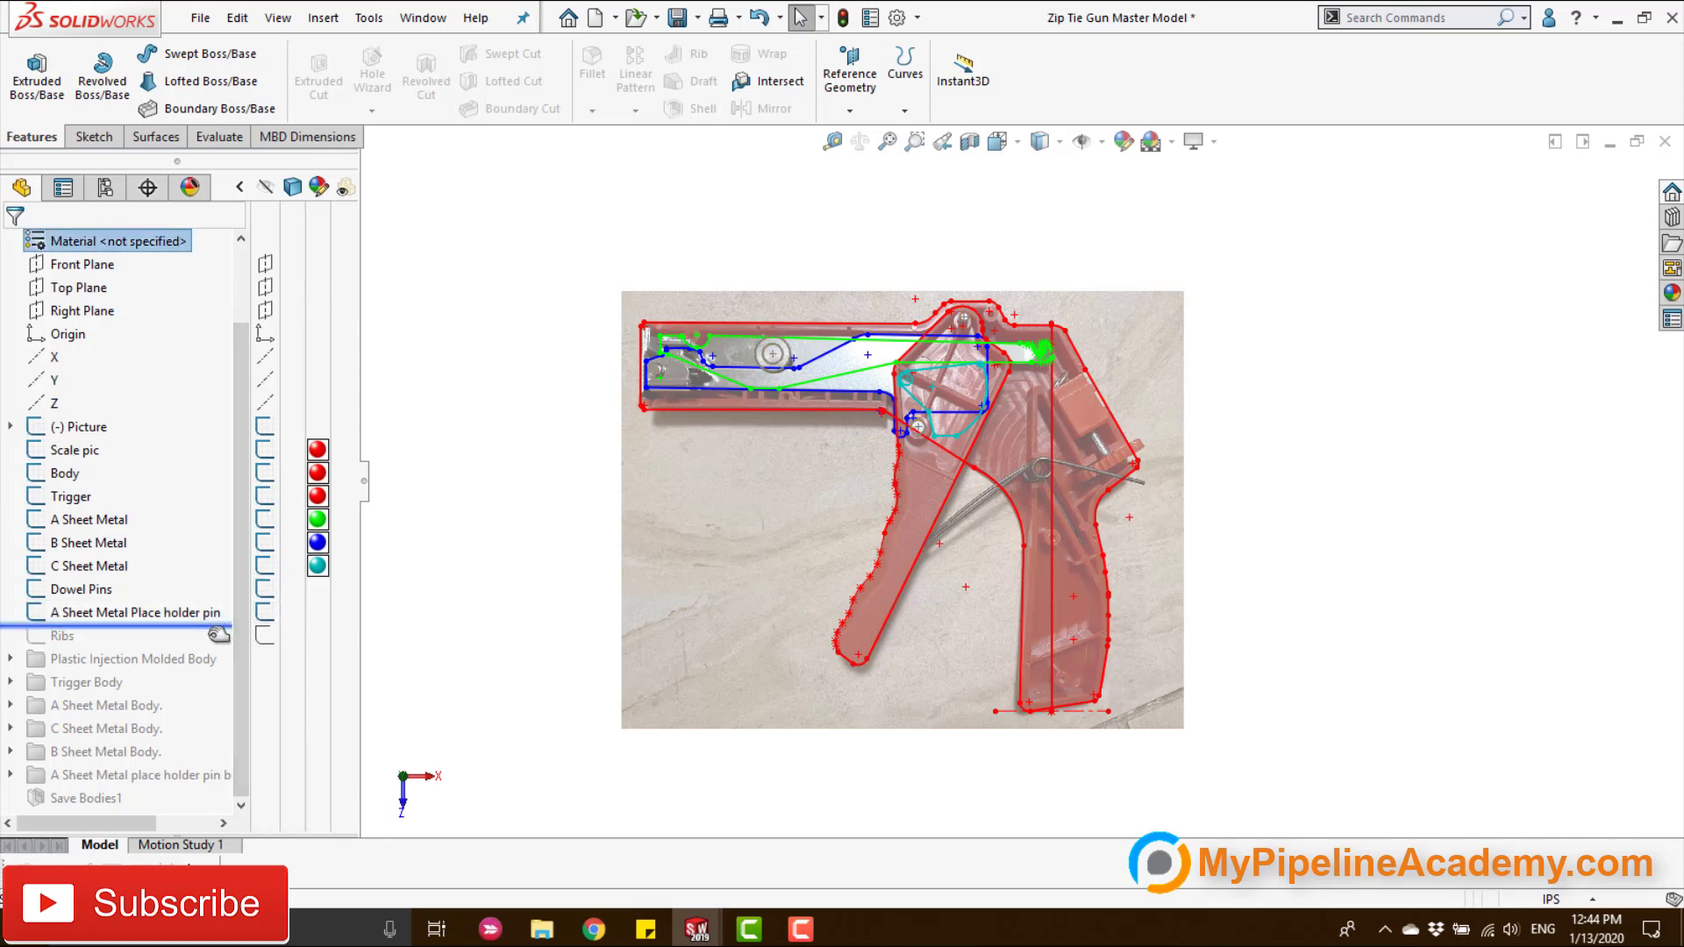
{"action": "left_click_drag", "start_coordinate": [220, 641], "coordinate": [219, 646]}
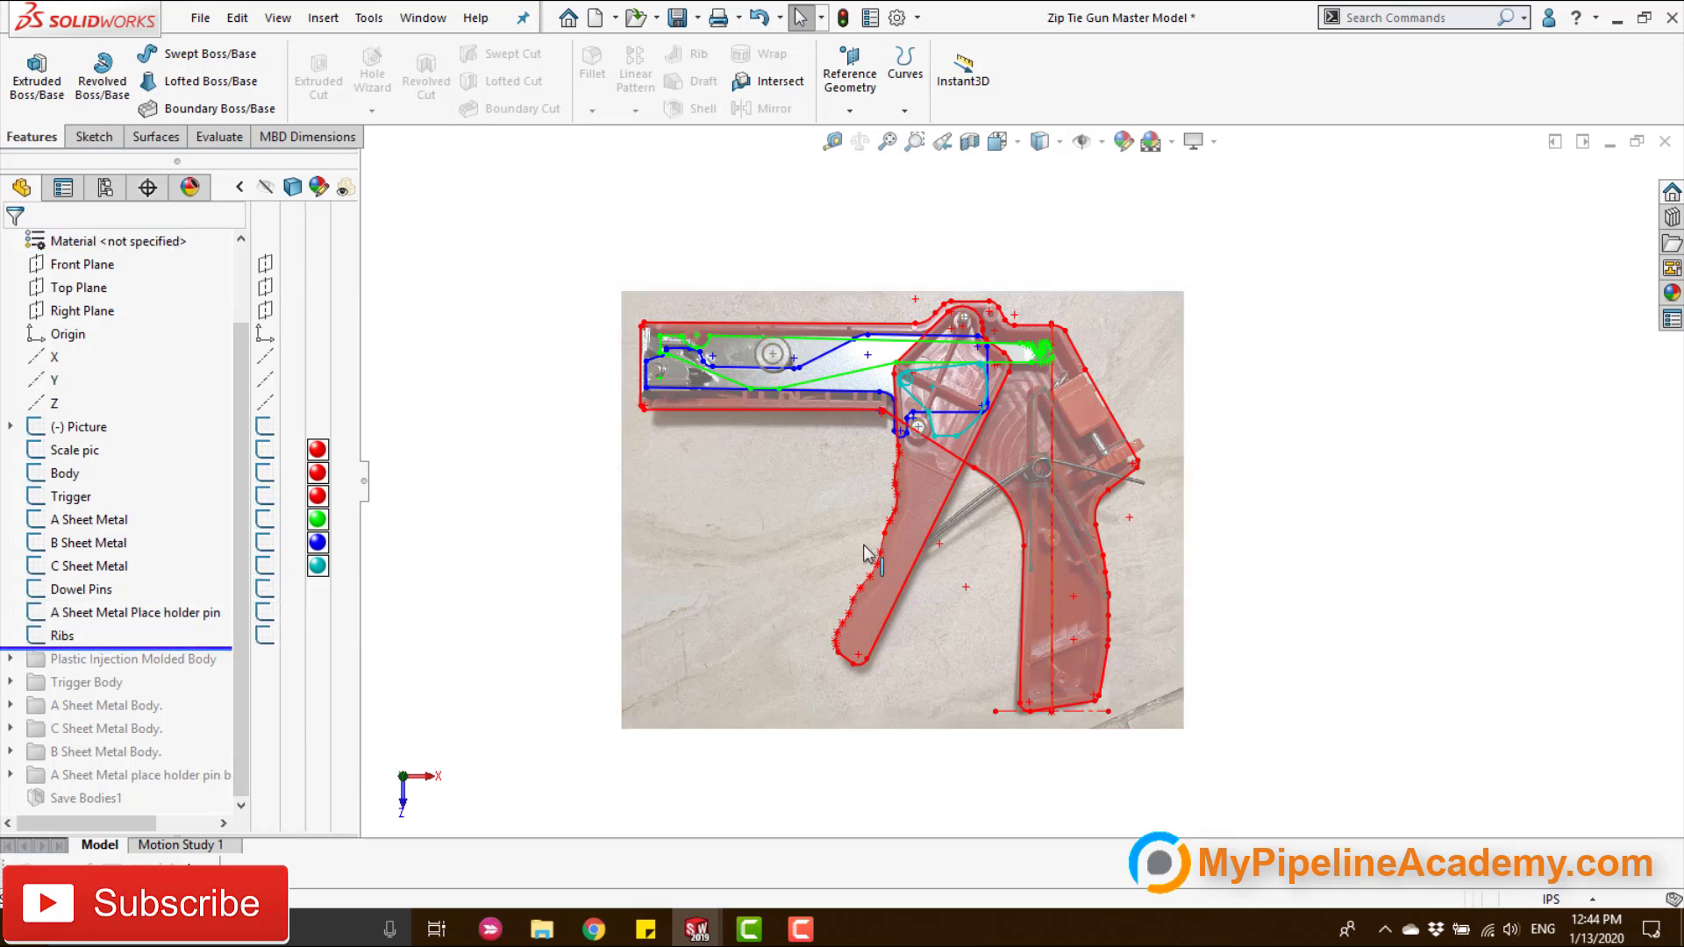
{"action": "left_click", "coordinate": [261, 428]}
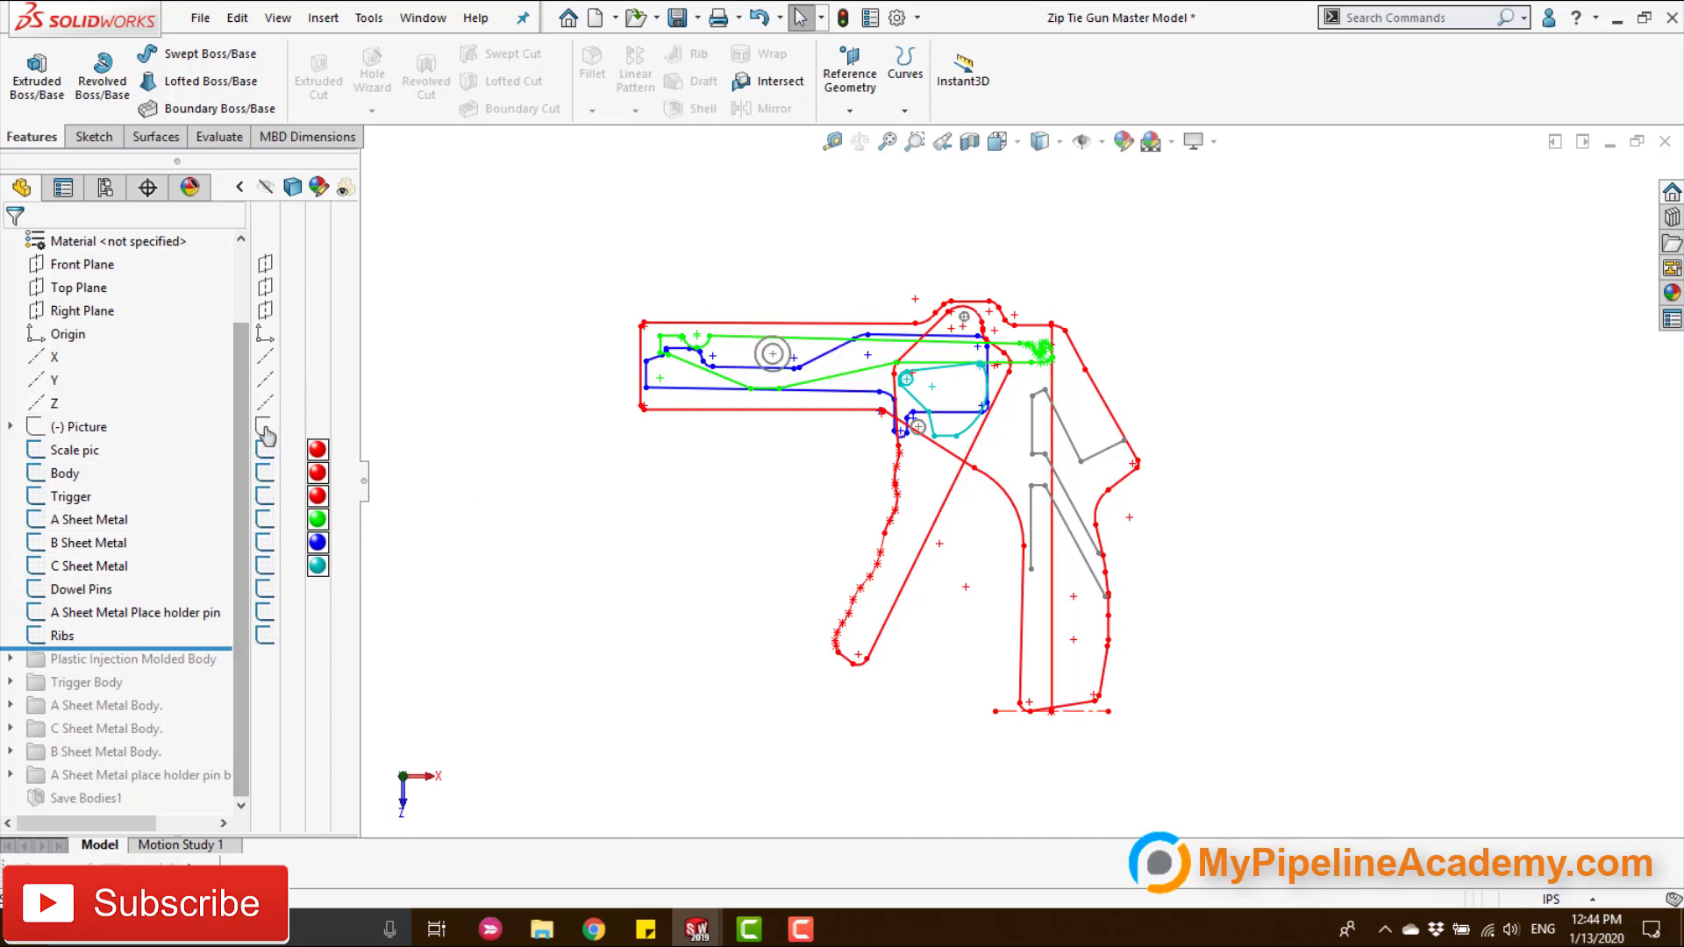
{"action": "left_click", "coordinate": [174, 650]}
{"action": "left_click_drag", "start_coordinate": [166, 661], "coordinate": [195, 693]}
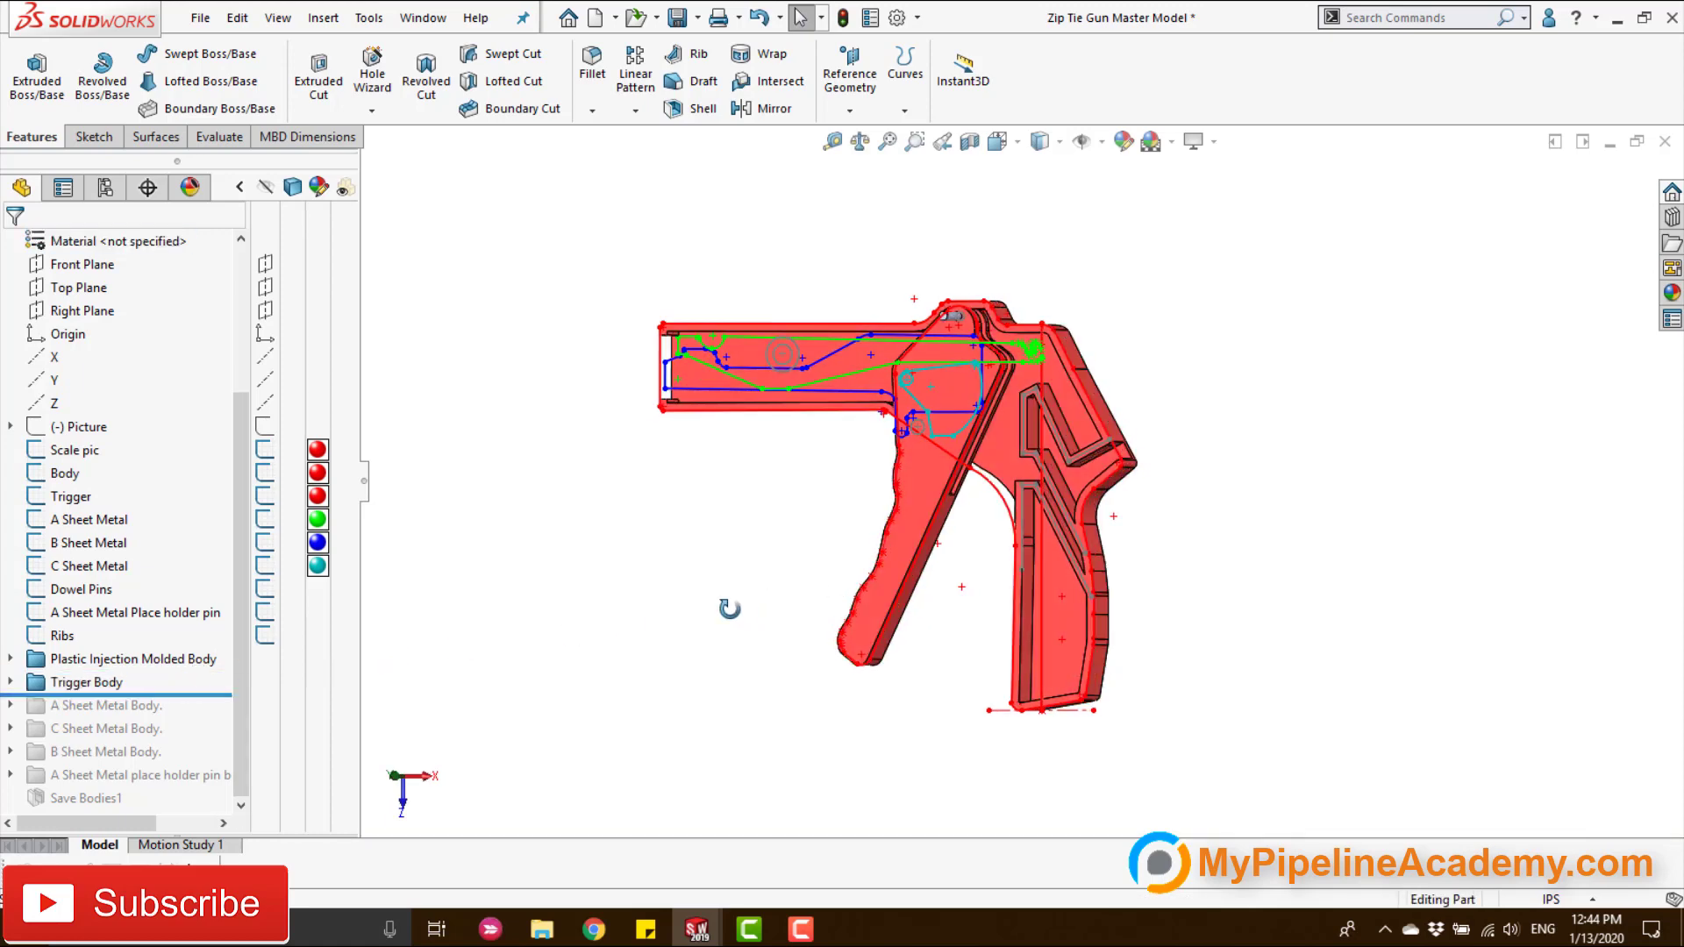
Restore the A Sheet Metal Body and orbit to inspect the green sheet-metal part.
{"action": "middle_click_drag", "start_coordinate": [729, 607], "coordinate": [680, 605]}
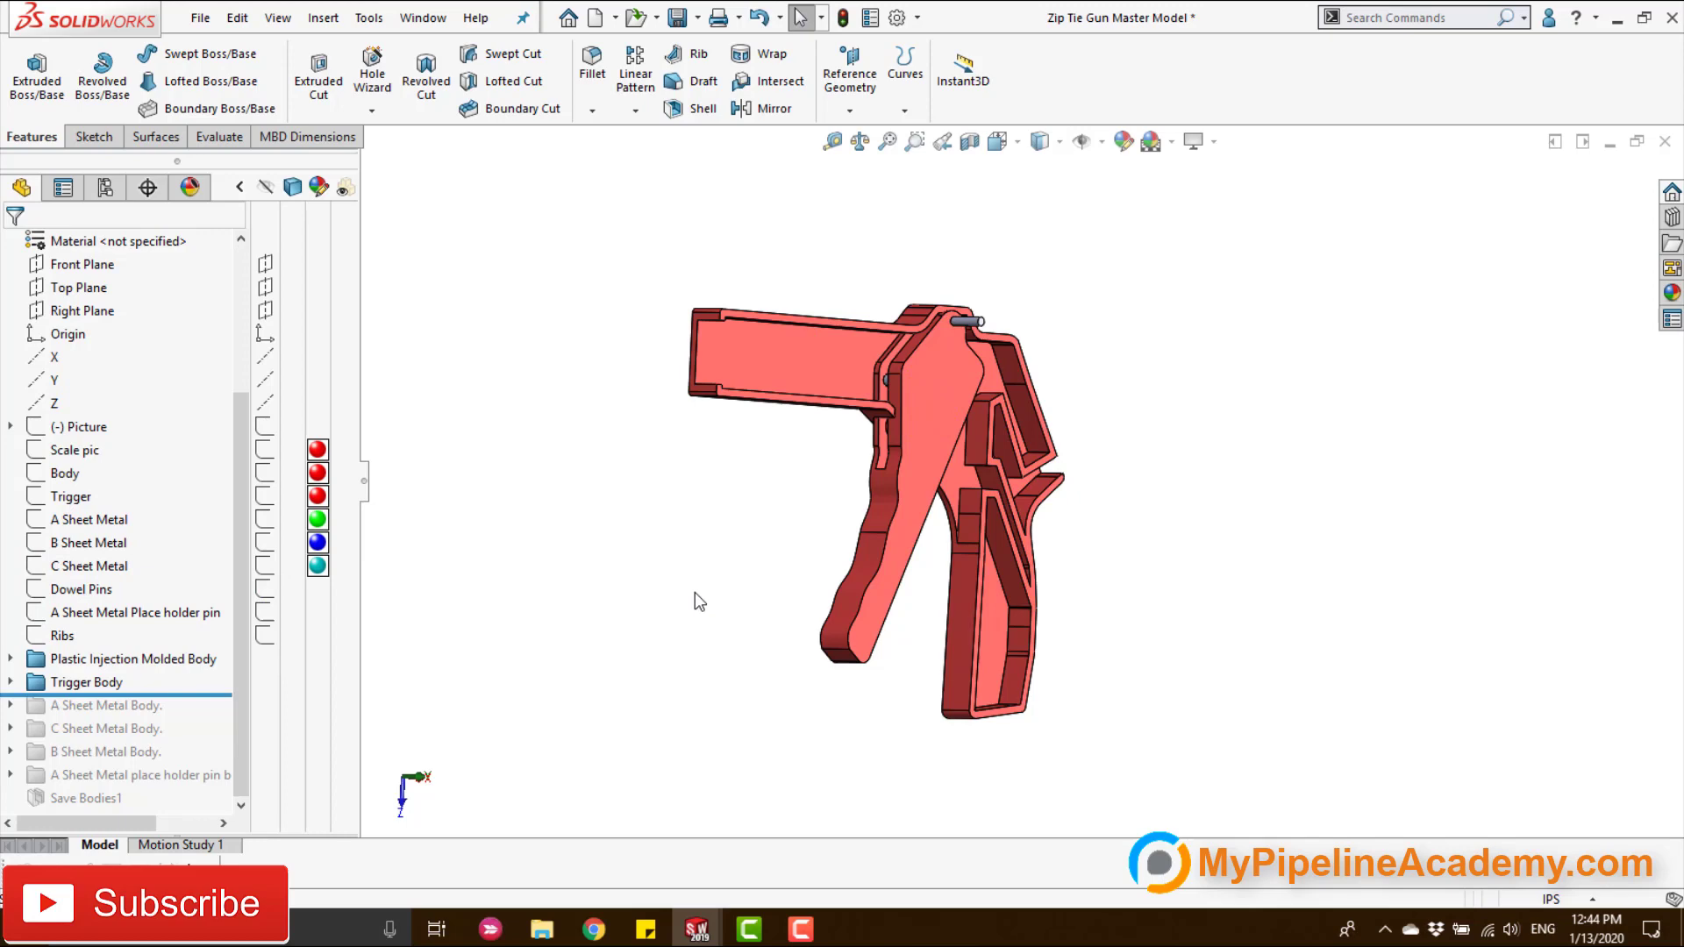
{"action": "middle_click_drag", "start_coordinate": [699, 601], "coordinate": [544, 586]}
{"action": "left_click_drag", "start_coordinate": [176, 694], "coordinate": [217, 717]}
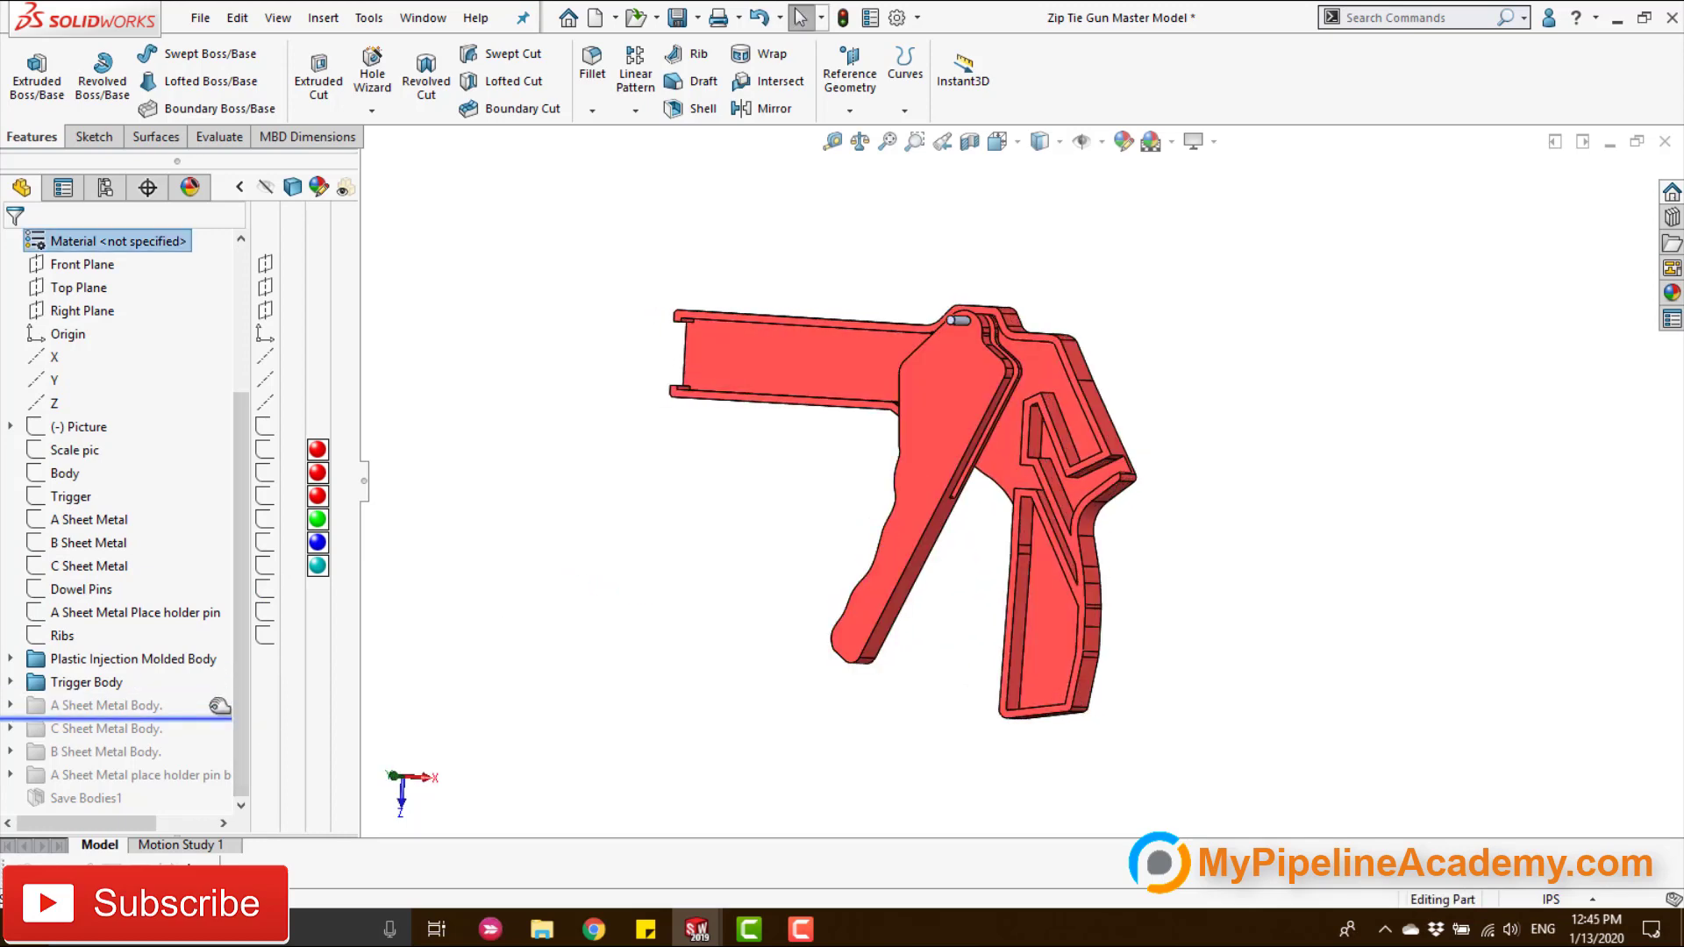
{"action": "middle_click_drag", "start_coordinate": [636, 579], "coordinate": [1147, 392]}
{"action": "scroll", "coordinate": [1027, 379], "scroll_direction": "down", "scroll_amount": 3}
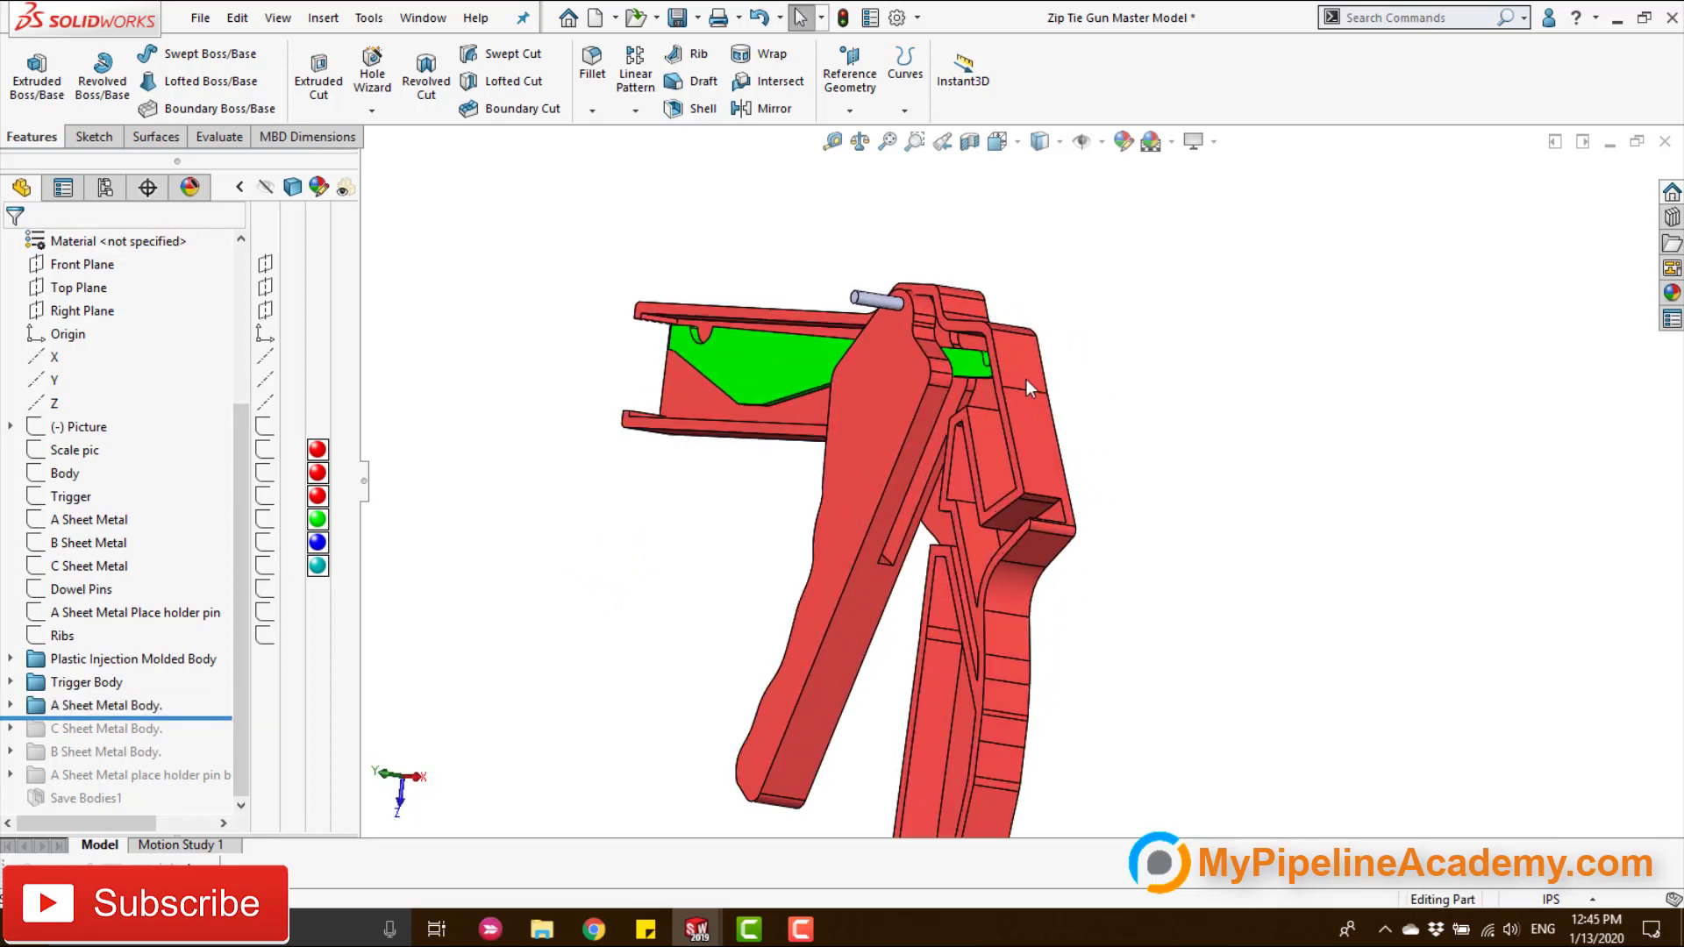
{"action": "scroll", "coordinate": [955, 404], "scroll_direction": "down", "scroll_amount": 8}
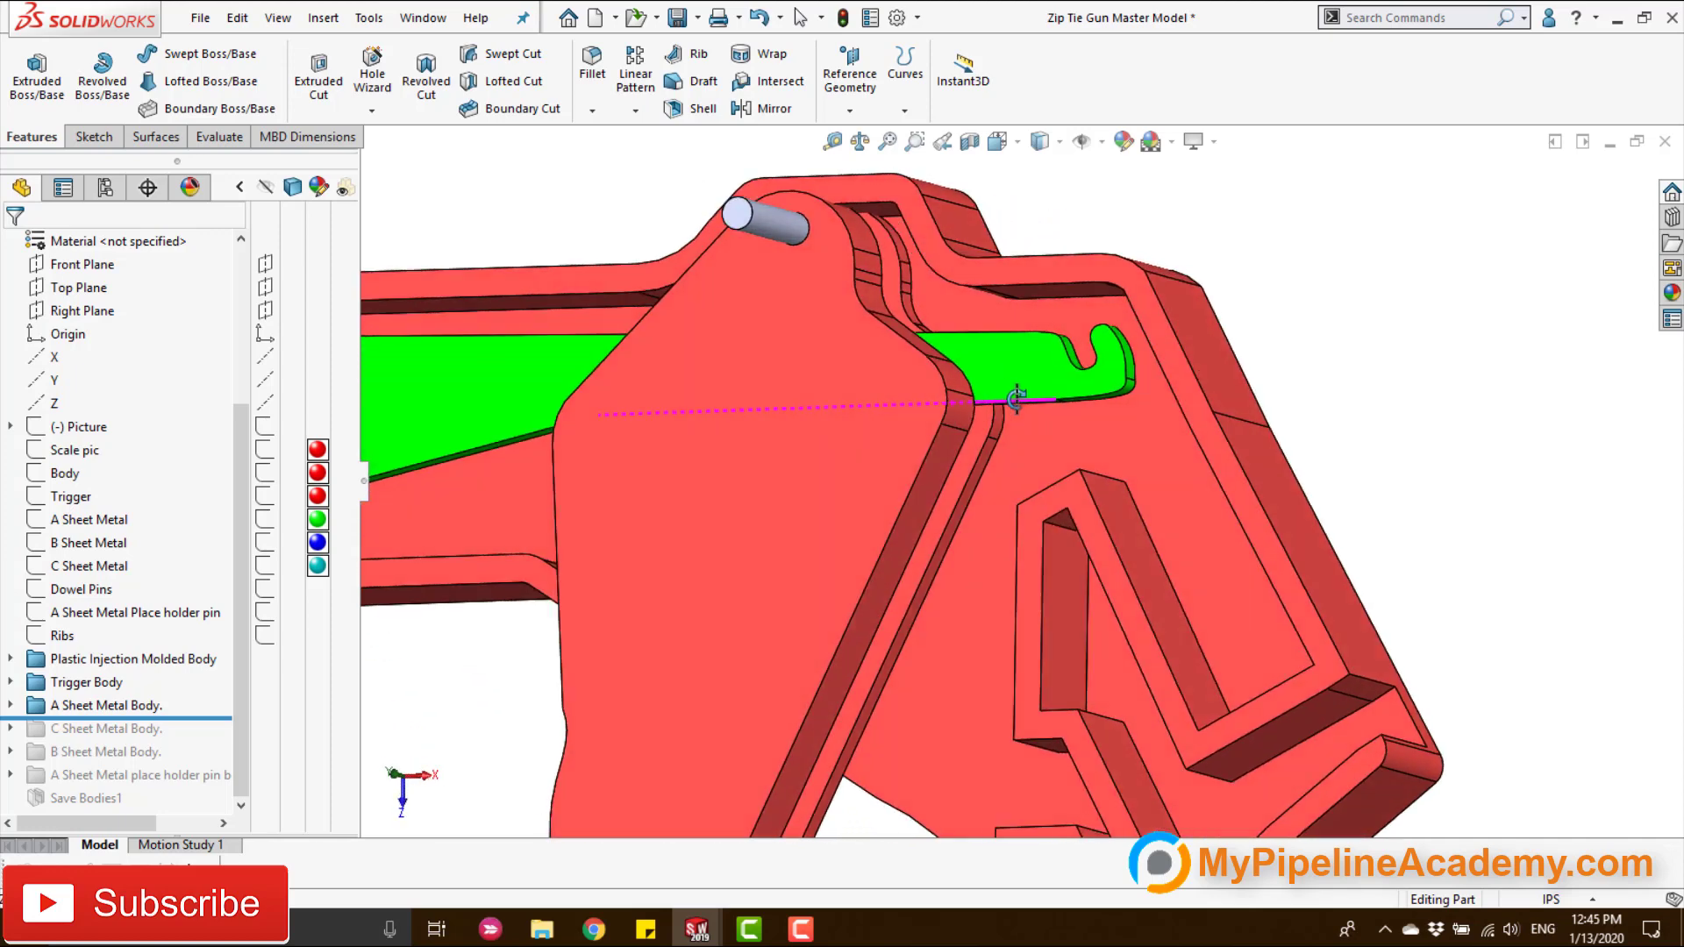
{"action": "scroll", "coordinate": [1016, 399], "scroll_direction": "up", "scroll_amount": 5}
{"action": "middle_click_drag", "start_coordinate": [846, 481], "coordinate": [872, 481]}
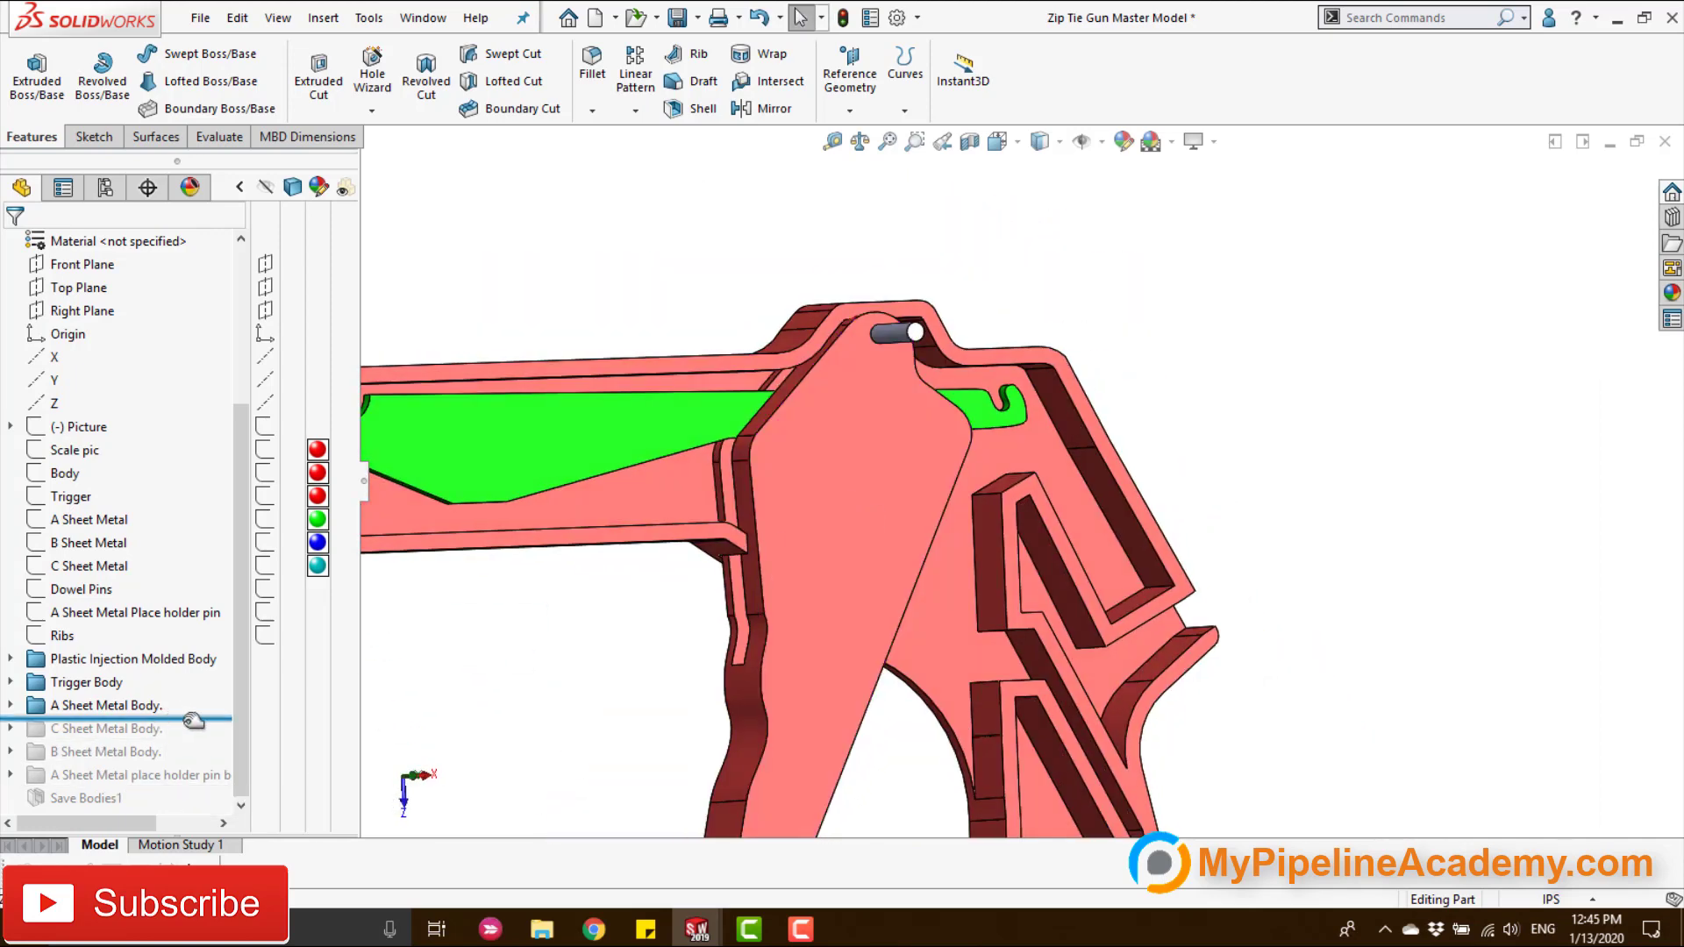
Restore the C and B Sheet Metal Bodies, checking them from angled and top views.
{"action": "left_click_drag", "start_coordinate": [204, 719], "coordinate": [204, 742]}
{"action": "scroll", "coordinate": [707, 619], "scroll_direction": "up", "scroll_amount": 3}
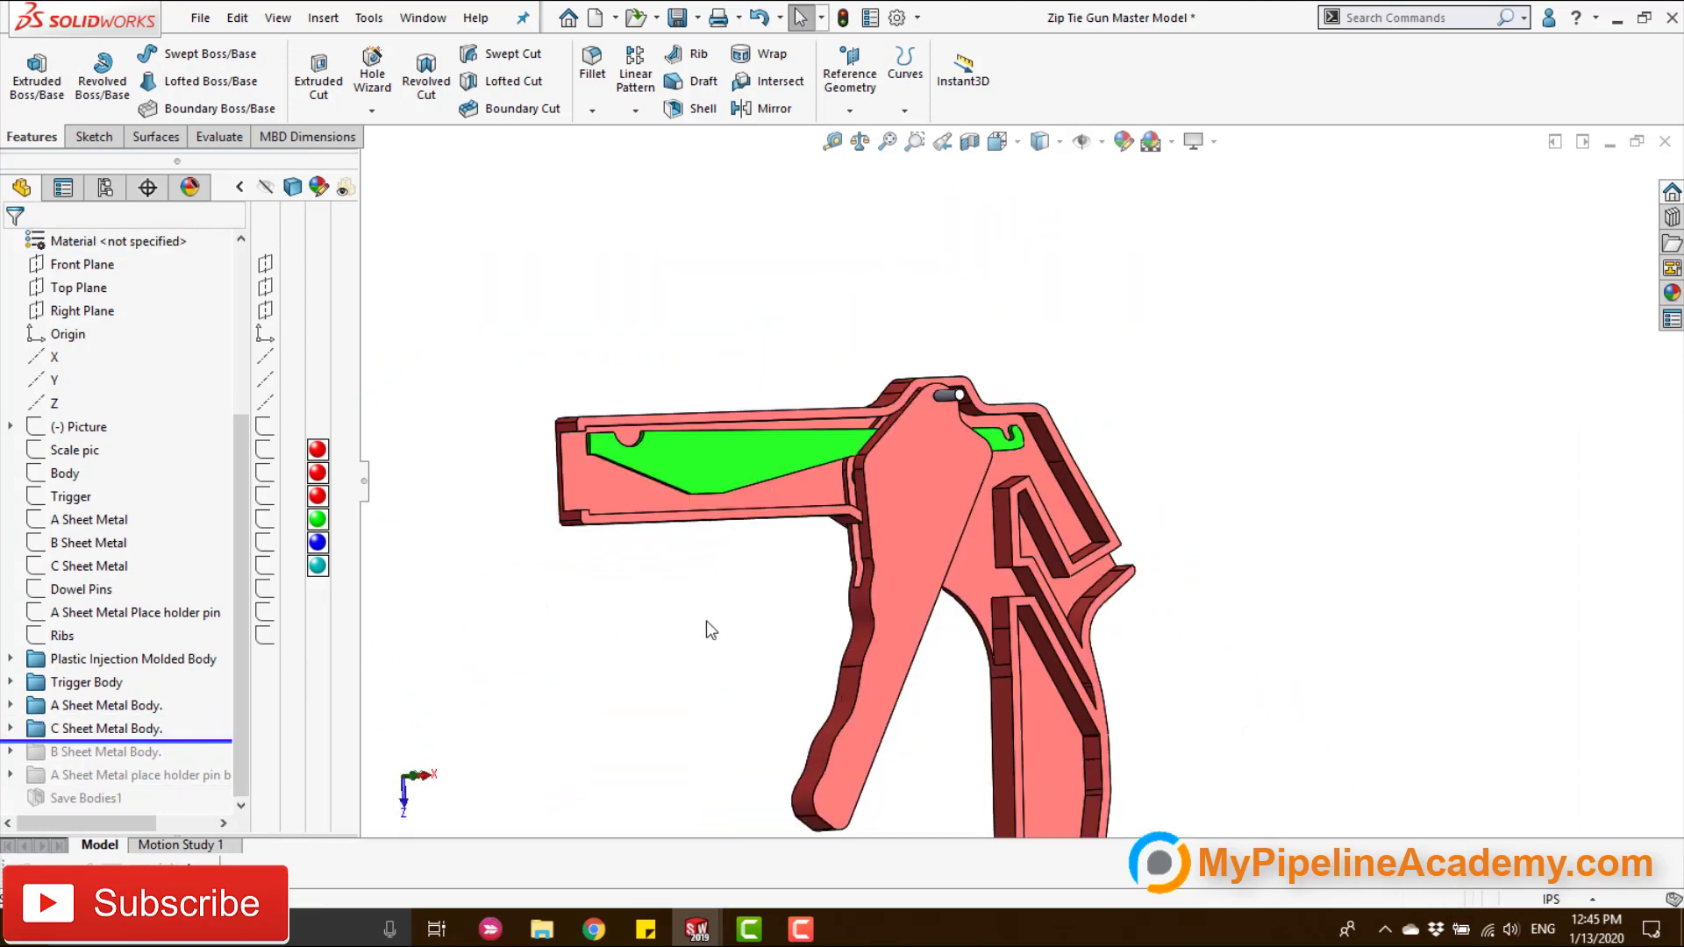
{"action": "middle_click_drag", "start_coordinate": [707, 619], "coordinate": [735, 474]}
{"action": "scroll", "coordinate": [943, 501], "scroll_direction": "down", "scroll_amount": 5}
{"action": "key", "text": "ctrl+5"}
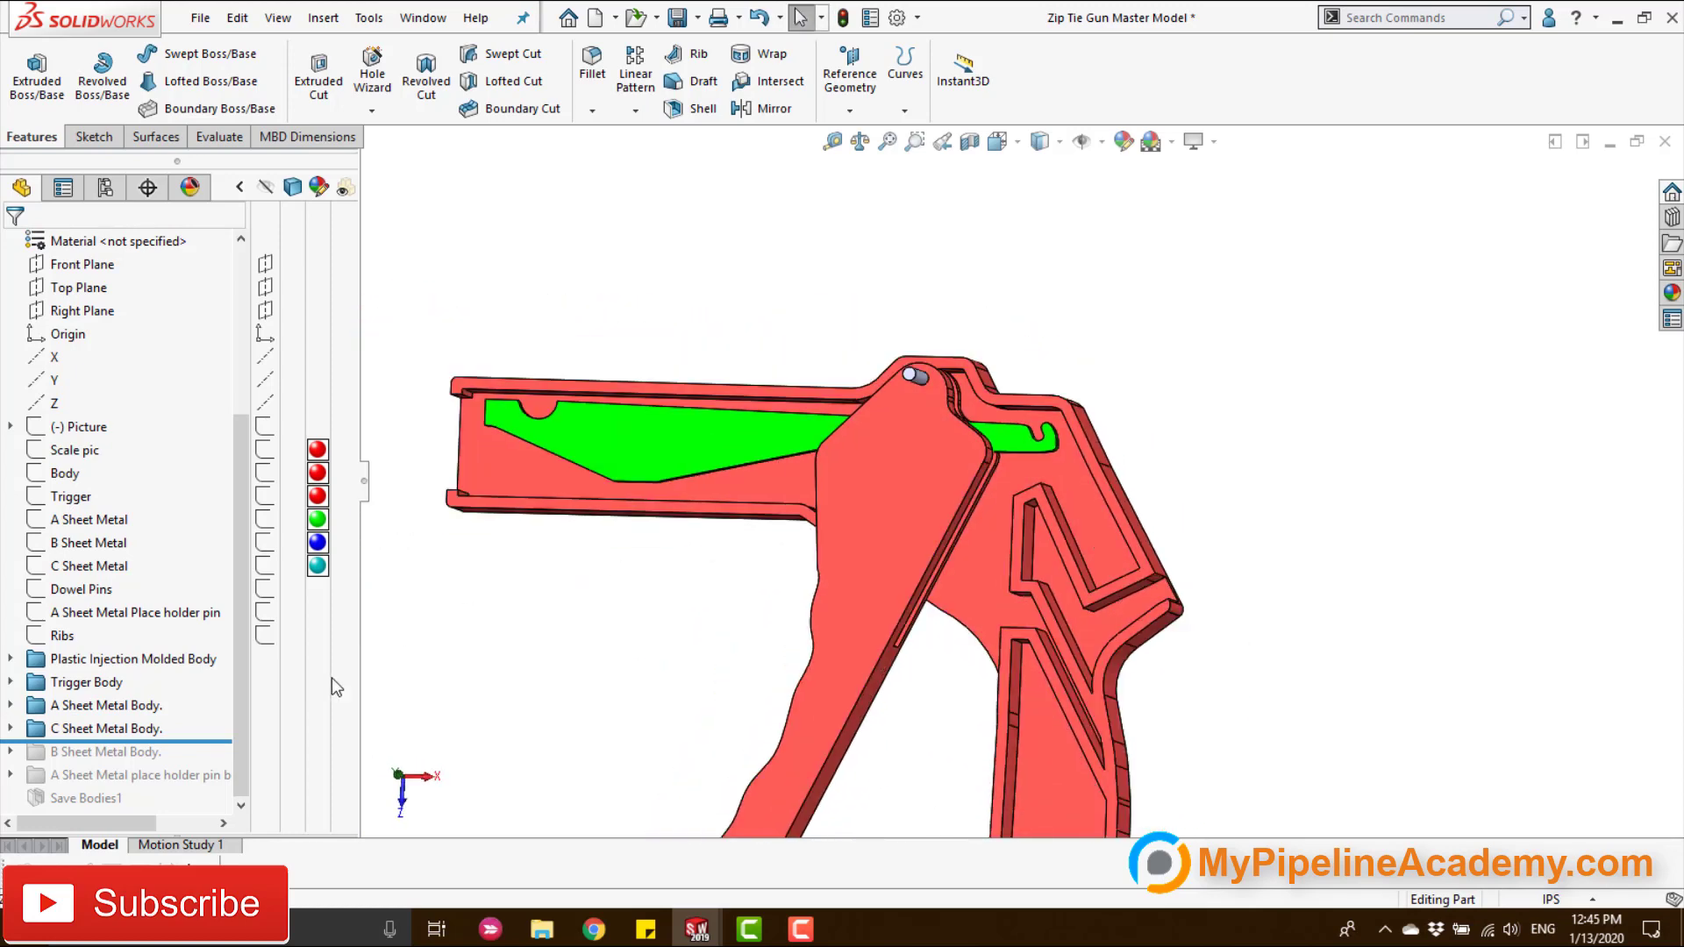
{"action": "left_click_drag", "start_coordinate": [194, 742], "coordinate": [196, 765]}
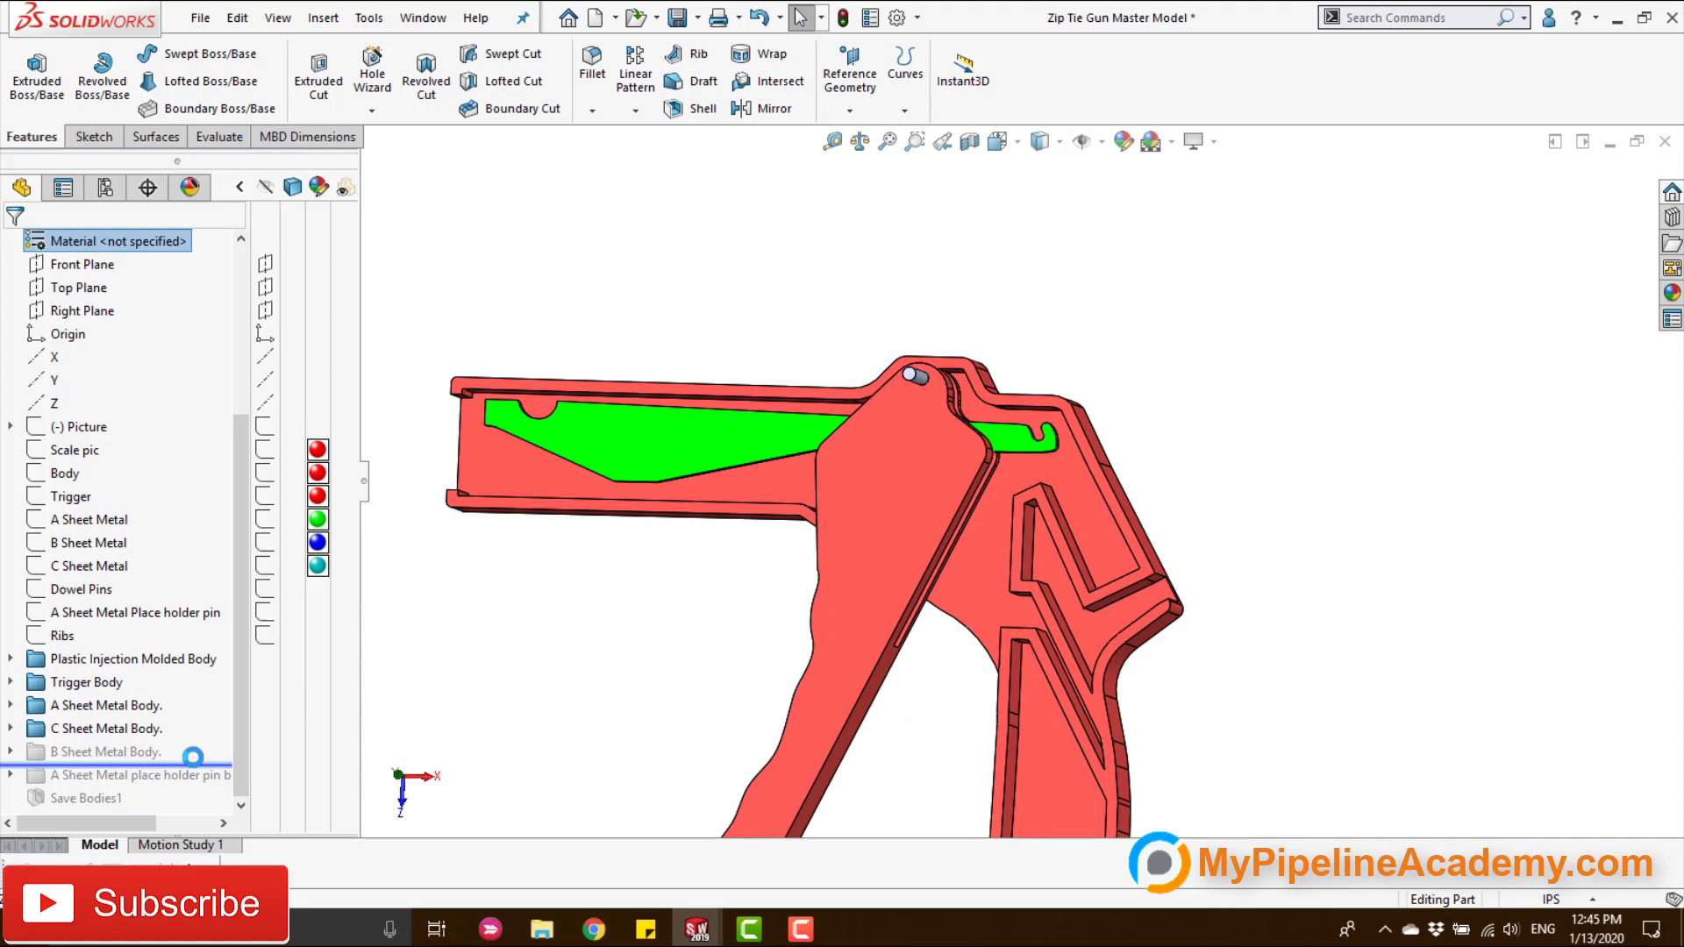
{"action": "middle_click_drag", "start_coordinate": [612, 601], "coordinate": [755, 587]}
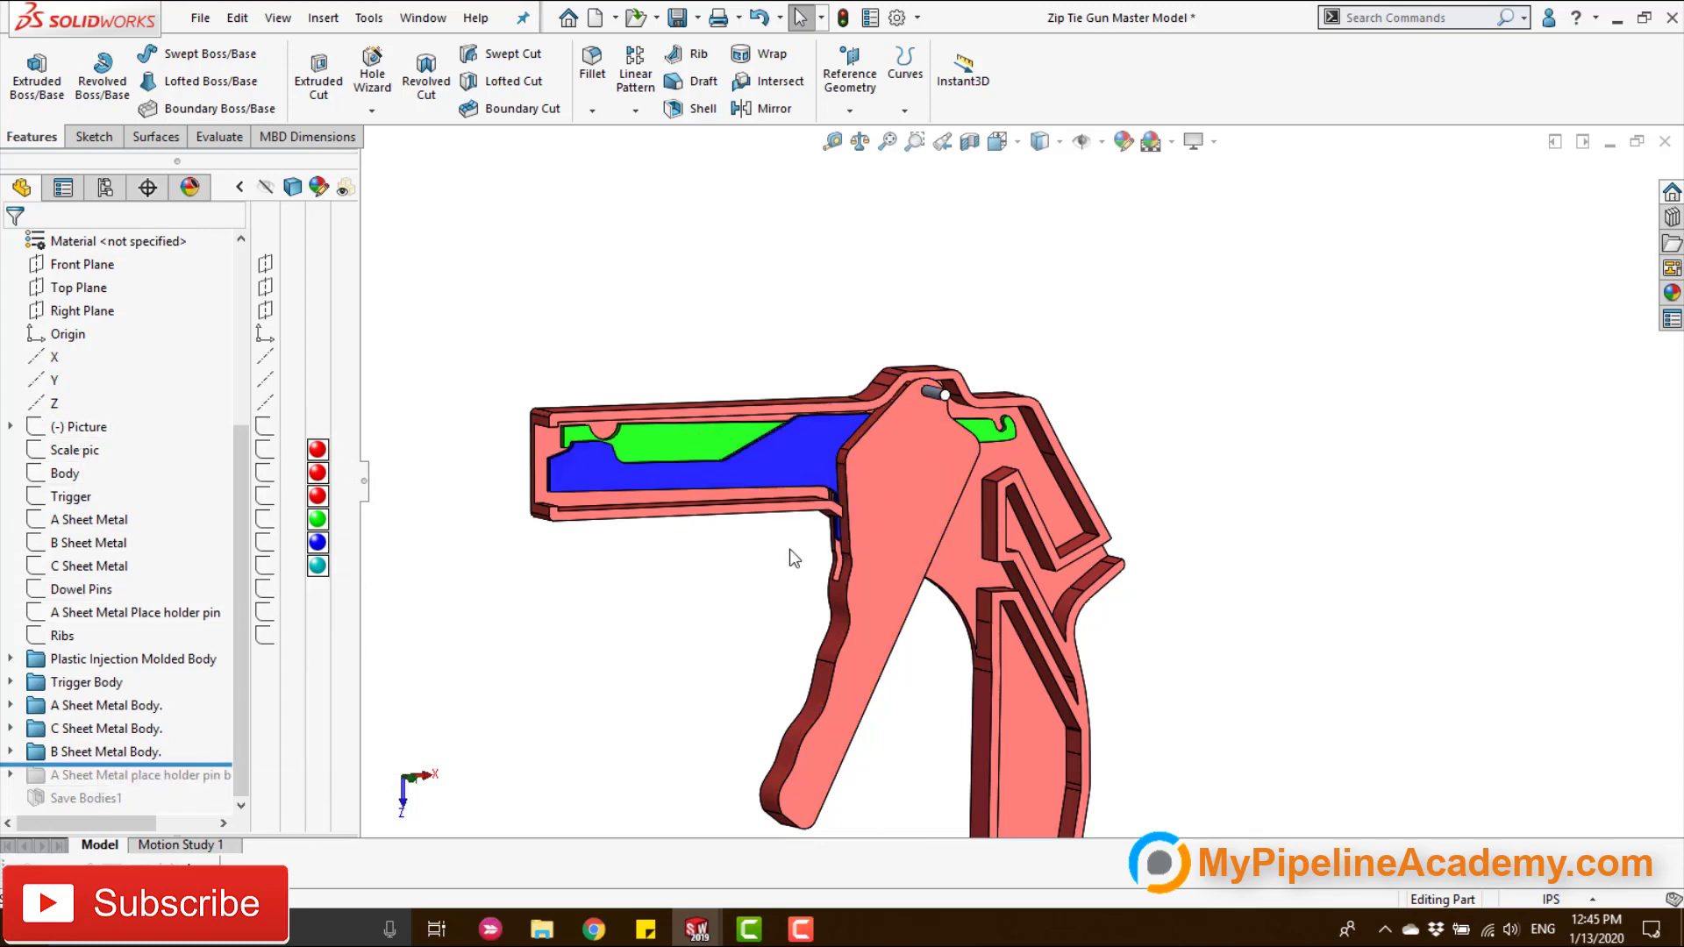
{"action": "middle_click_drag", "start_coordinate": [825, 584], "coordinate": [800, 571]}
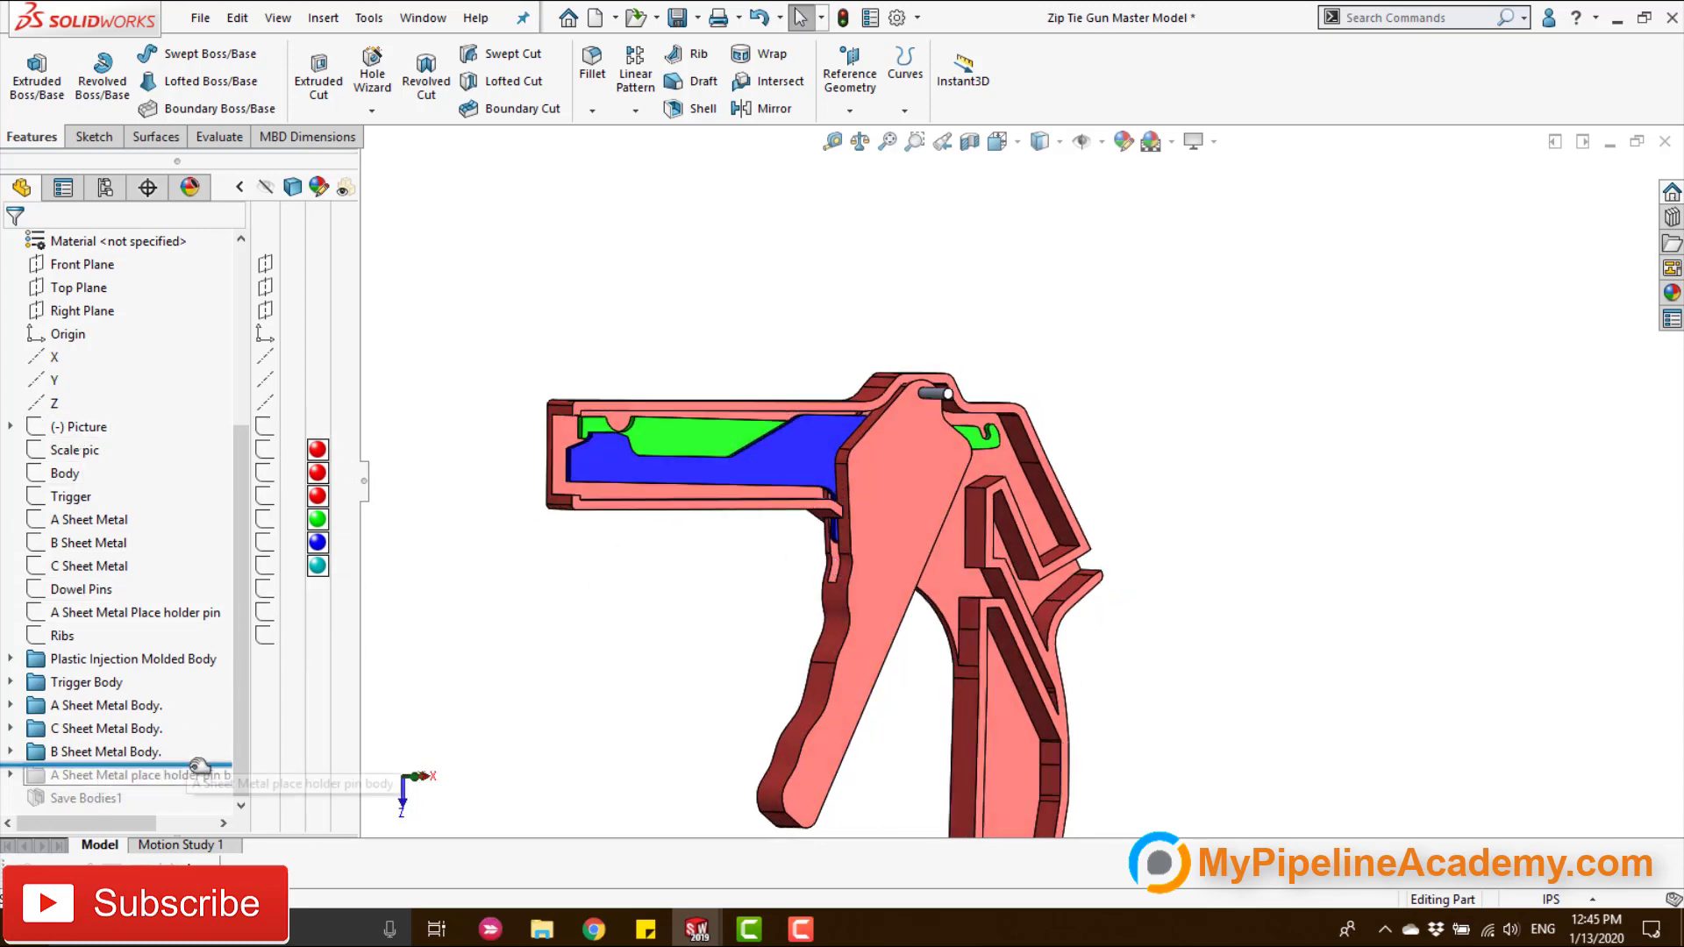
Restore the sheet metal placeholder pin body and roll forward past Save Bodies1.
{"action": "left_click_drag", "start_coordinate": [199, 769], "coordinate": [199, 788]}
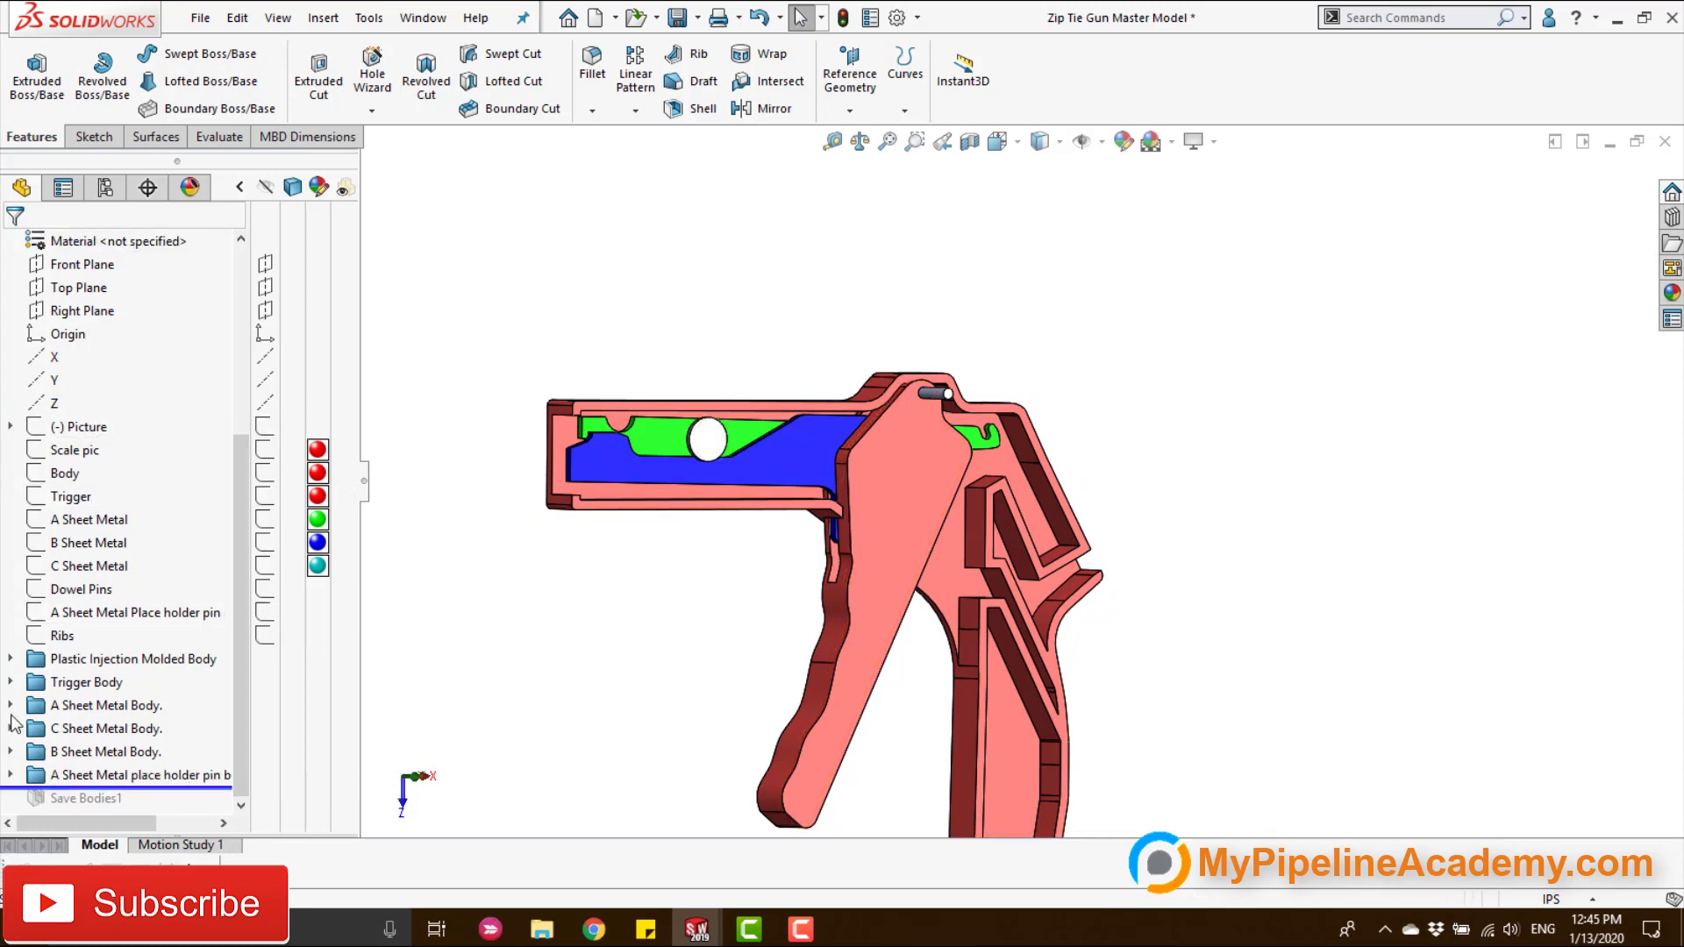
{"action": "middle_click_drag", "start_coordinate": [763, 574], "coordinate": [811, 605]}
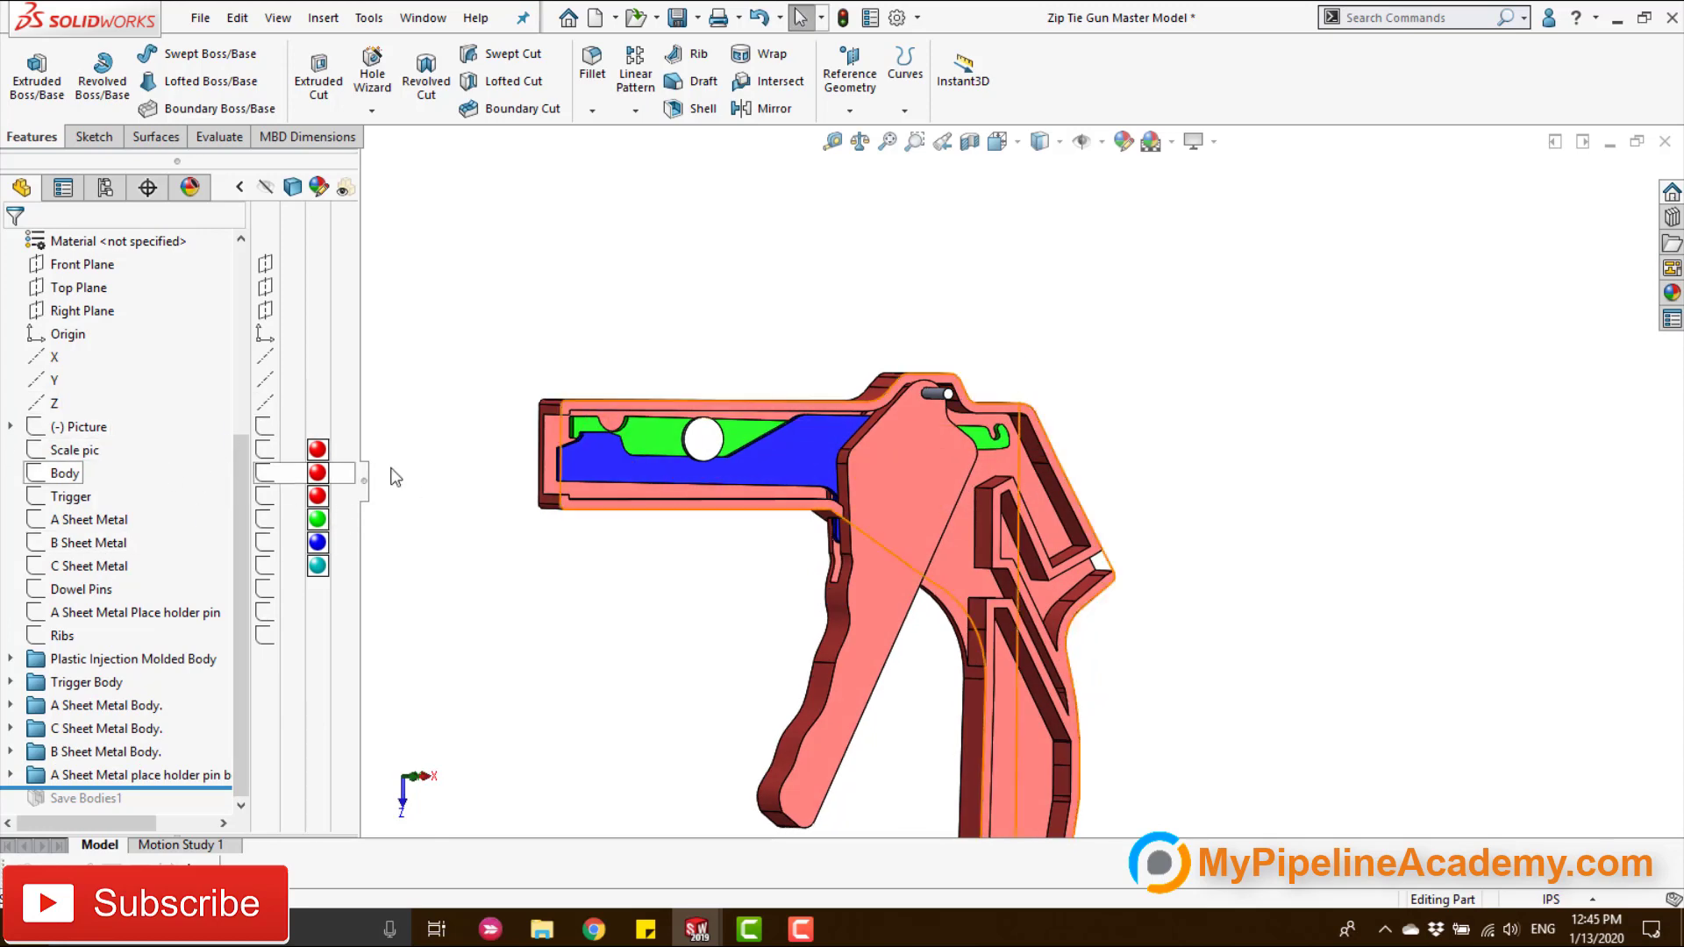
{"action": "middle_click_drag", "start_coordinate": [1038, 554], "coordinate": [1062, 554]}
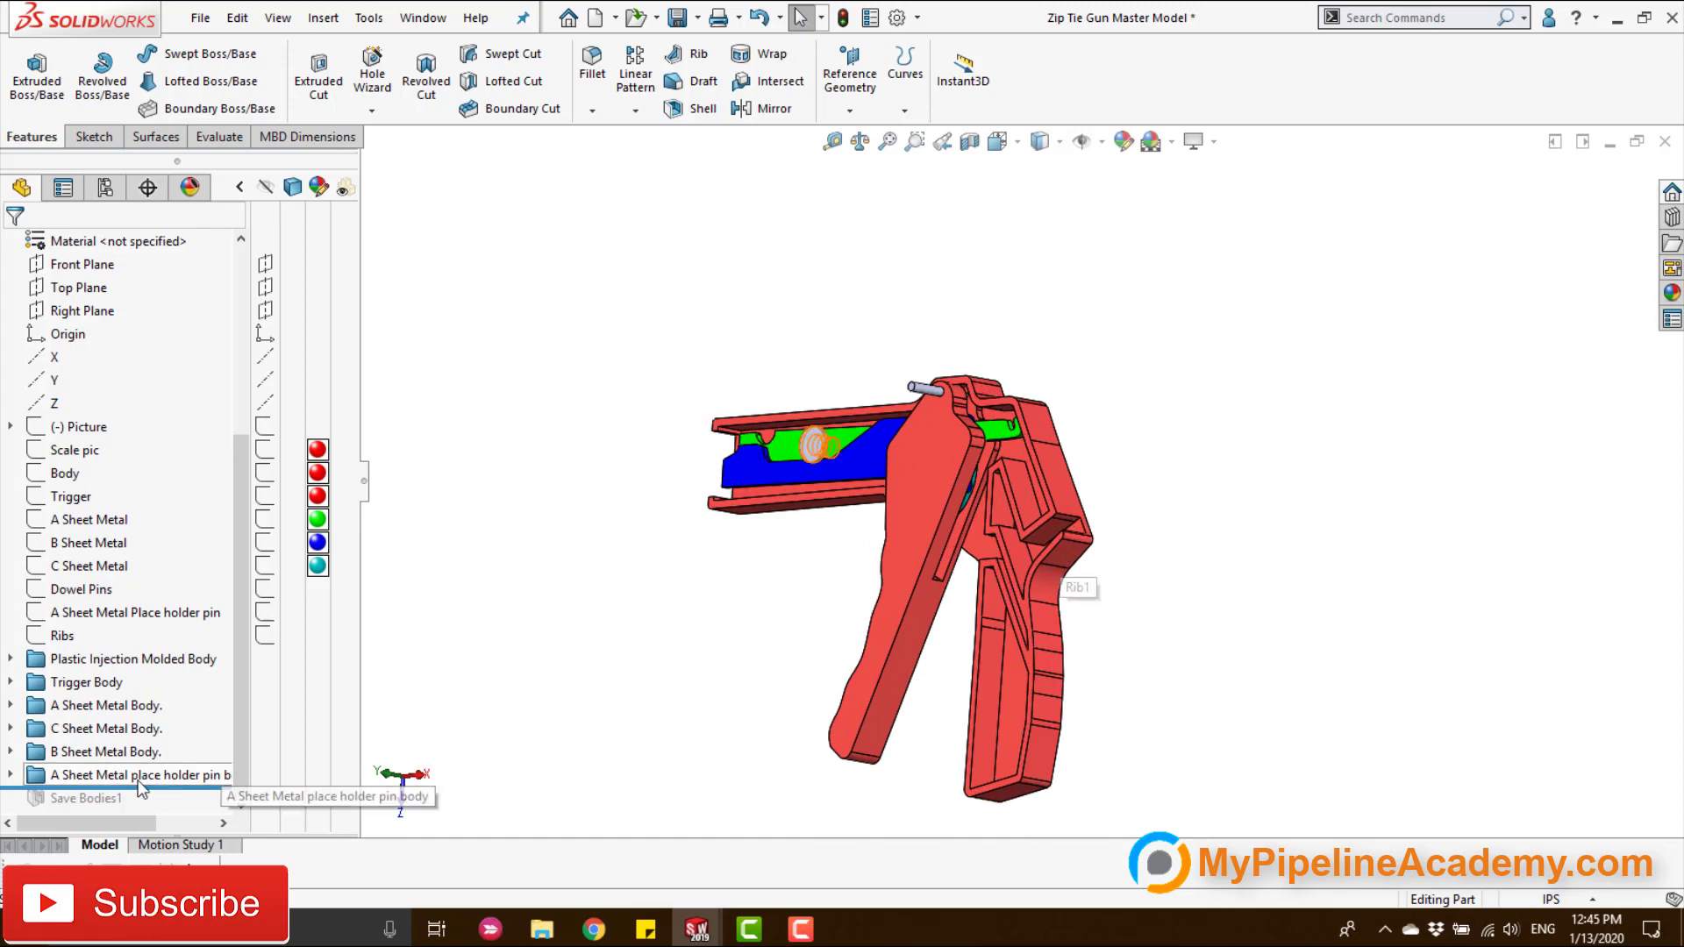
{"action": "left_click_drag", "start_coordinate": [209, 790], "coordinate": [209, 808]}
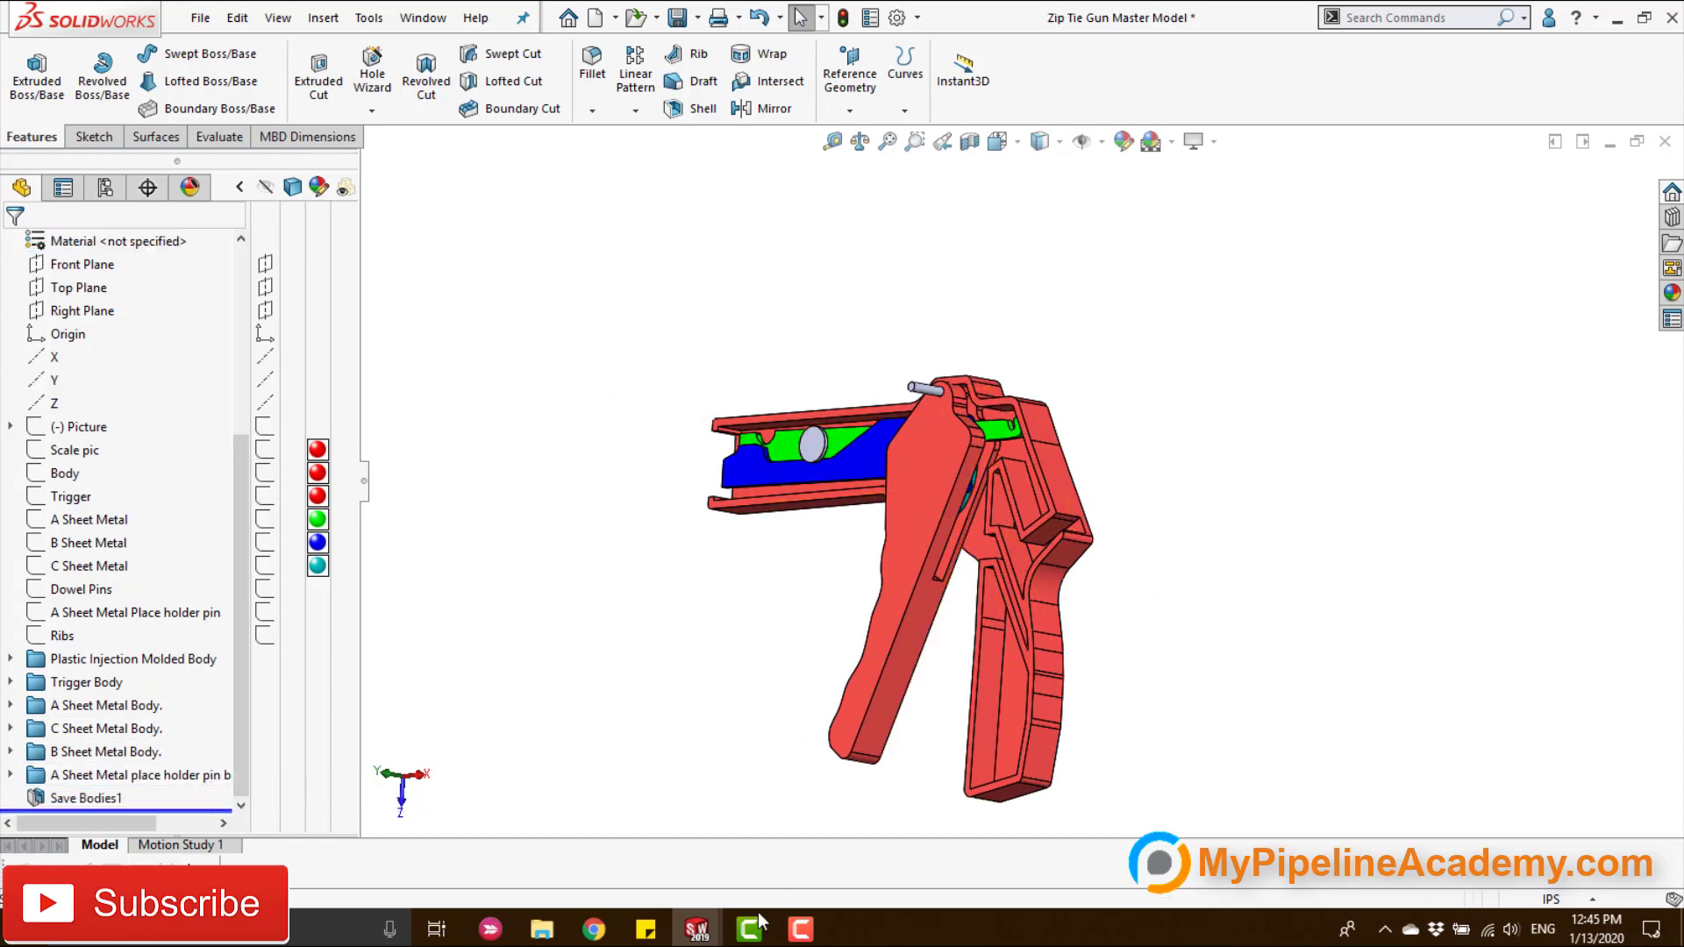
Switch to the Zip Tie Gun Assy window and orbit to show the trigger's thickness.
{"action": "mouse_move", "coordinate": [710, 936]}
{"action": "left_click", "coordinate": [801, 834]}
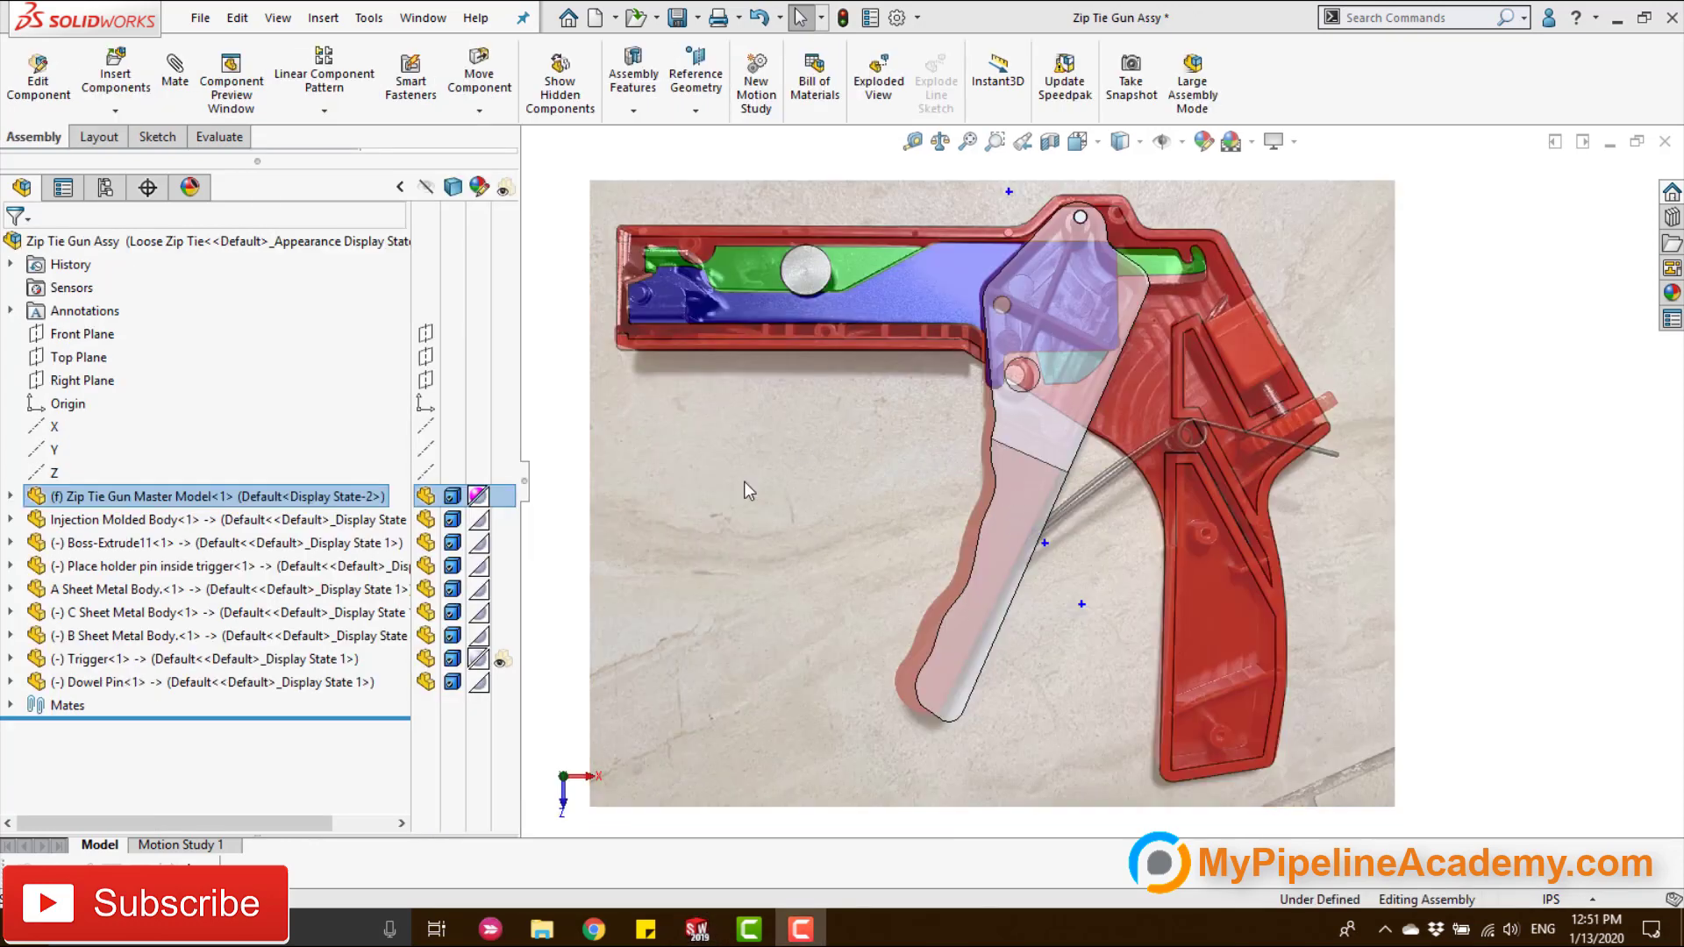
{"action": "middle_click_drag", "start_coordinate": [909, 508], "coordinate": [1017, 479]}
Hide the master model's background photo and rotate the assembly to a flat front-on view.
{"action": "left_click", "coordinate": [425, 496]}
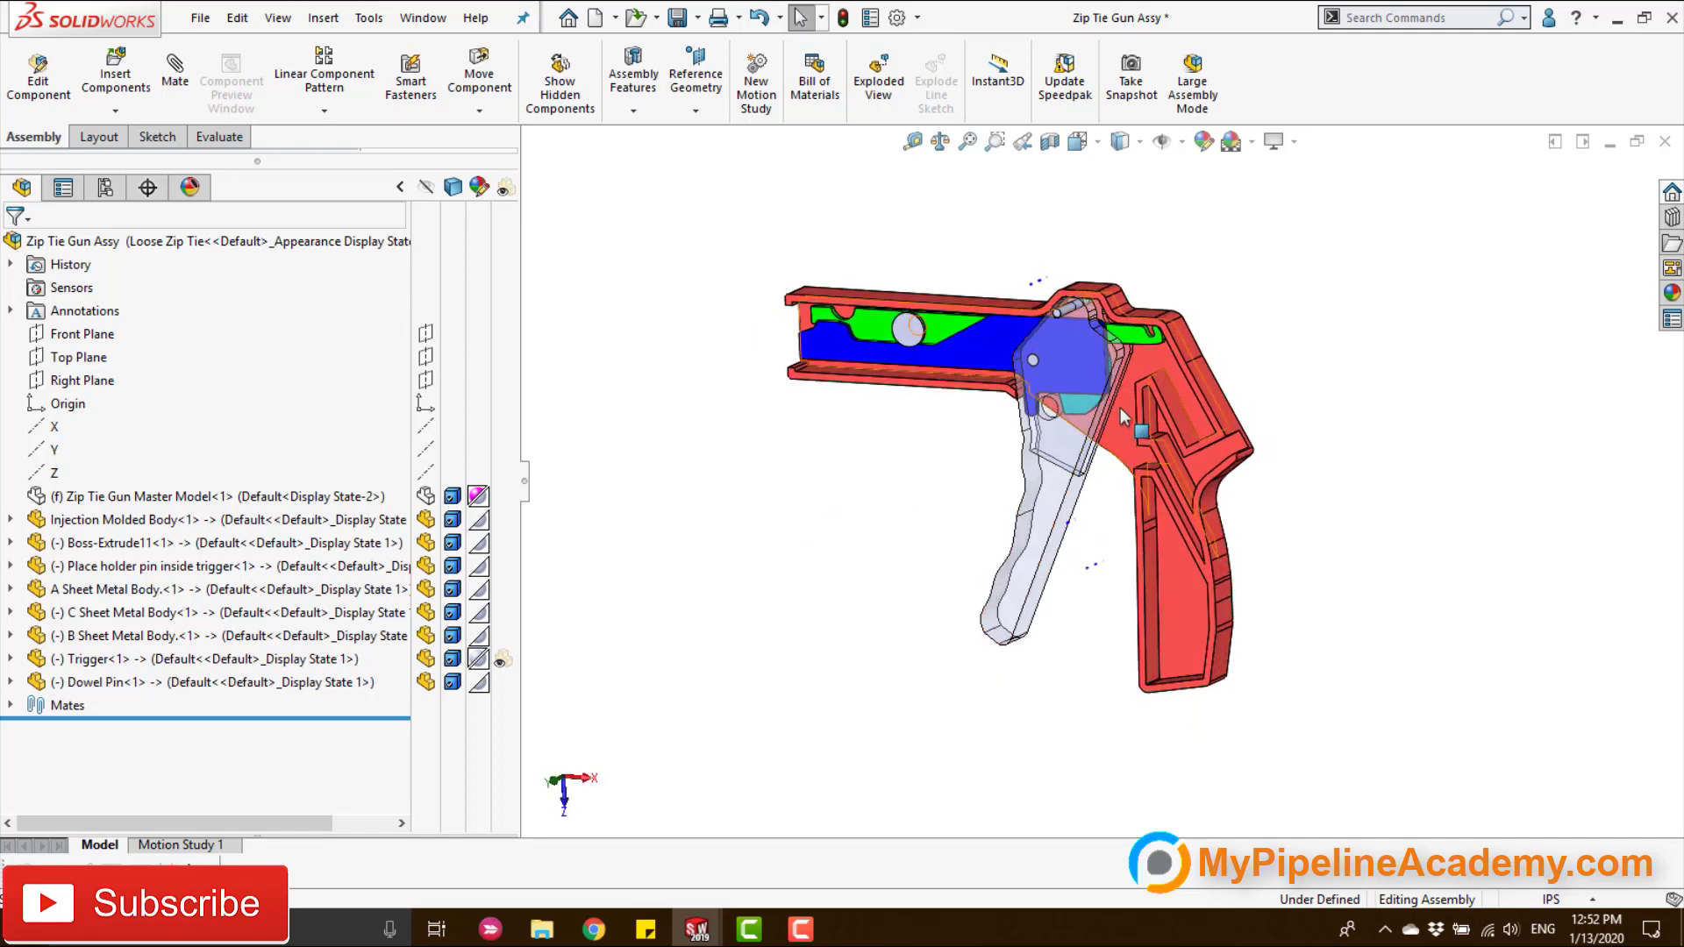
{"action": "scroll", "coordinate": [1119, 408], "scroll_direction": "down", "scroll_amount": 2}
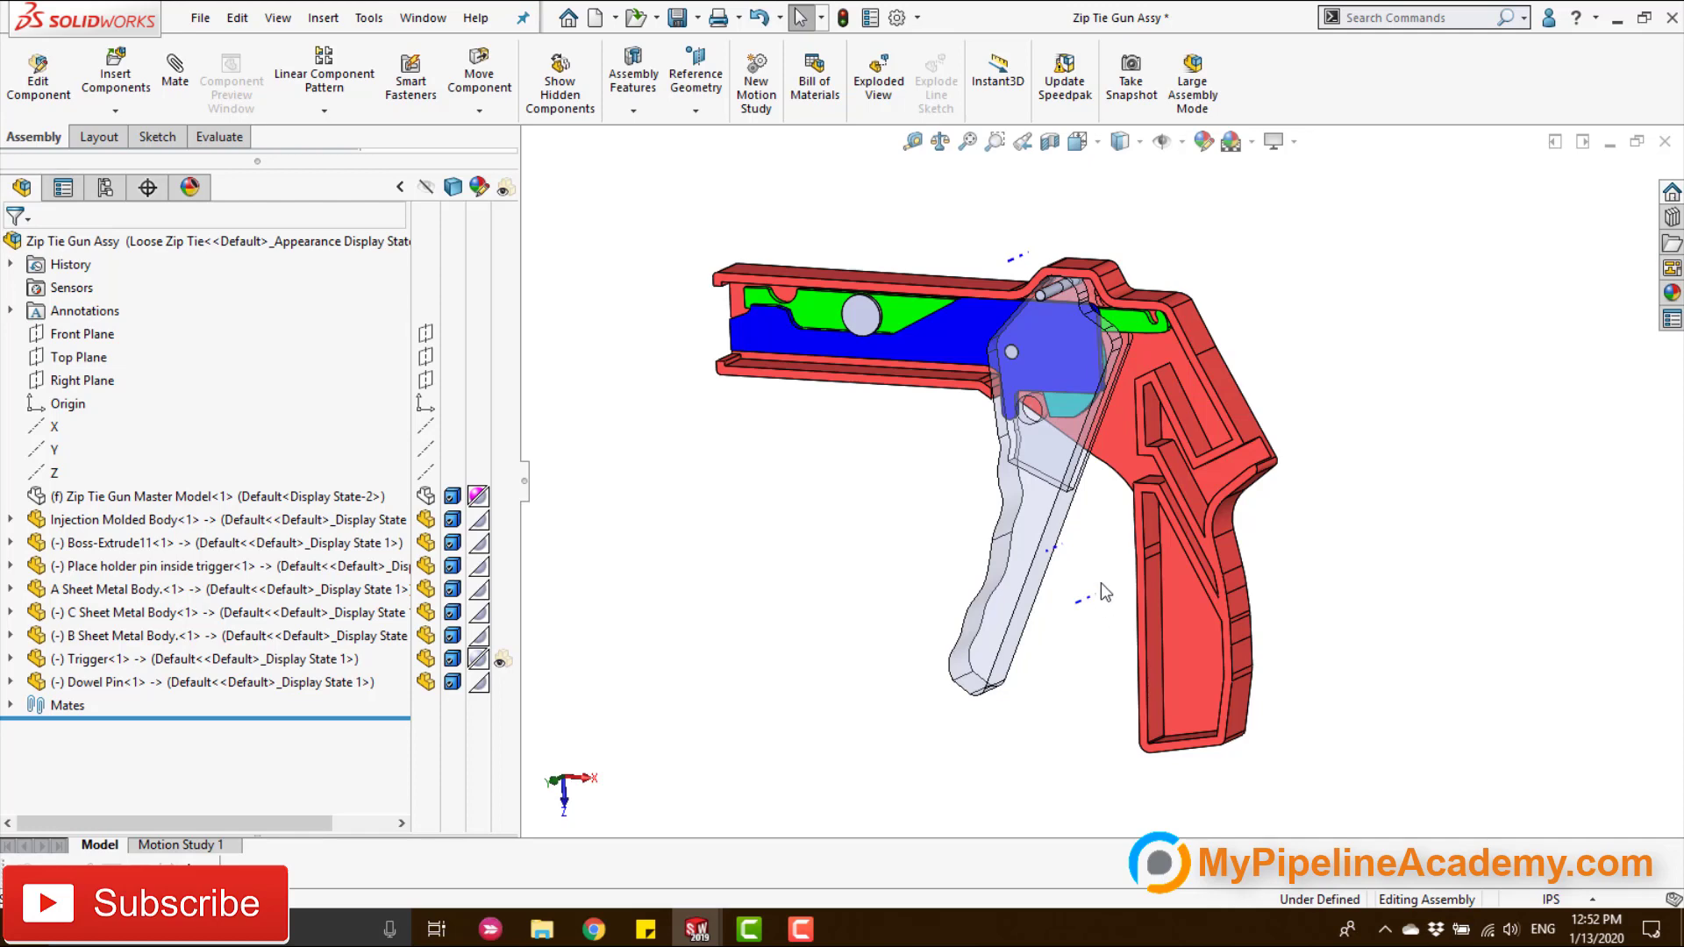
{"action": "middle_click_drag", "start_coordinate": [1102, 562], "coordinate": [1066, 518]}
{"action": "scroll", "coordinate": [1156, 514], "scroll_direction": "down", "scroll_amount": 1}
{"action": "scroll", "coordinate": [1067, 519], "scroll_direction": "up", "scroll_amount": 1}
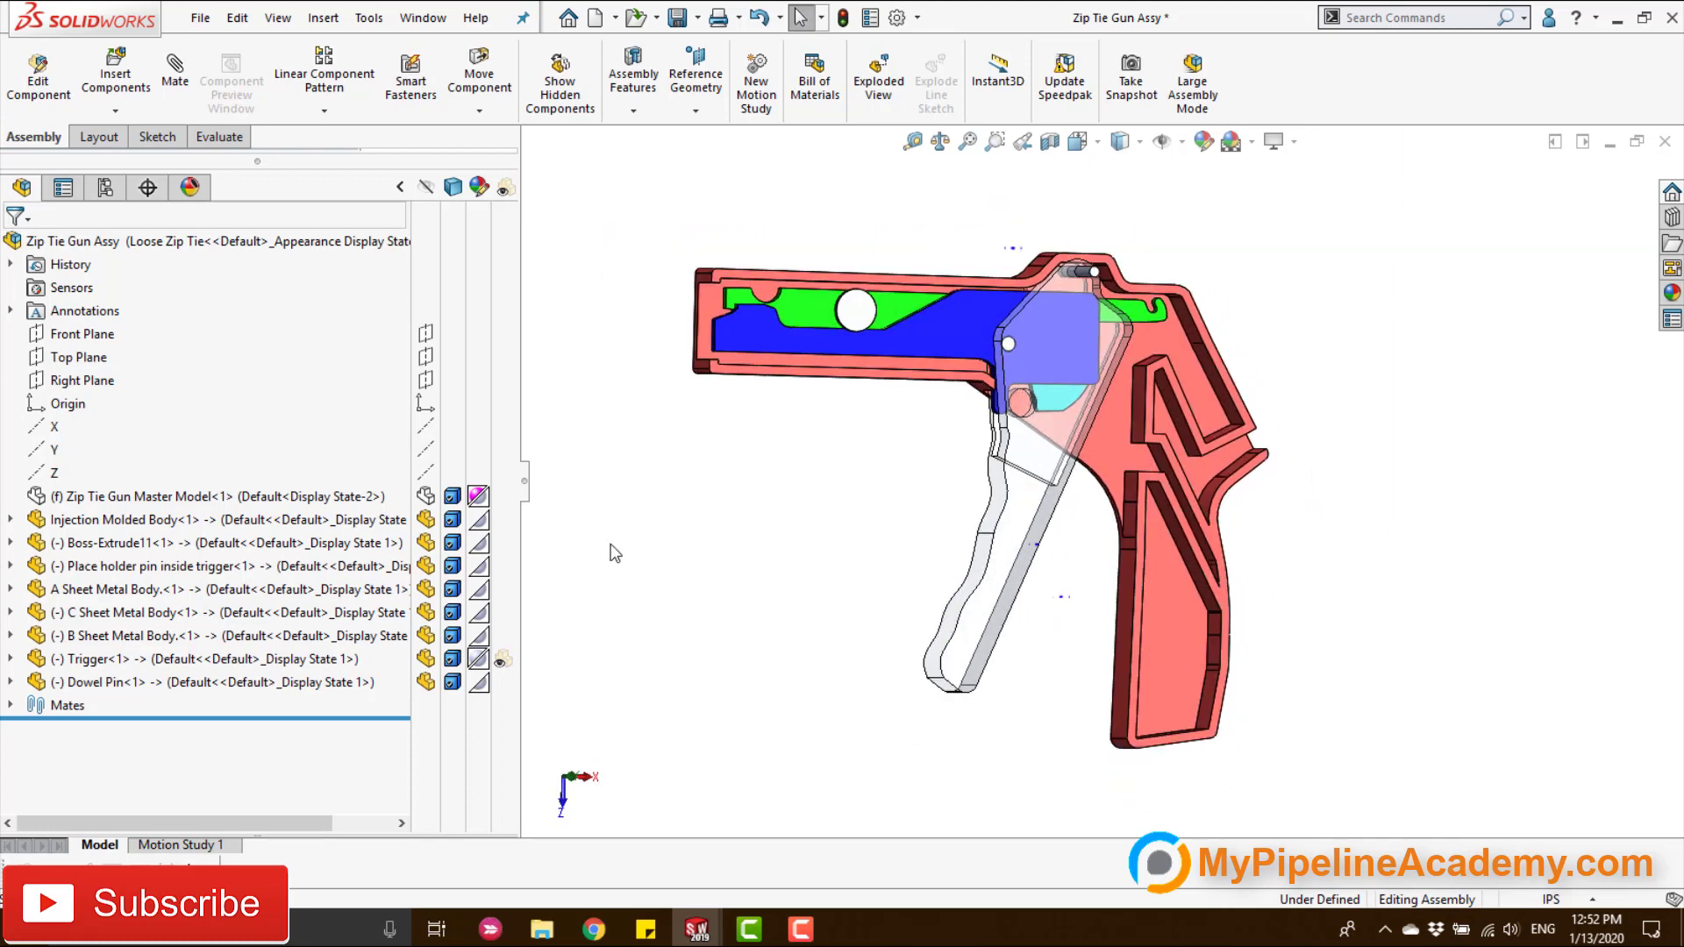
{"action": "left_click", "coordinate": [426, 498]}
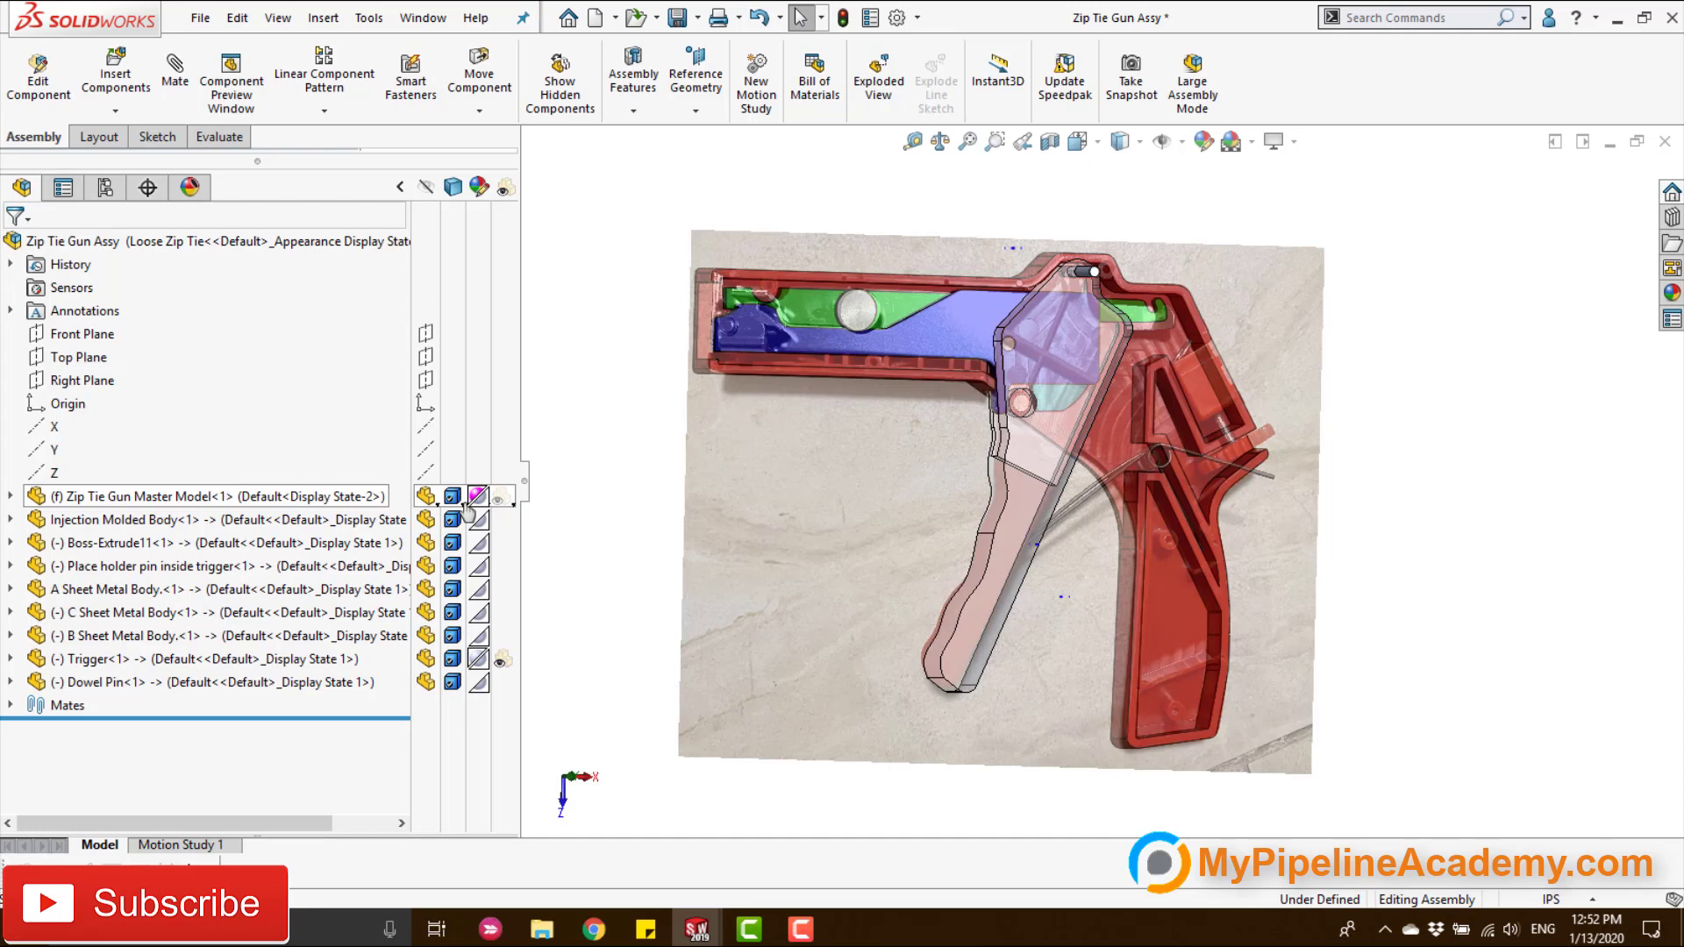
{"action": "key", "text": "ctrl+1"}
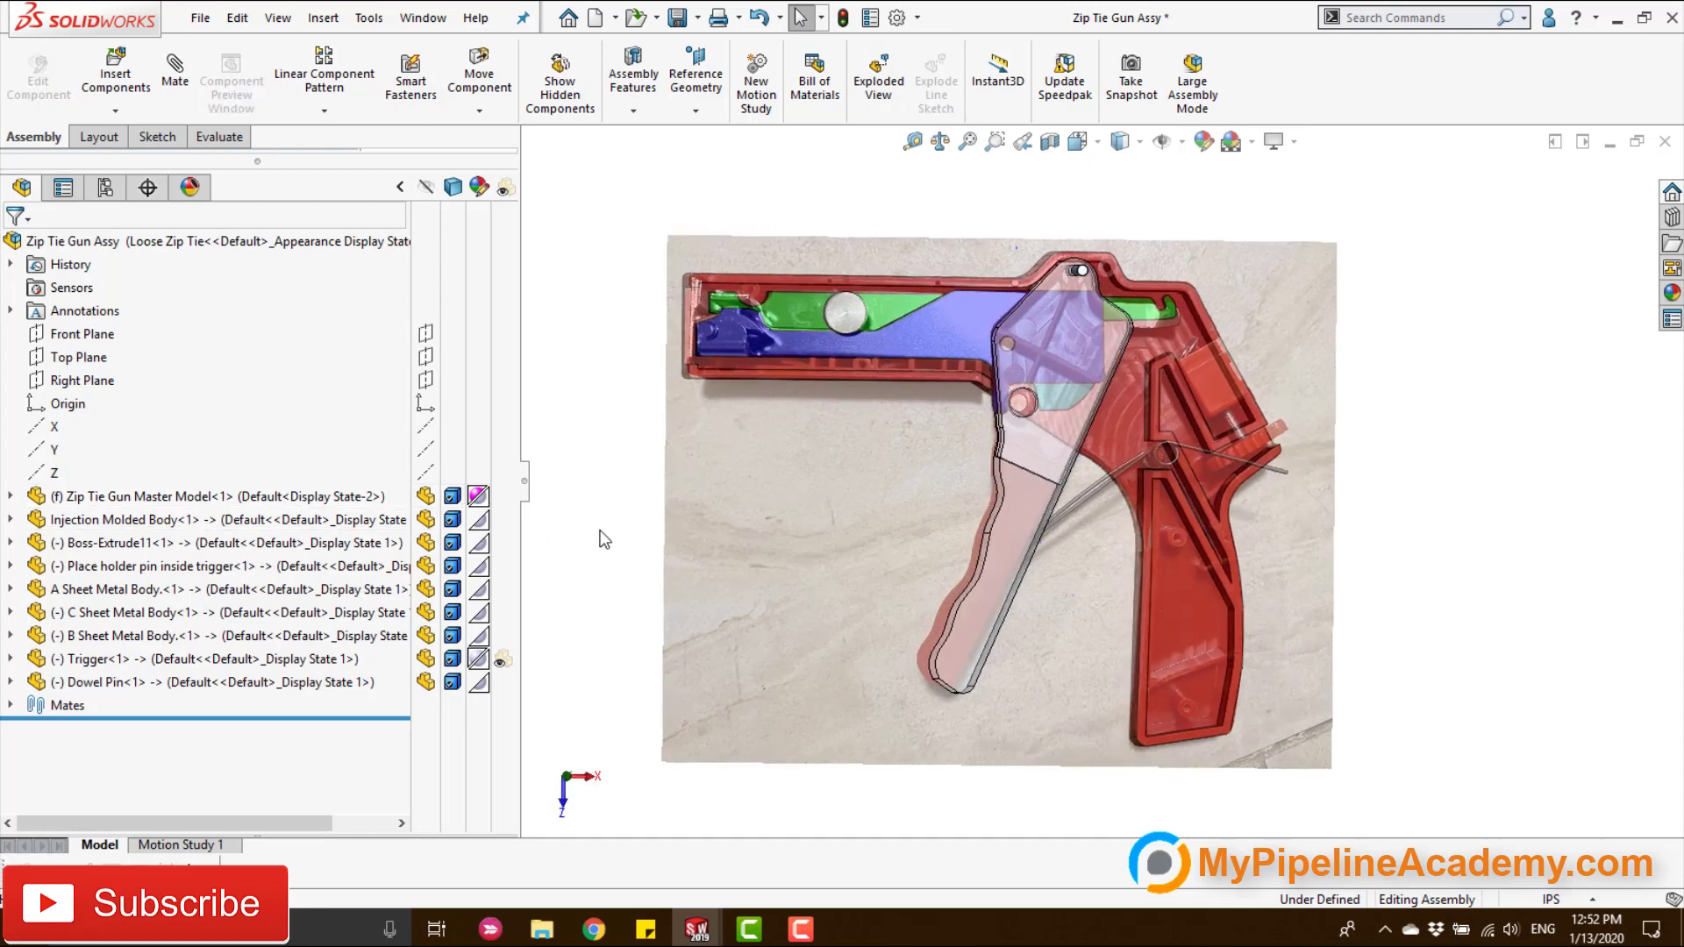
{"action": "scroll", "coordinate": [1009, 499], "scroll_direction": "down", "scroll_amount": 1}
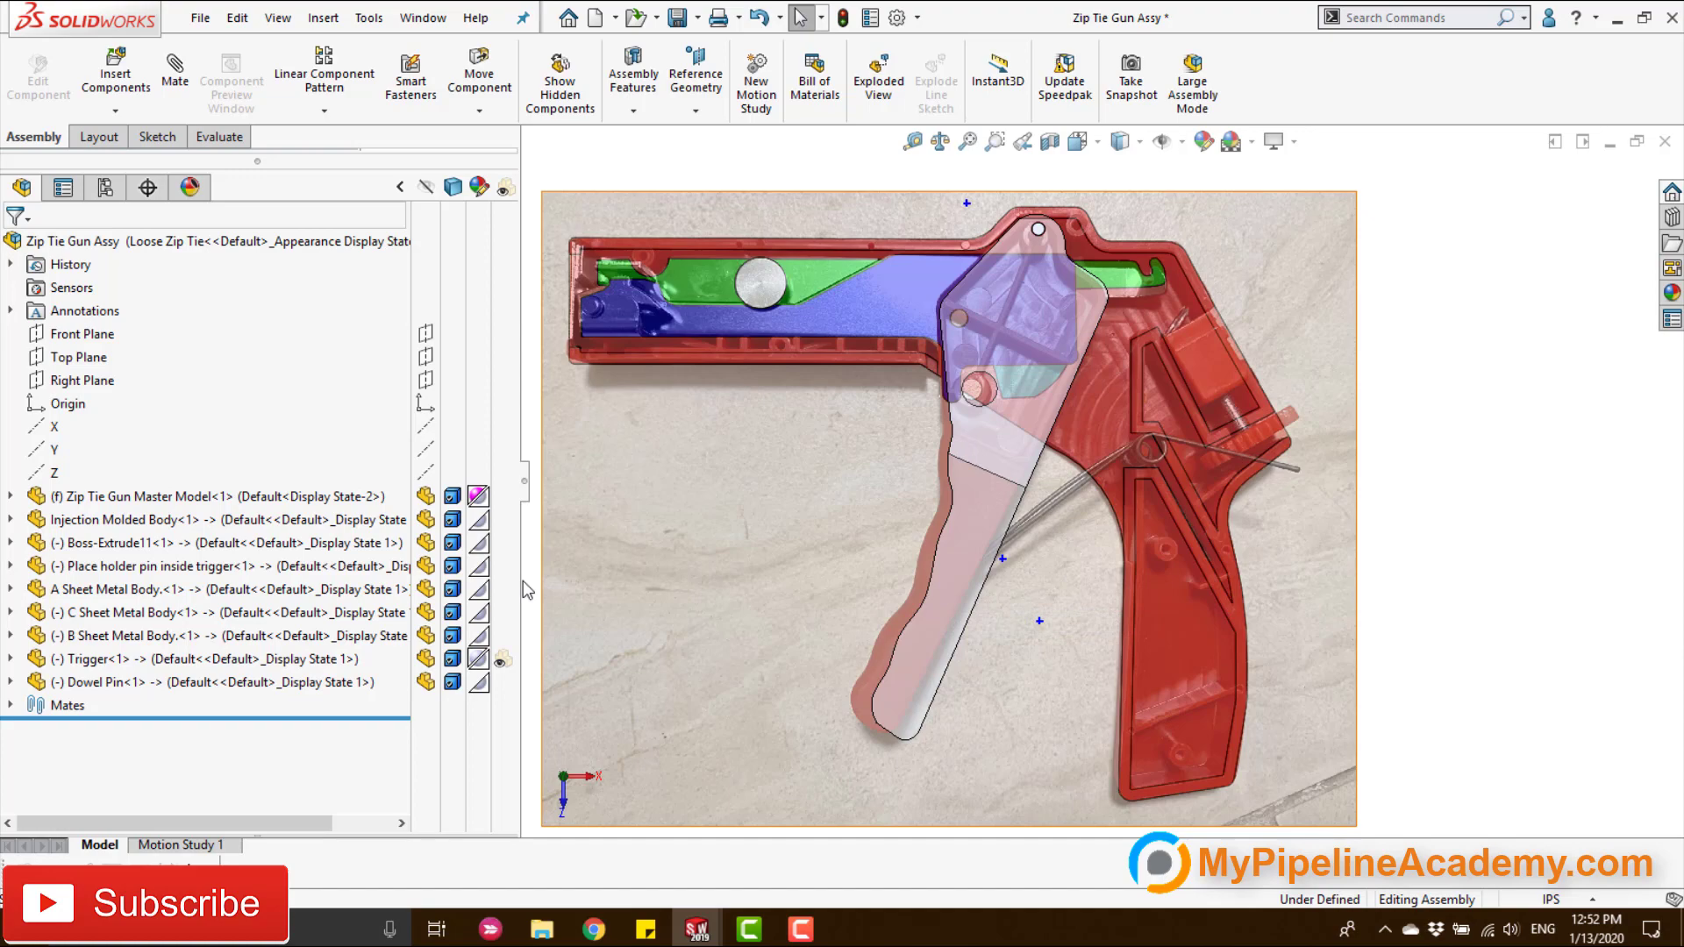
{"action": "left_click", "coordinate": [426, 498]}
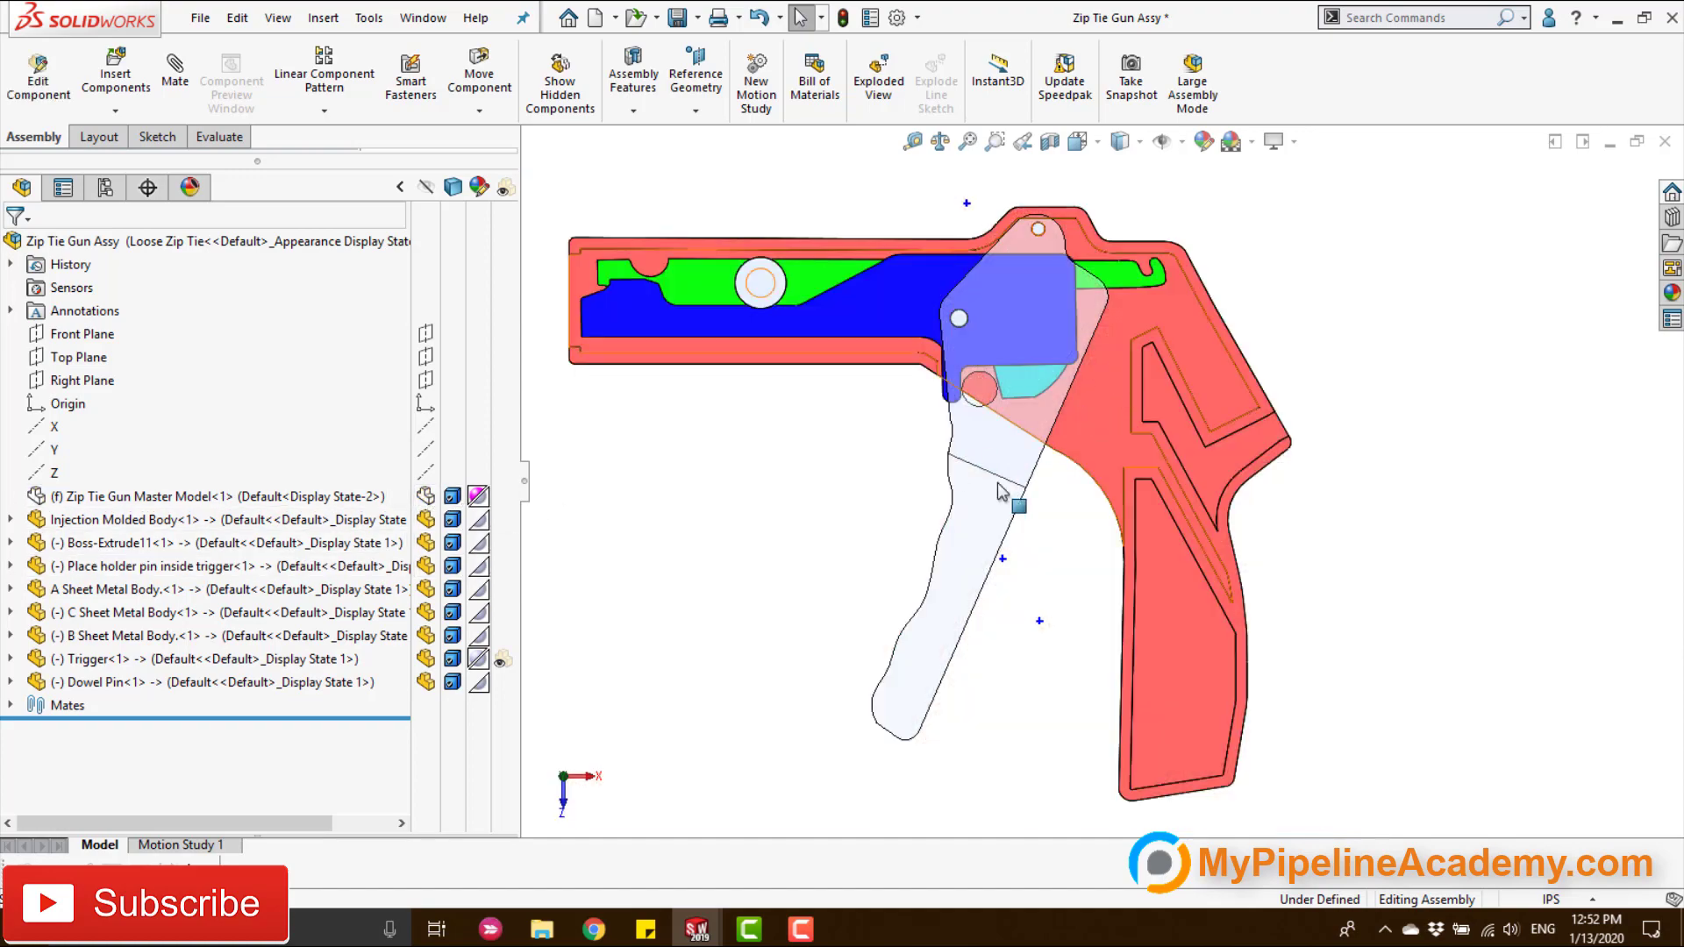
{"action": "mouse_move", "coordinate": [1007, 491]}
{"action": "middle_mouse_down"}
{"action": "mouse_move", "coordinate": [988, 537]}
{"action": "mouse_move", "coordinate": [1093, 540]}
{"action": "mouse_move", "coordinate": [886, 519]}
{"action": "mouse_move", "coordinate": [965, 456]}
{"action": "mouse_move", "coordinate": [1026, 526]}
{"action": "middle_mouse_up"}
{"action": "scroll", "coordinate": [1013, 378], "scroll_direction": "down", "scroll_amount": 2}
{"action": "scroll", "coordinate": [1026, 592], "scroll_direction": "up", "scroll_amount": 2}
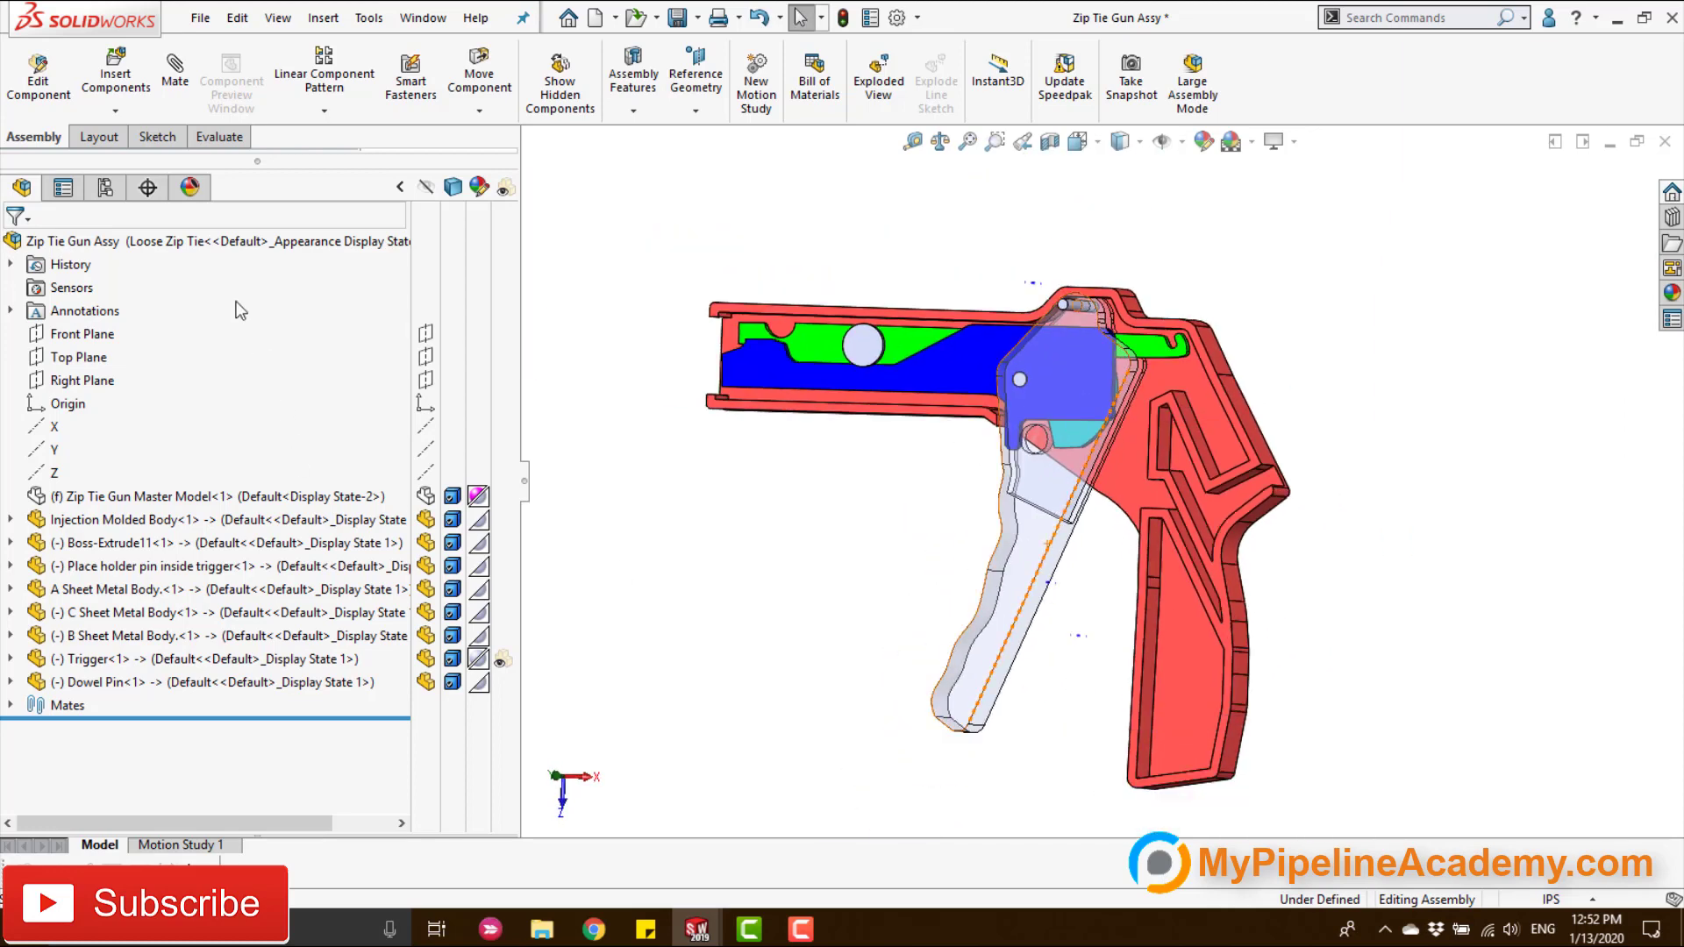
{"action": "left_click", "coordinate": [106, 187]}
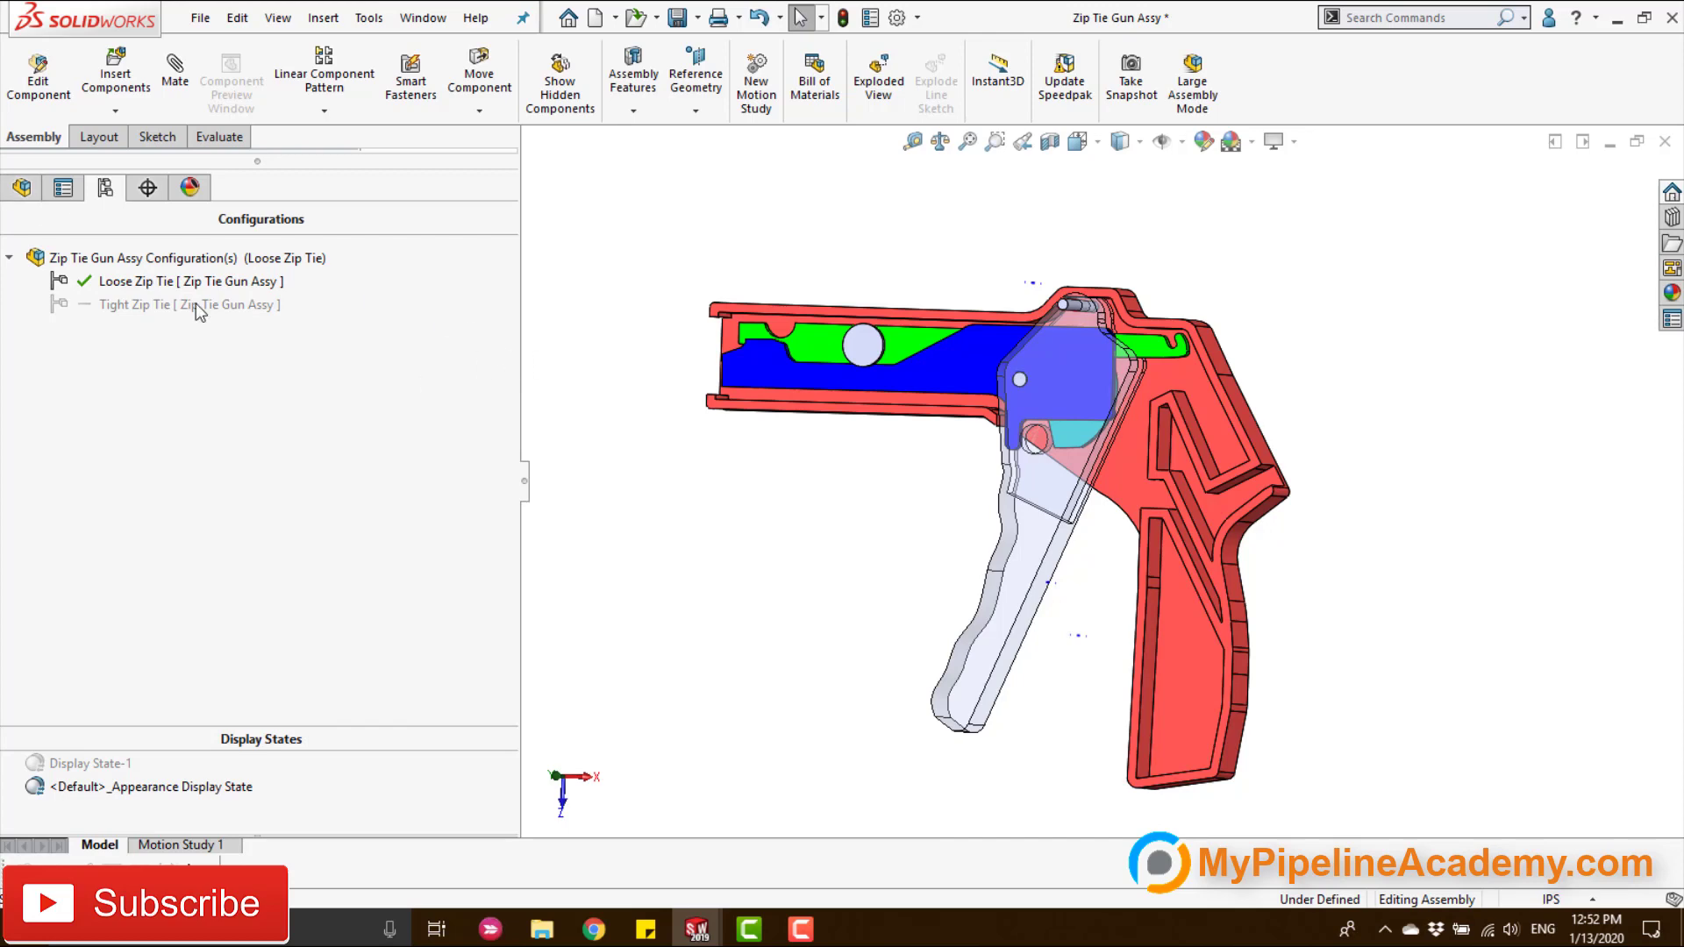
{"action": "left_click", "coordinate": [17, 194]}
{"action": "left_click", "coordinate": [939, 582]}
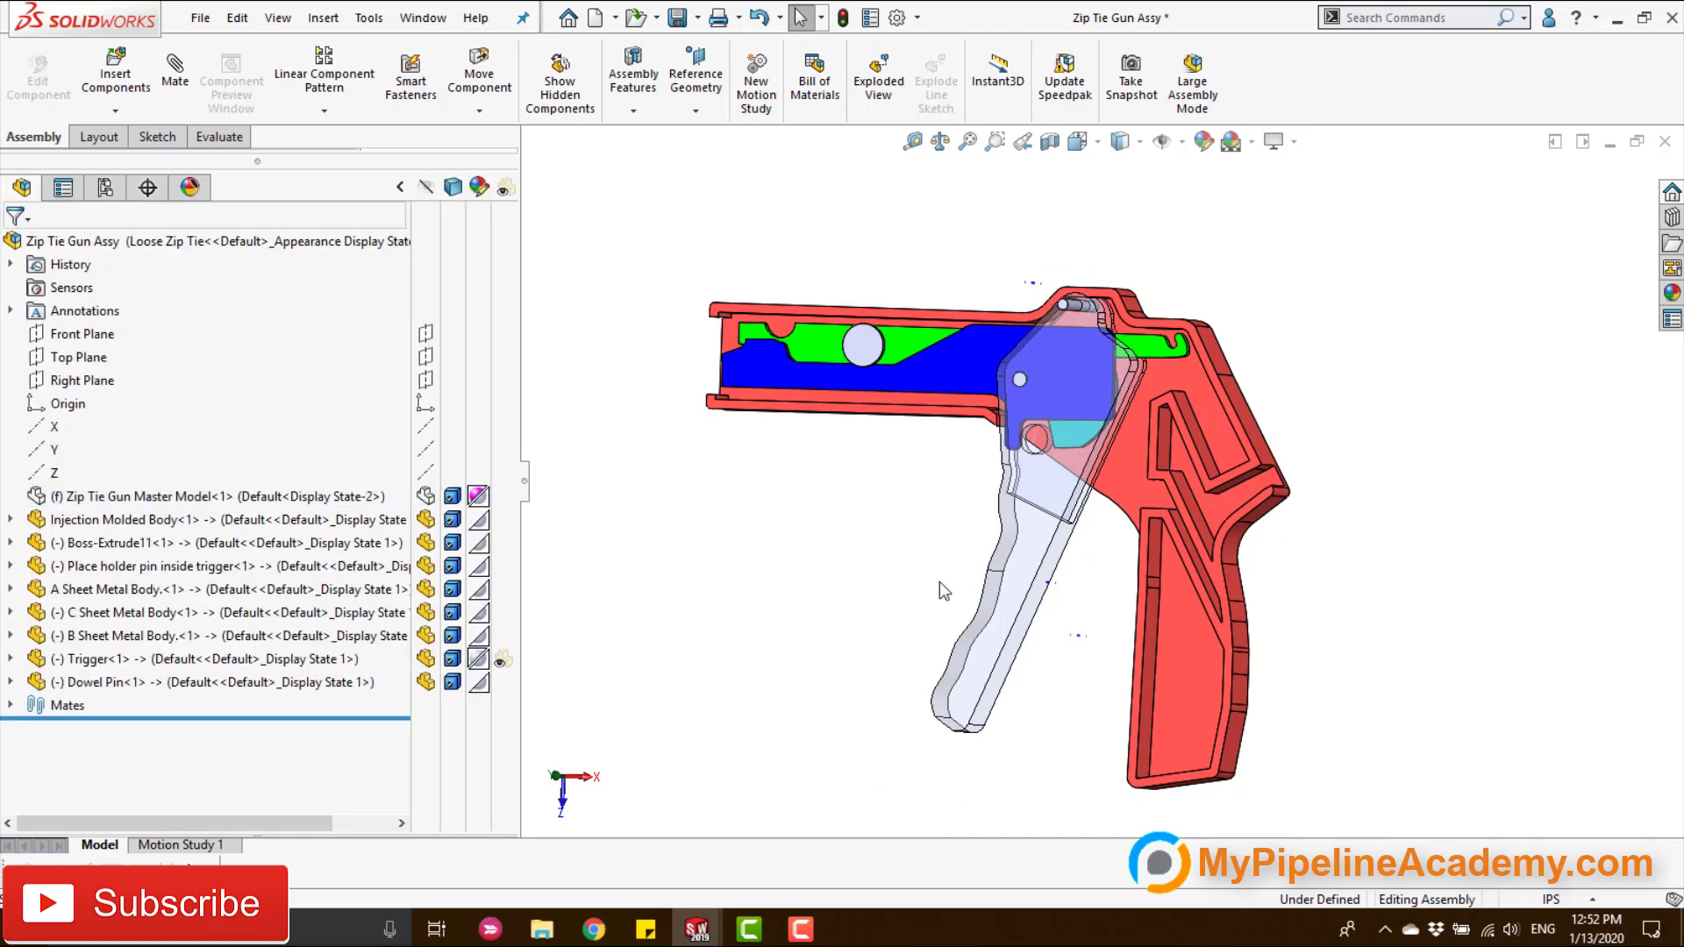
{"action": "key", "text": "ctrl+1"}
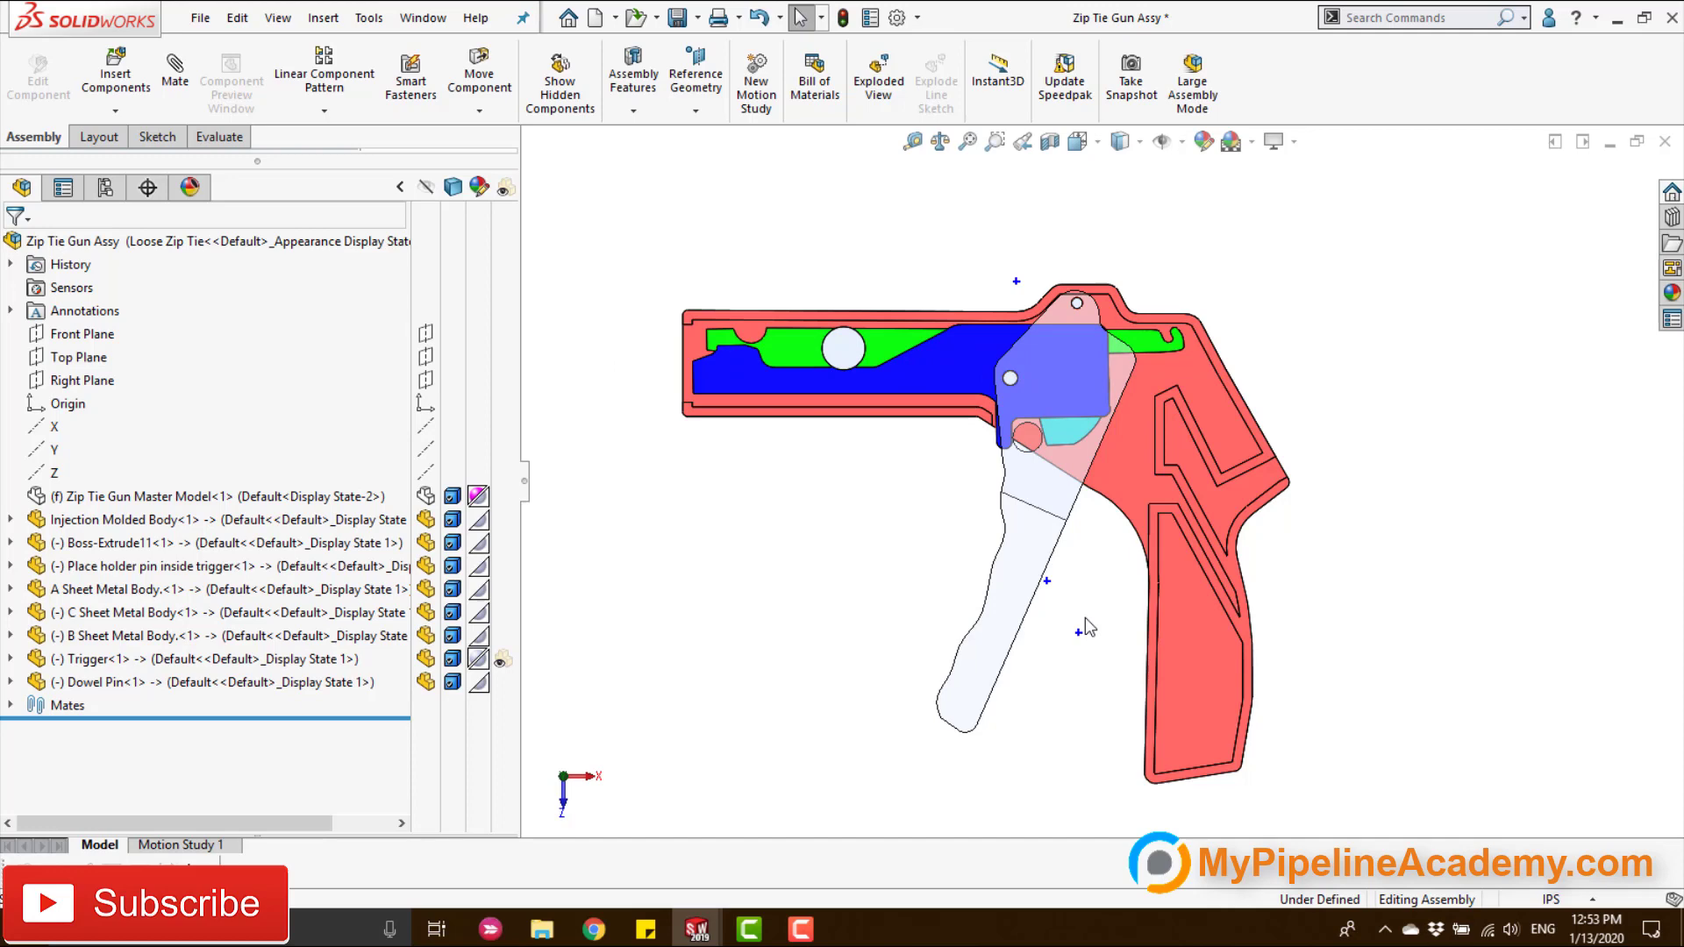
Drag the trigger back and forth to test how it moves the mechanism.
{"action": "left_click_drag", "start_coordinate": [1020, 586], "coordinate": [1037, 632]}
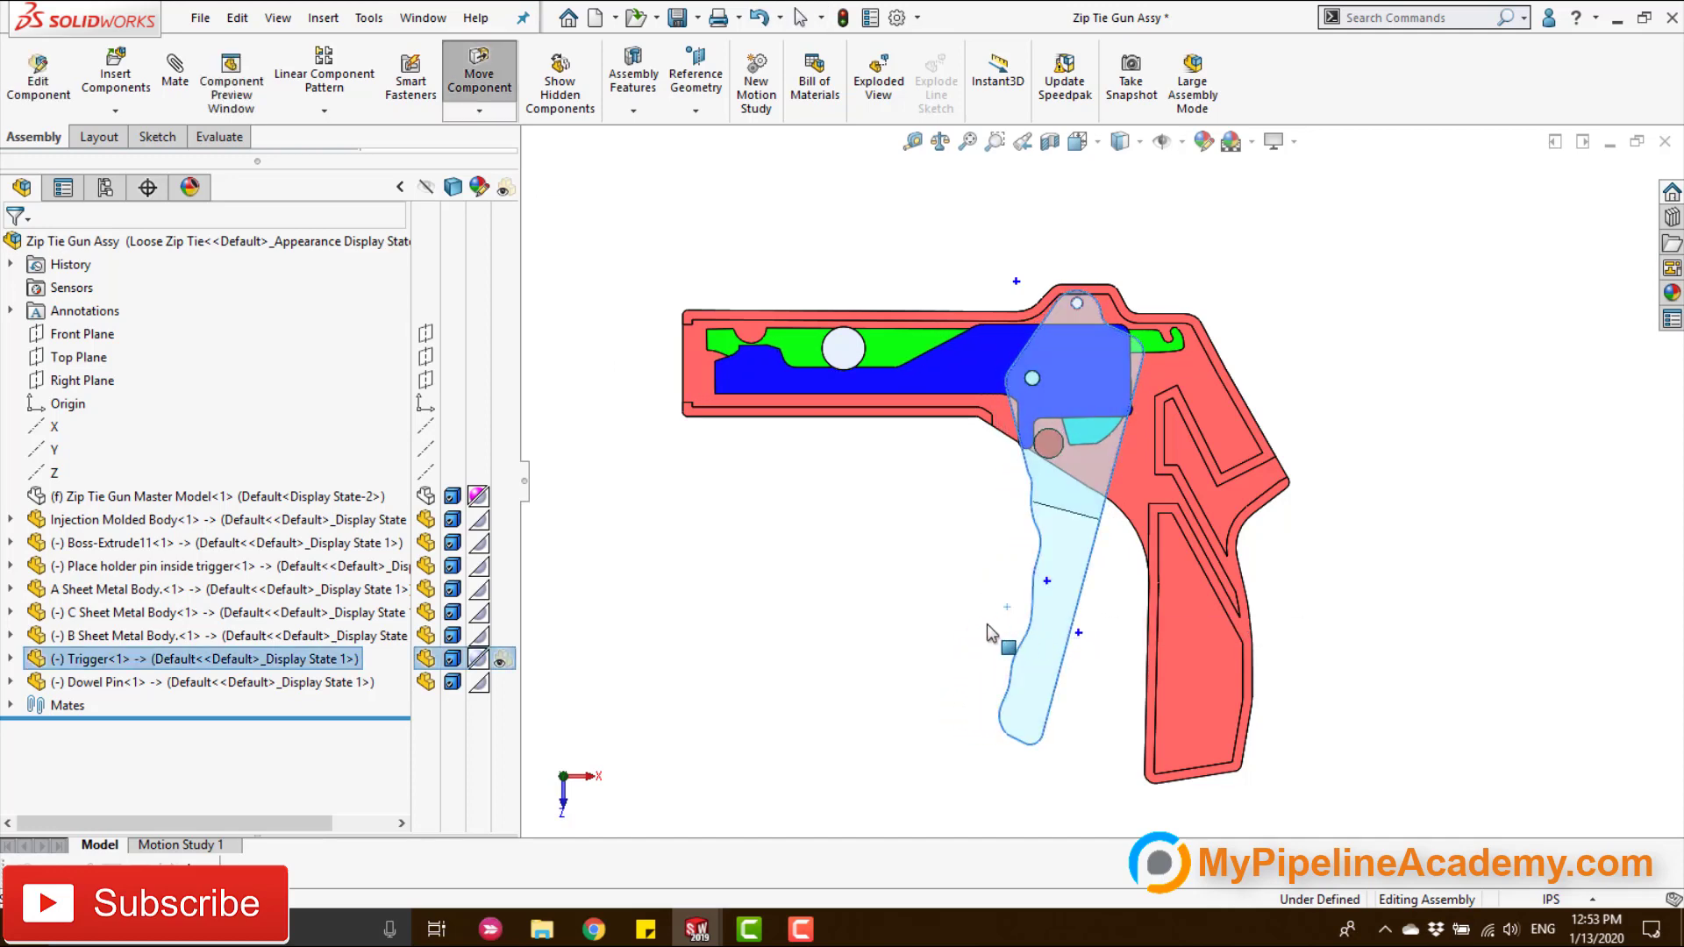
{"action": "key", "text": "Escape"}
{"action": "left_click", "coordinate": [912, 615]}
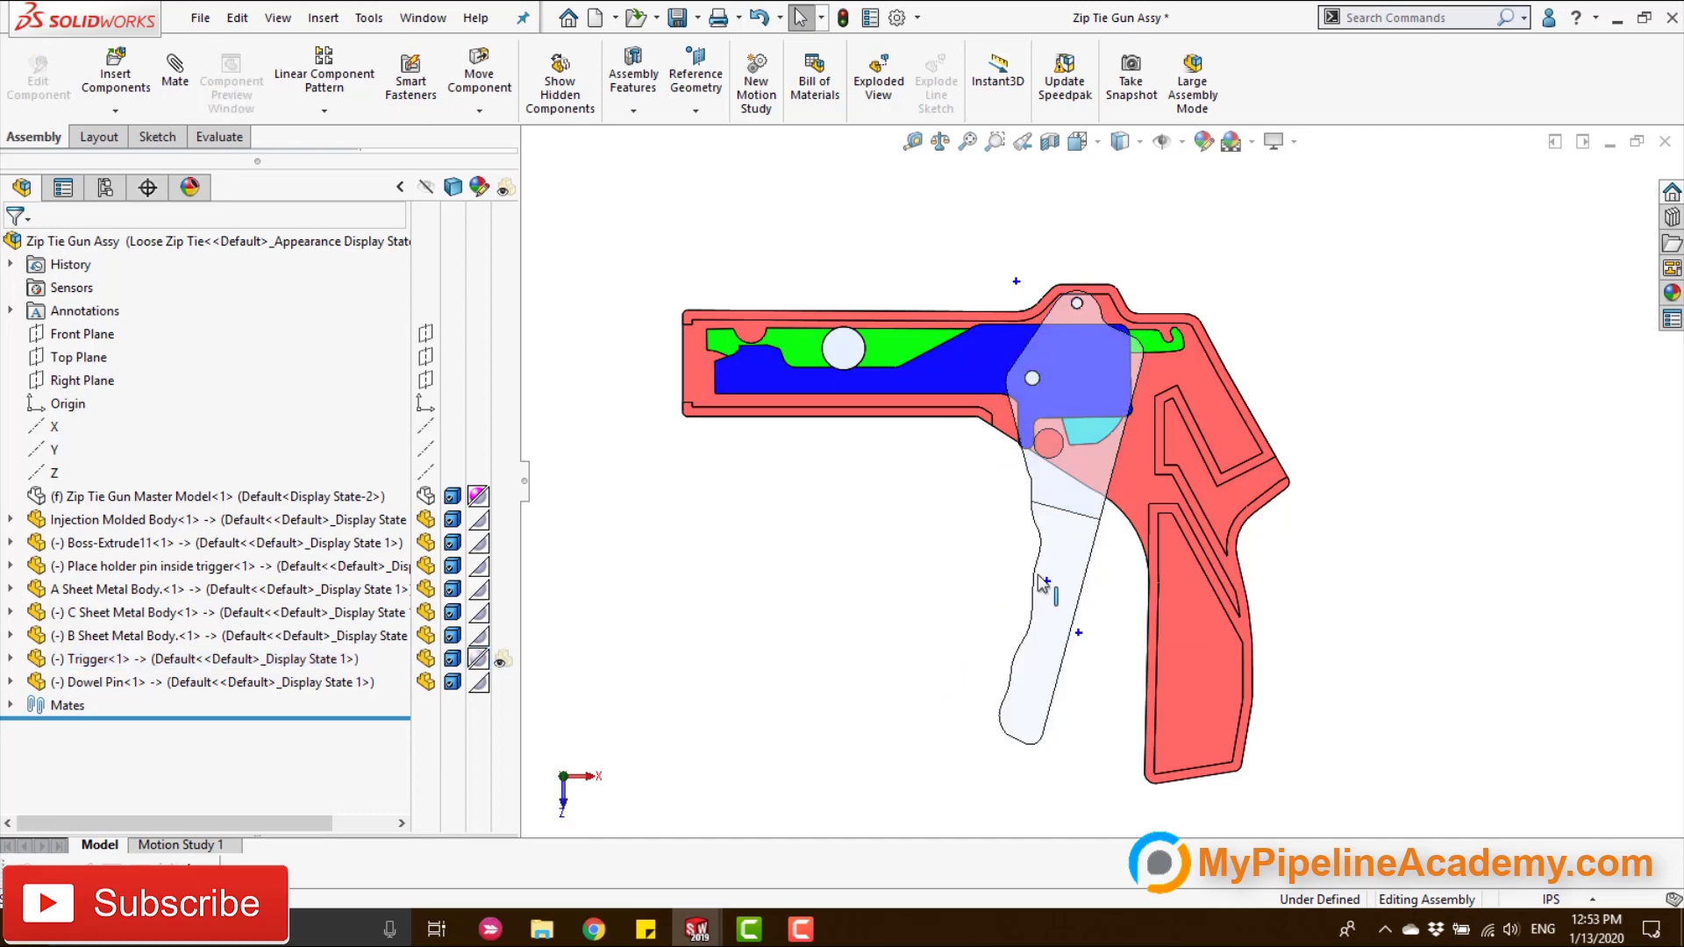
{"action": "left_click", "coordinate": [1046, 583]}
{"action": "left_click", "coordinate": [935, 566]}
{"action": "left_click_drag", "start_coordinate": [1033, 680], "coordinate": [849, 644]}
{"action": "left_click_drag", "start_coordinate": [956, 635], "coordinate": [1147, 599]}
{"action": "key", "text": "Escape"}
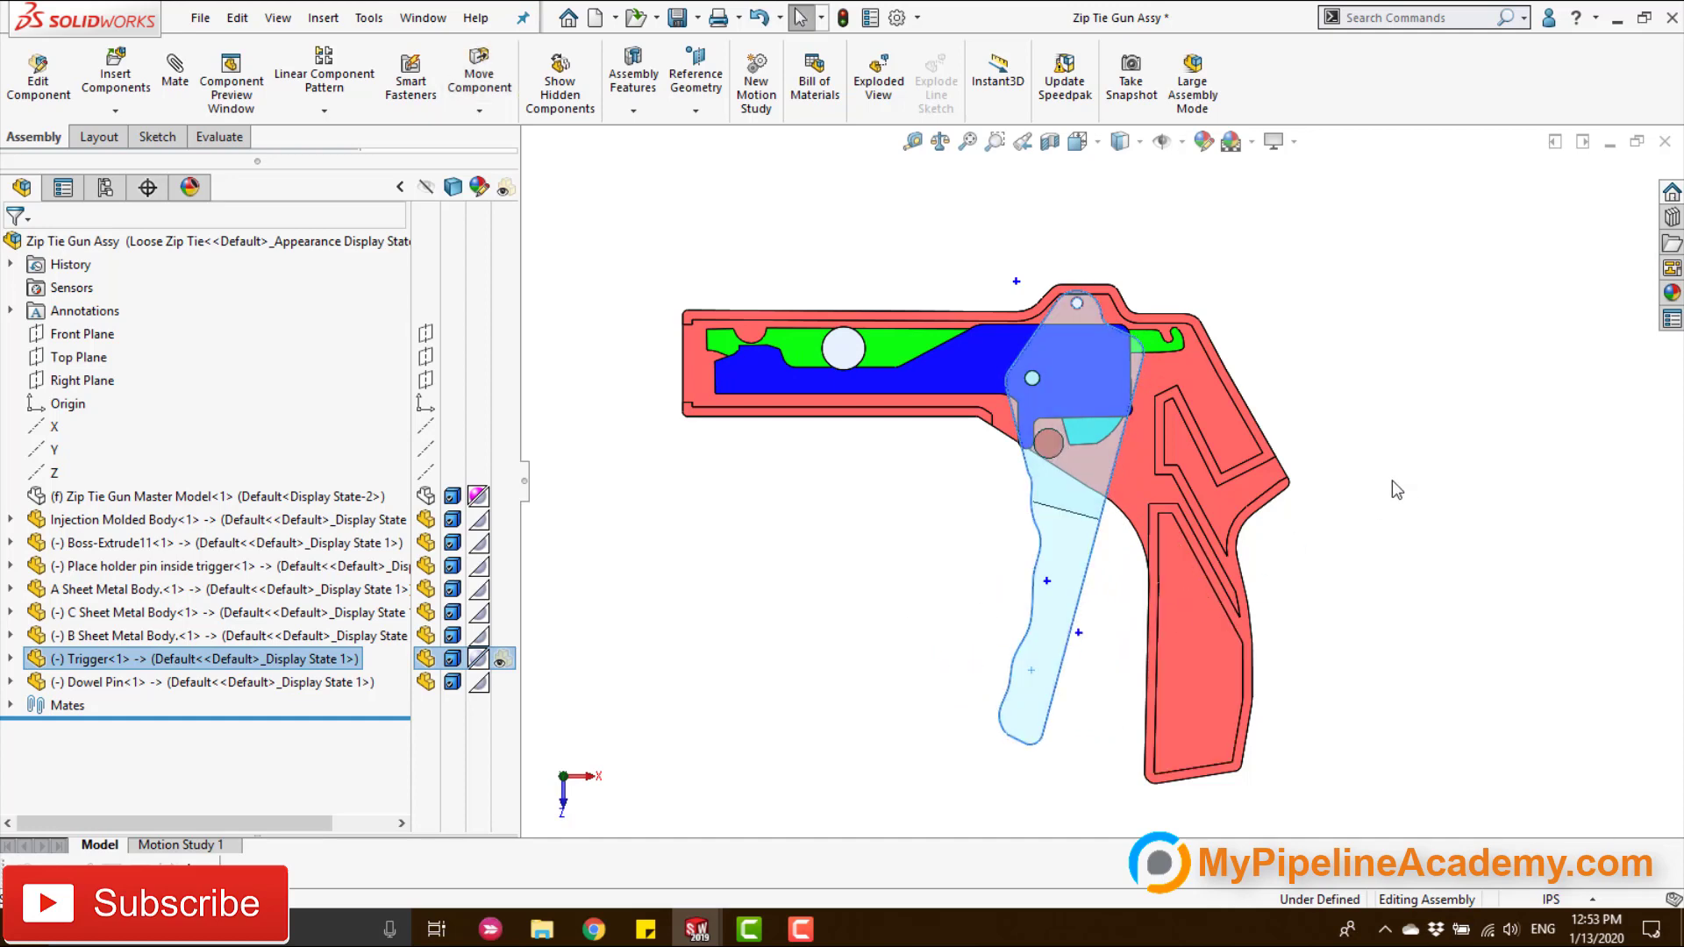
Hide the Injection Molded Body and snap the view to face the model straight on.
{"action": "left_click", "coordinate": [1140, 465]}
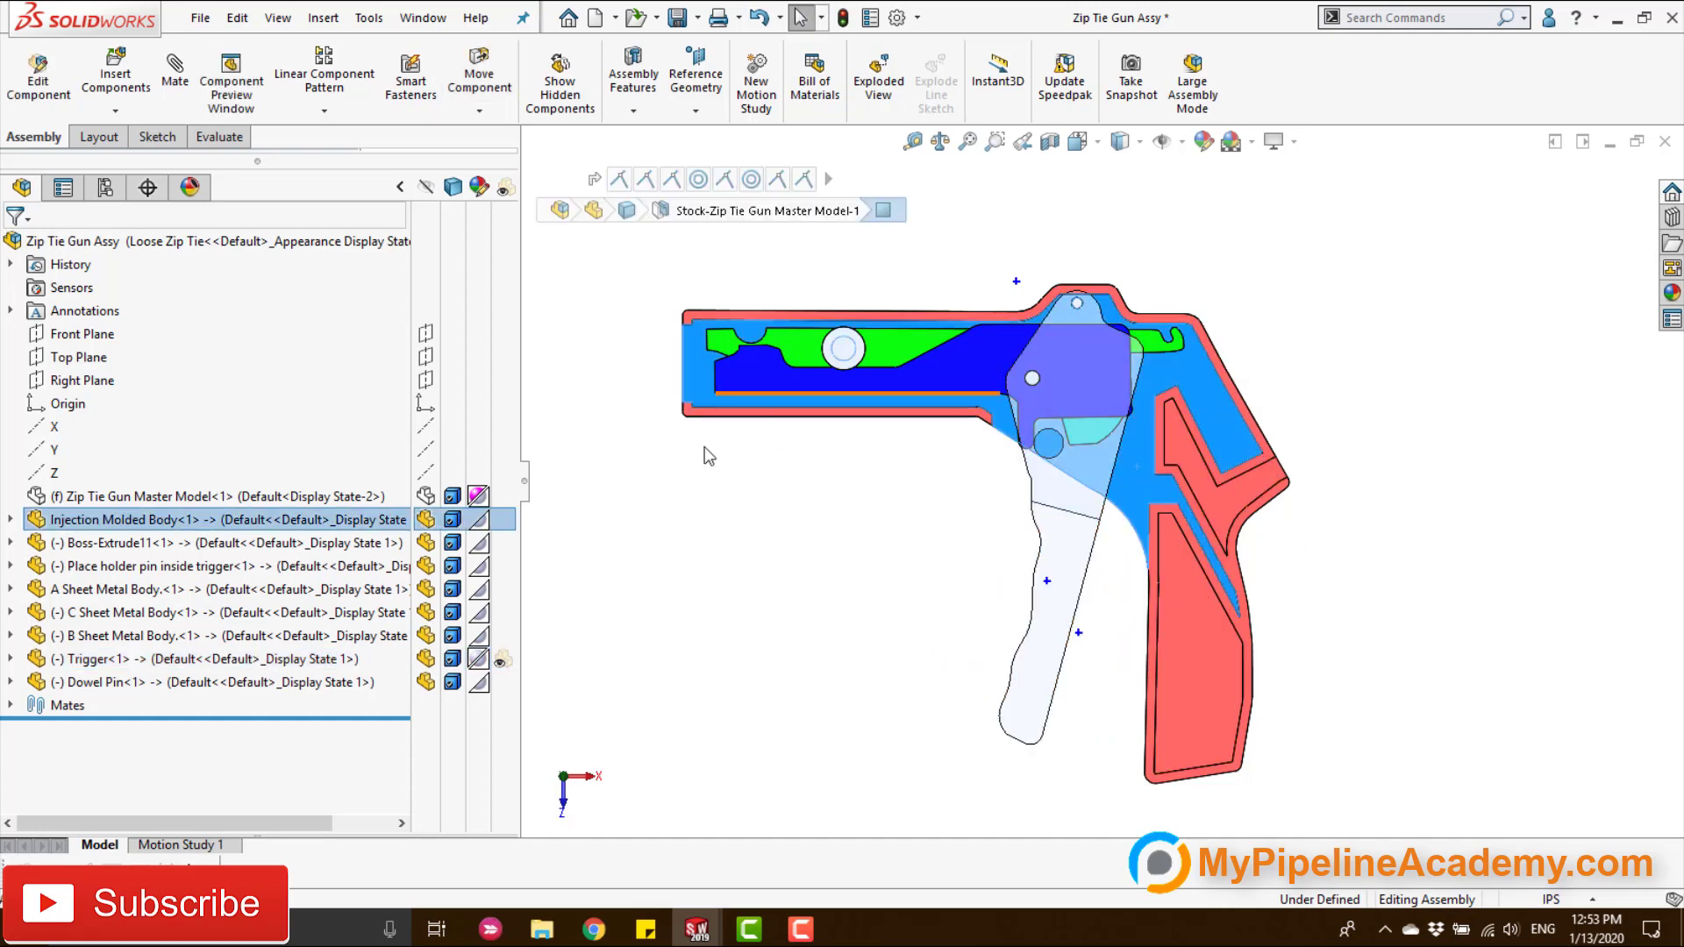
{"action": "left_click", "coordinate": [502, 523]}
{"action": "middle_click_drag", "start_coordinate": [614, 544], "coordinate": [1026, 630]}
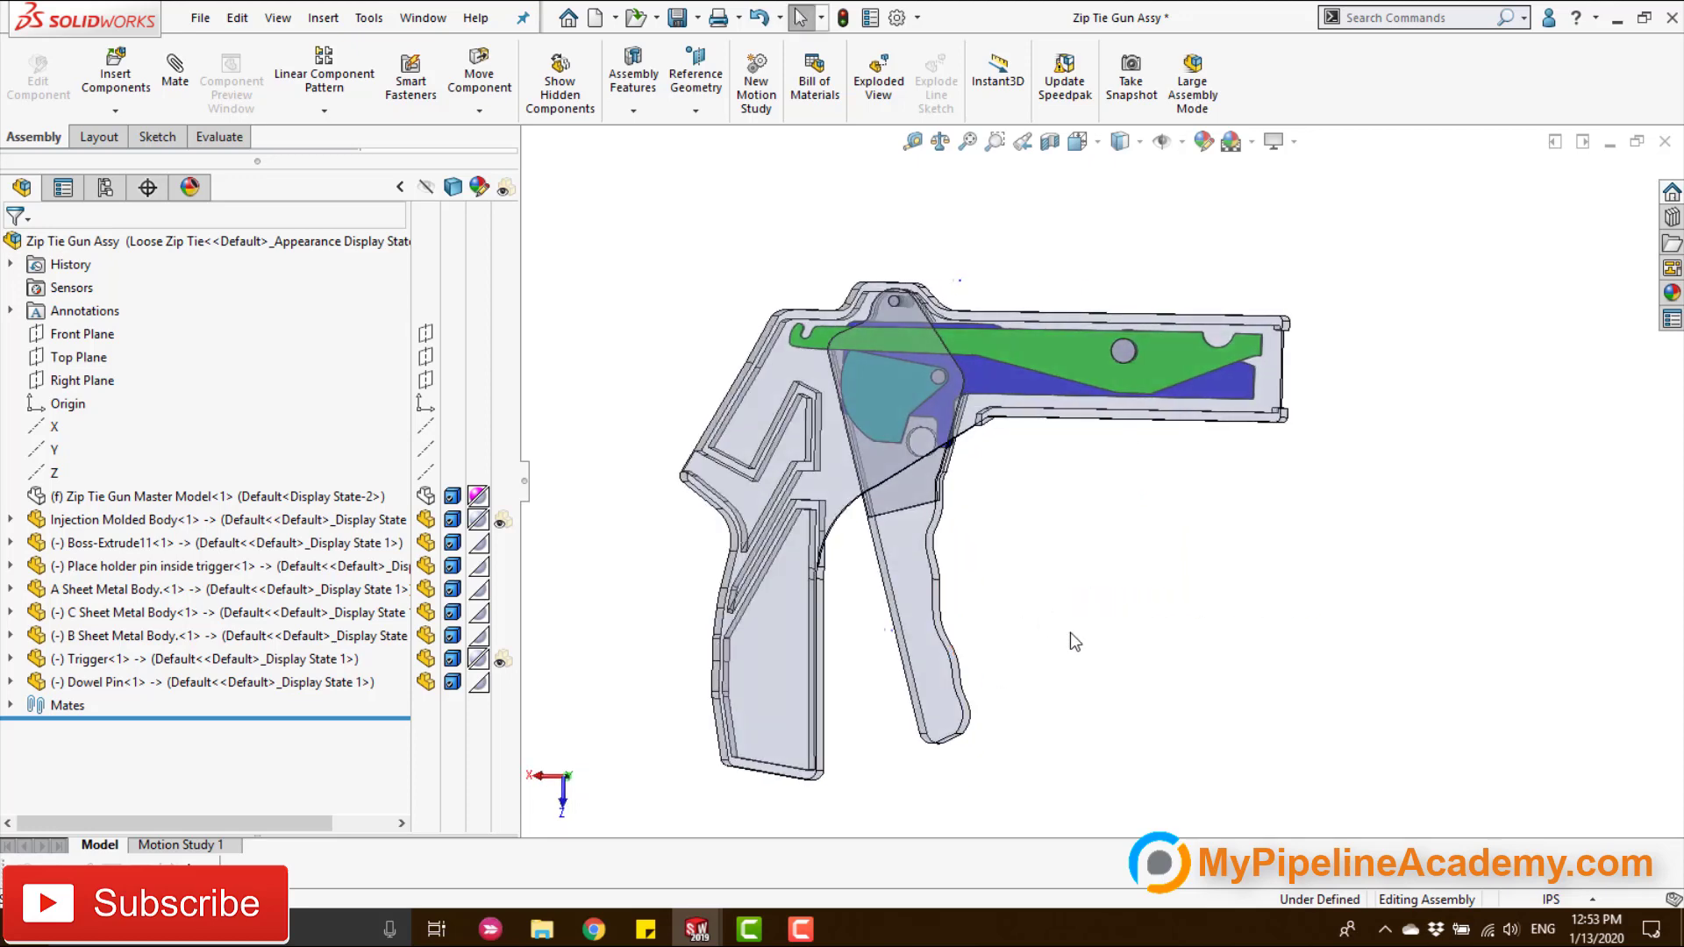
{"action": "key", "text": "ctrl+1"}
{"action": "scroll", "coordinate": [1002, 446], "scroll_direction": "down", "scroll_amount": 2}
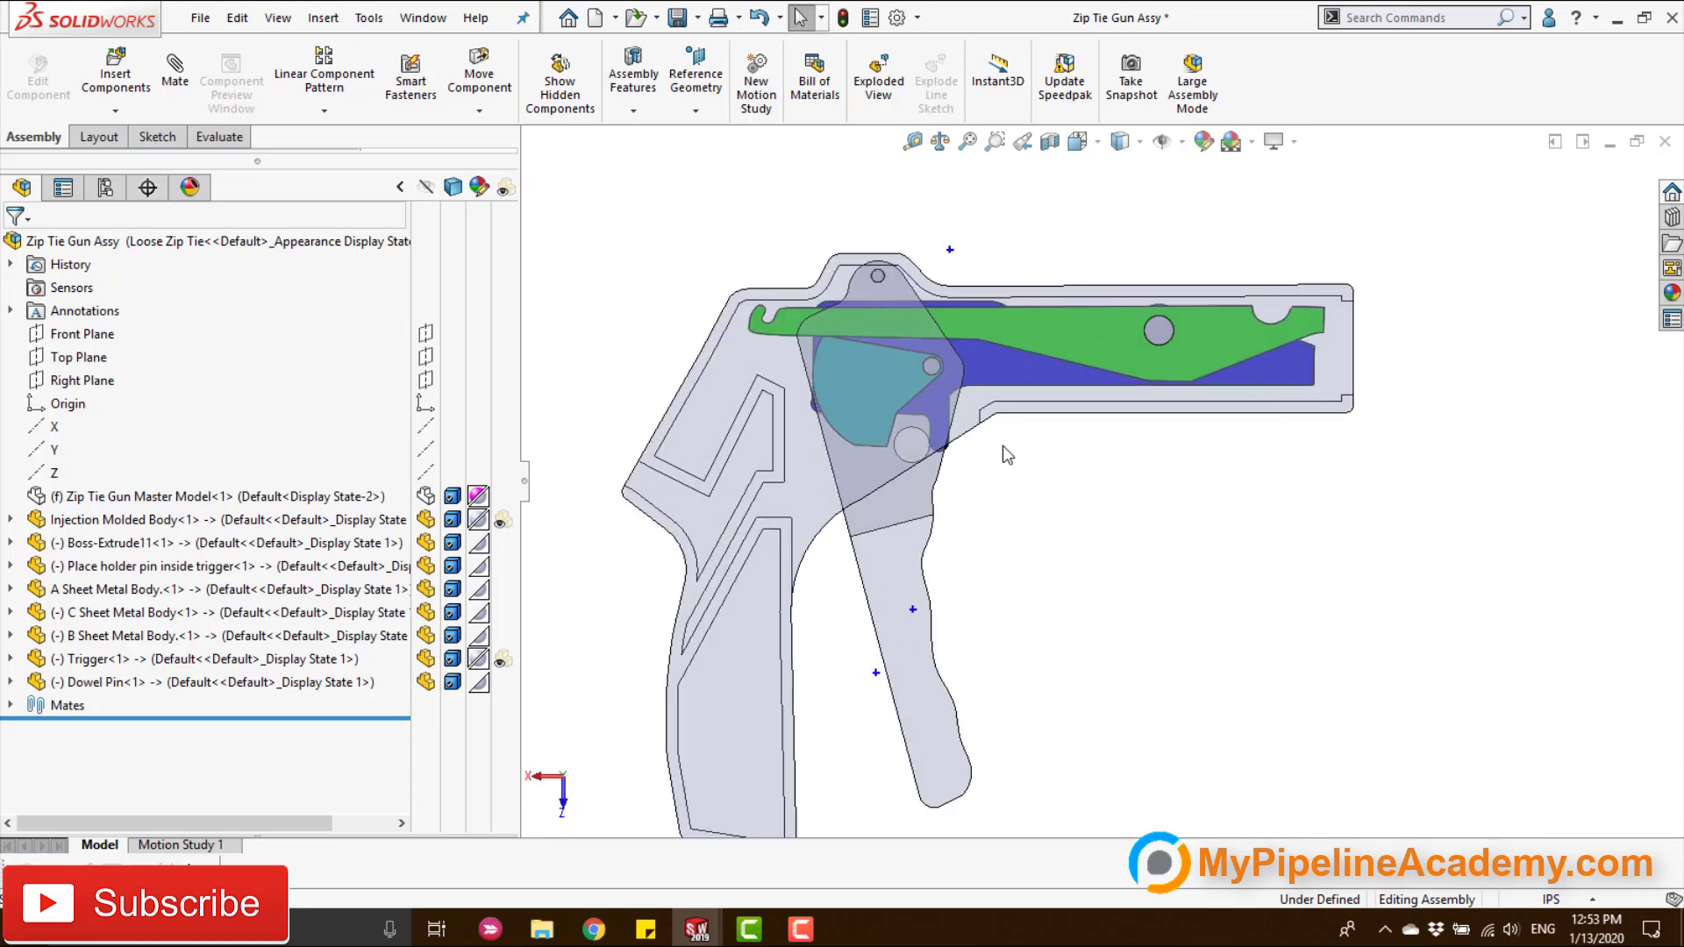
Rotate the trigger about its pin toward the handle to reveal the sheet-metal motion.
{"action": "left_click_drag", "start_coordinate": [933, 691], "coordinate": [921, 743]}
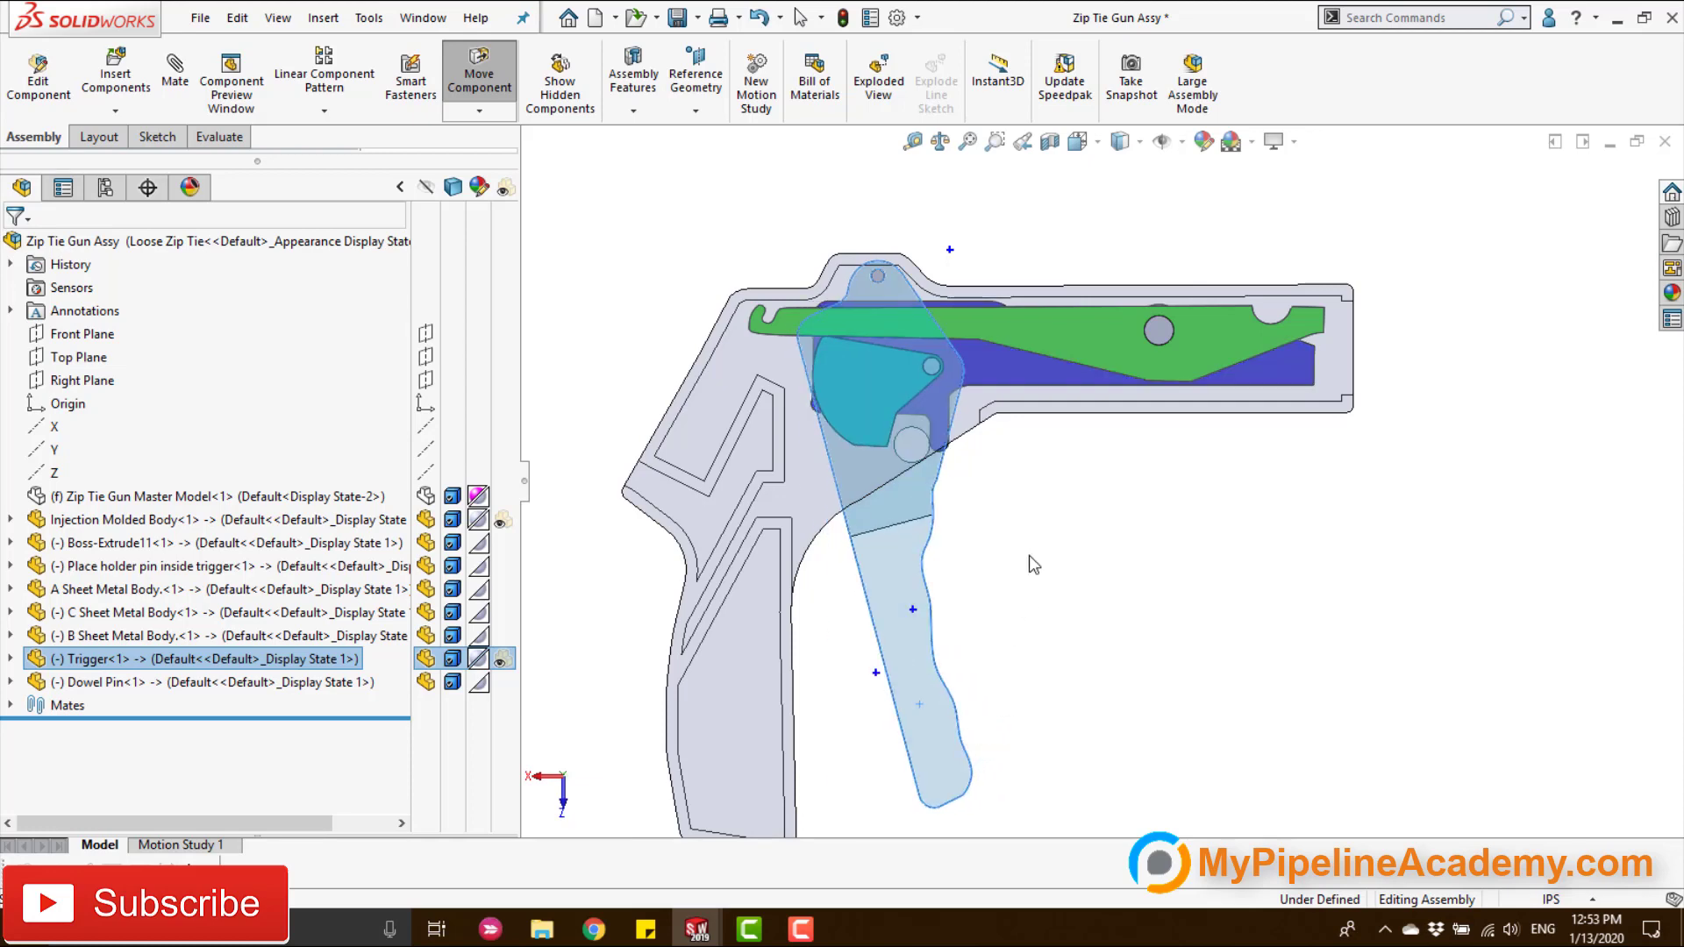
{"action": "key", "text": "Escape"}
{"action": "scroll", "coordinate": [927, 397], "scroll_direction": "down", "scroll_amount": 3}
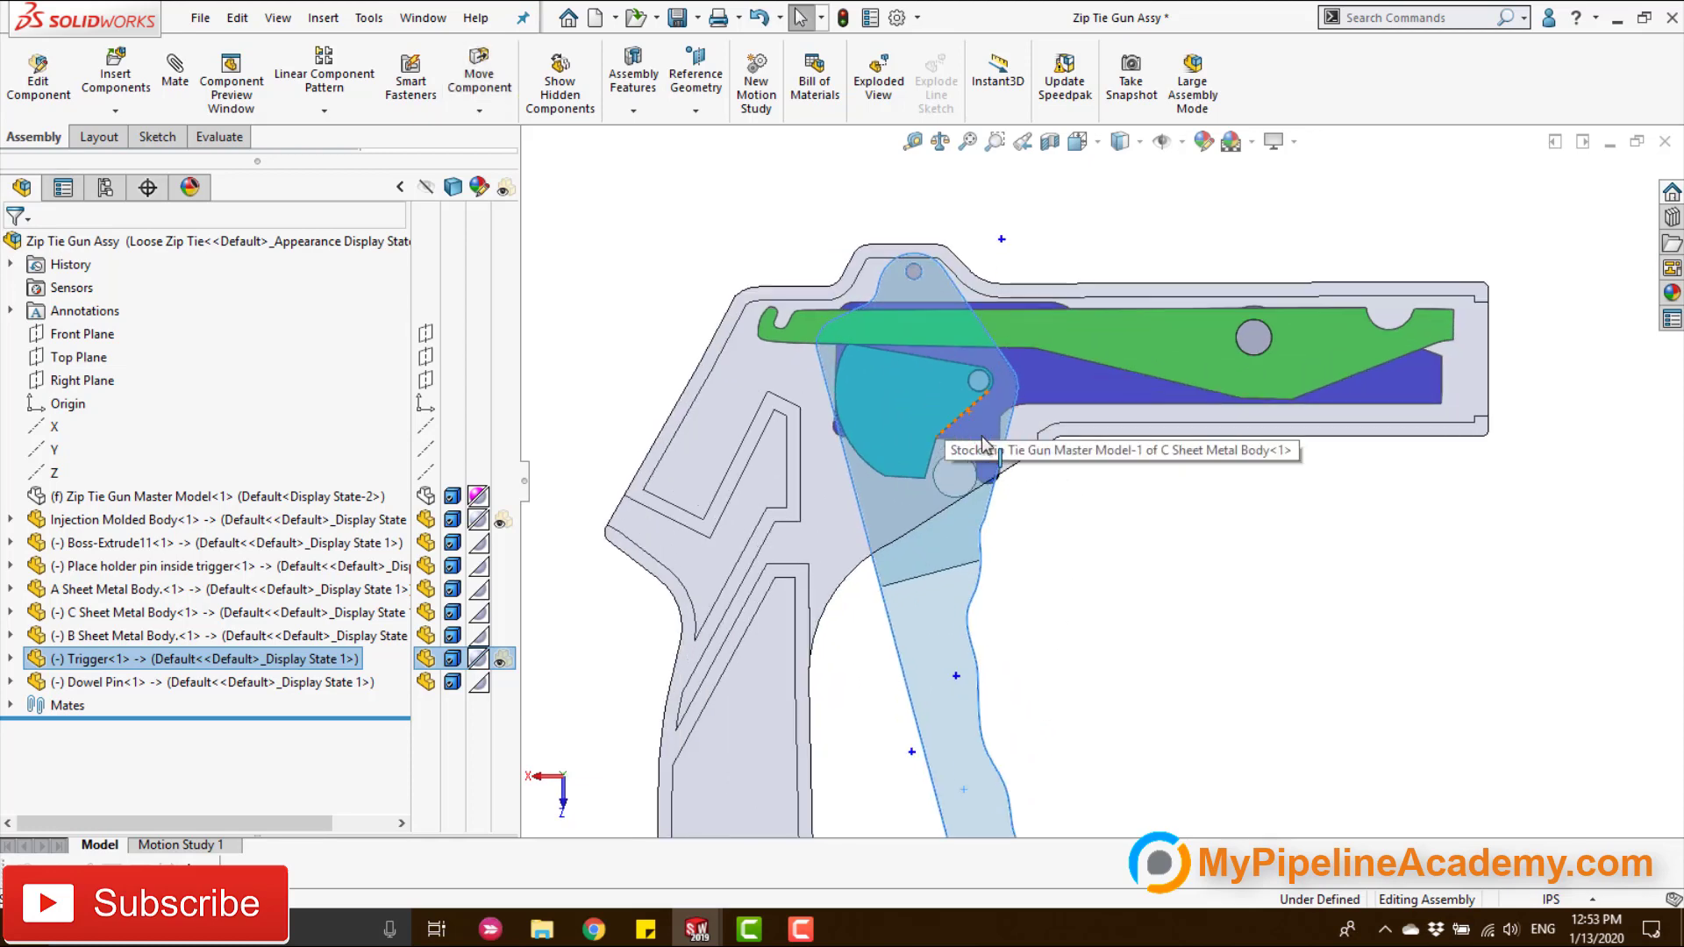
{"action": "scroll", "coordinate": [983, 698], "scroll_direction": "up", "scroll_amount": 4}
{"action": "scroll", "coordinate": [989, 654], "scroll_direction": "down", "scroll_amount": 3}
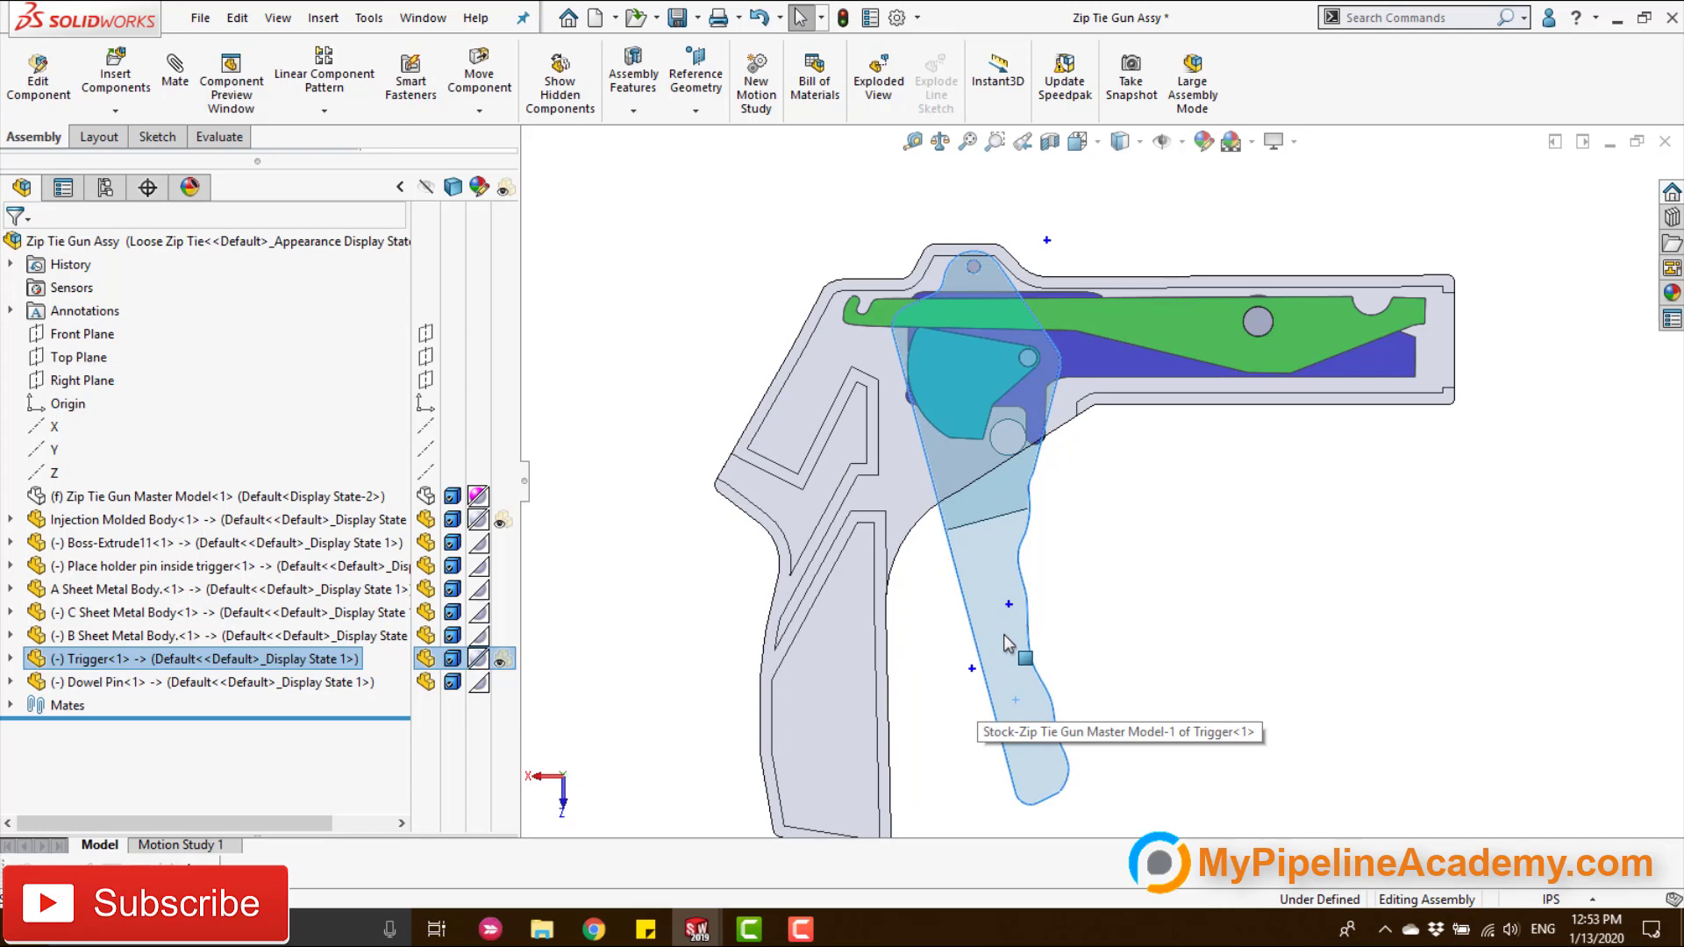
{"action": "left_click_drag", "start_coordinate": [995, 654], "coordinate": [1055, 669]}
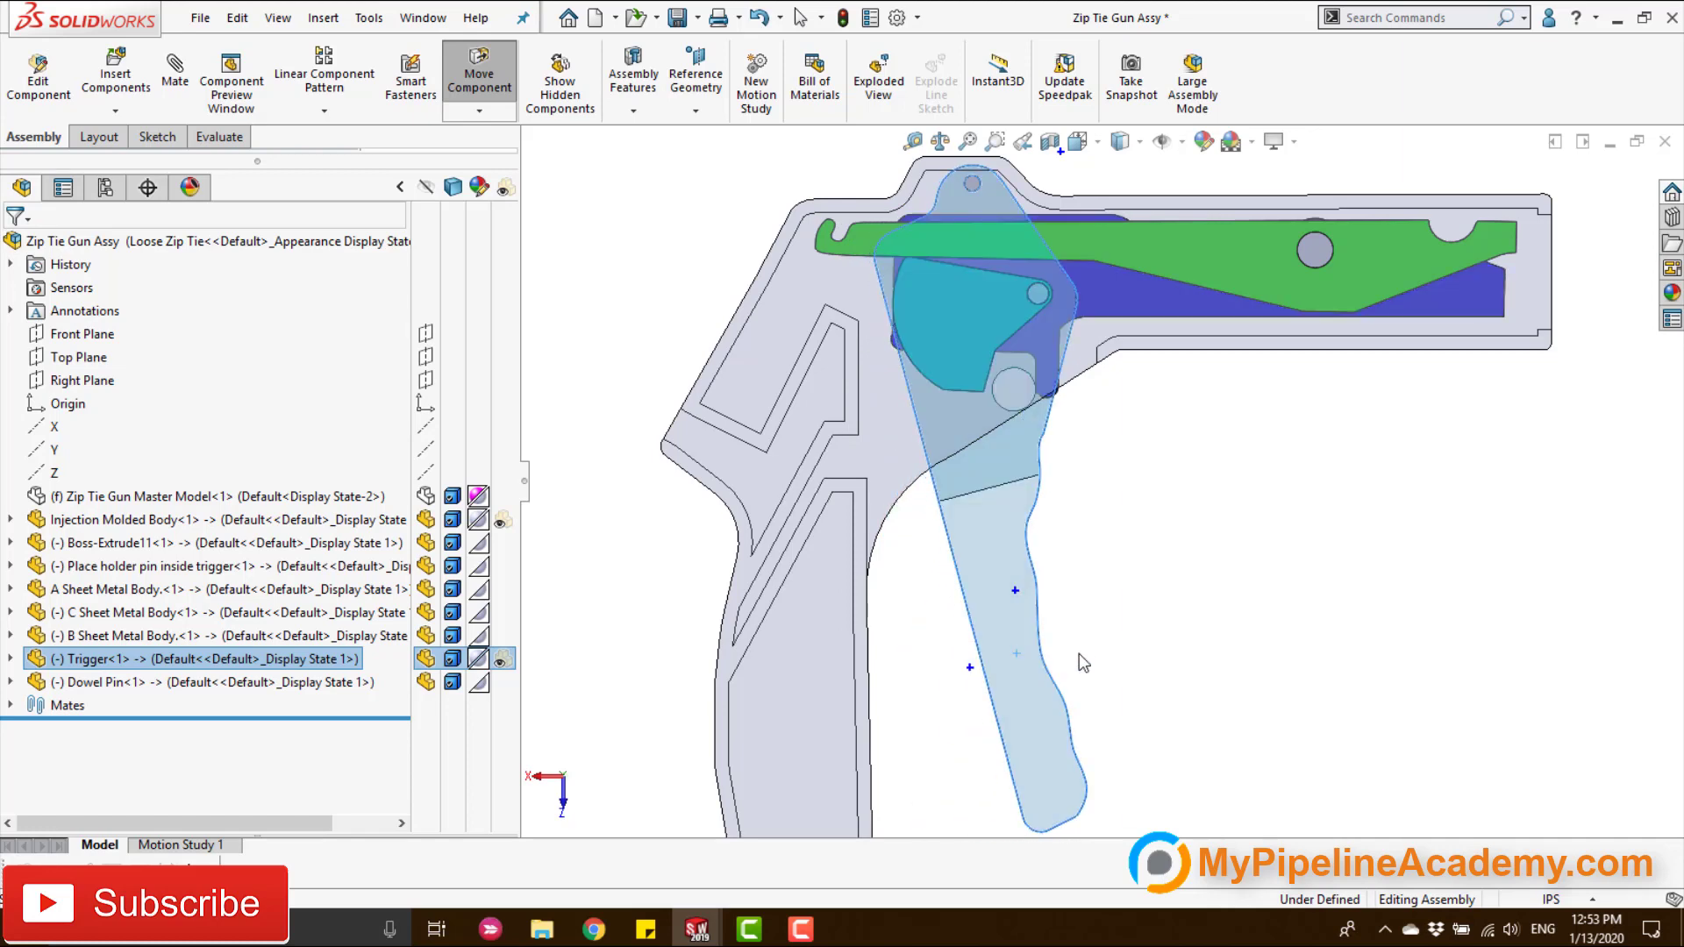
{"action": "key", "text": "Escape"}
Activate the Tight Zip Tie configuration and swing the trigger through its motion.
{"action": "left_click", "coordinate": [106, 188]}
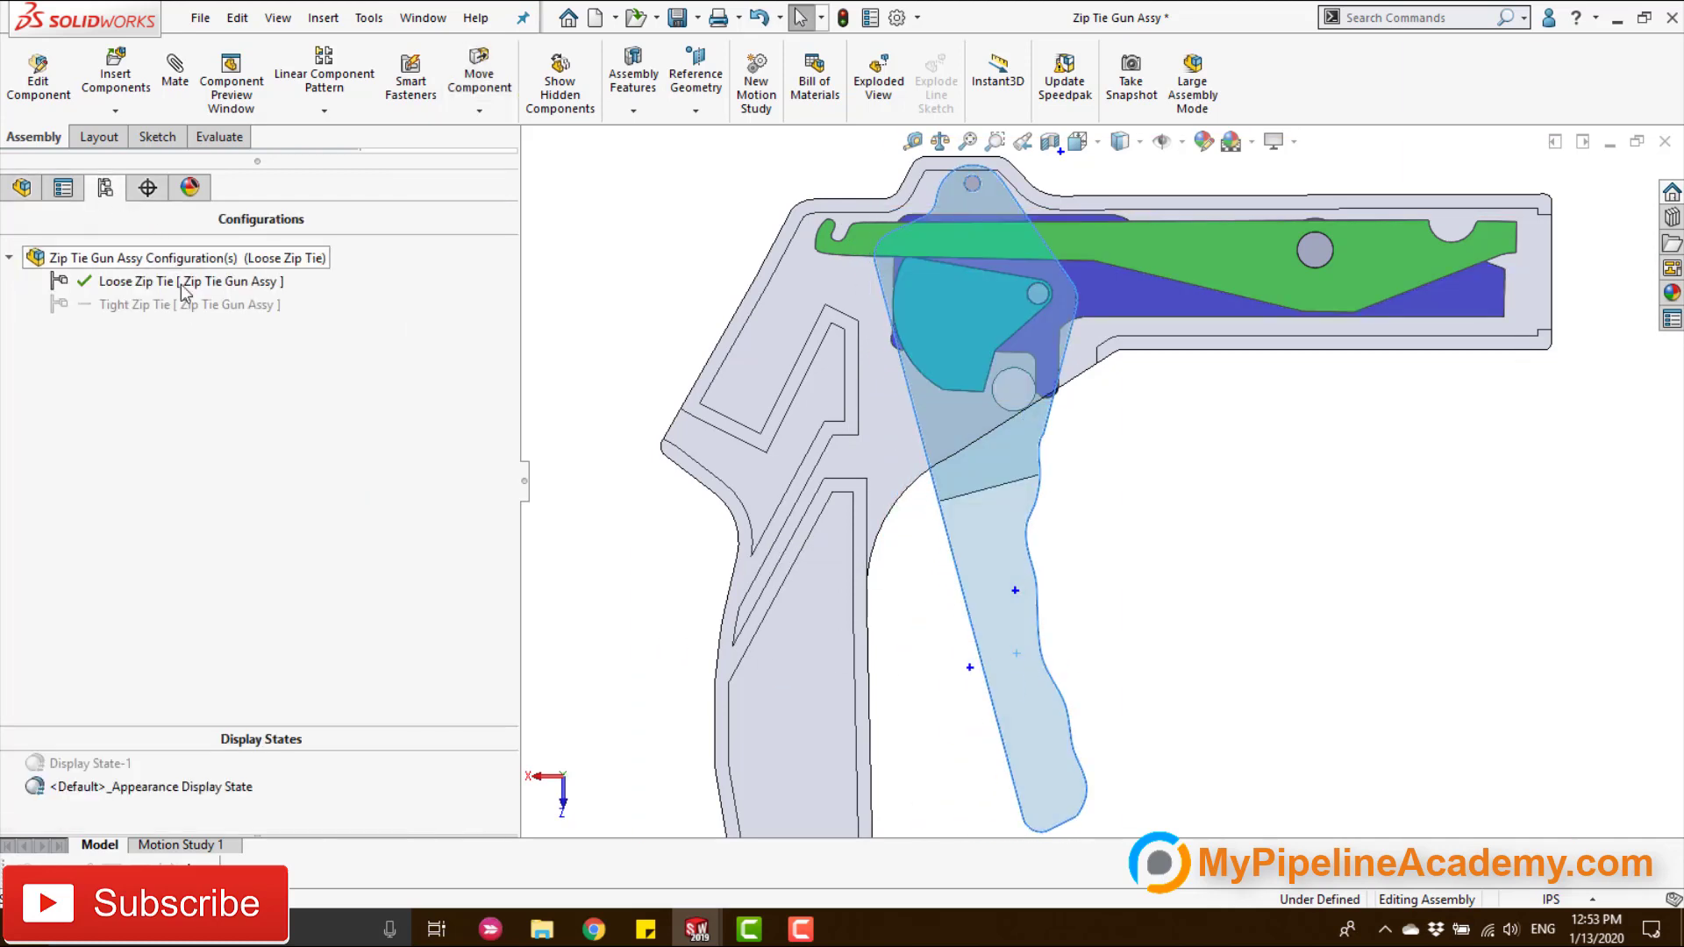
{"action": "double_click", "coordinate": [182, 309]}
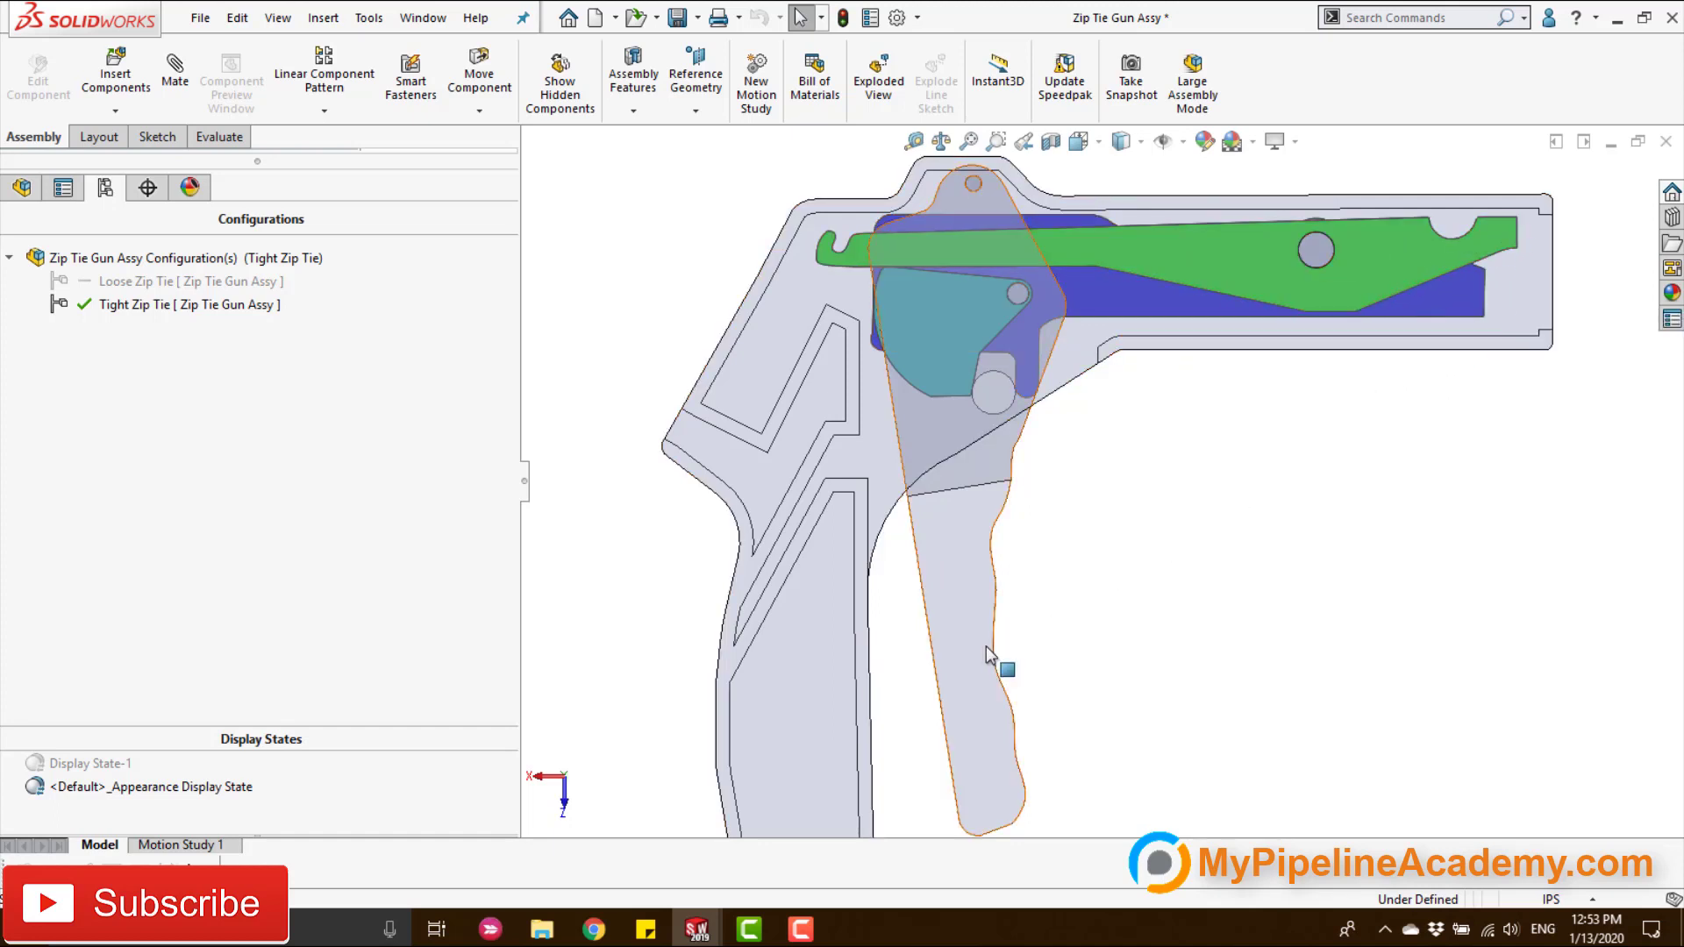
{"action": "mouse_move", "coordinate": [967, 663]}
{"action": "left_mouse_down"}
{"action": "mouse_move", "coordinate": [881, 654]}
{"action": "mouse_move", "coordinate": [988, 643]}
{"action": "left_mouse_up"}
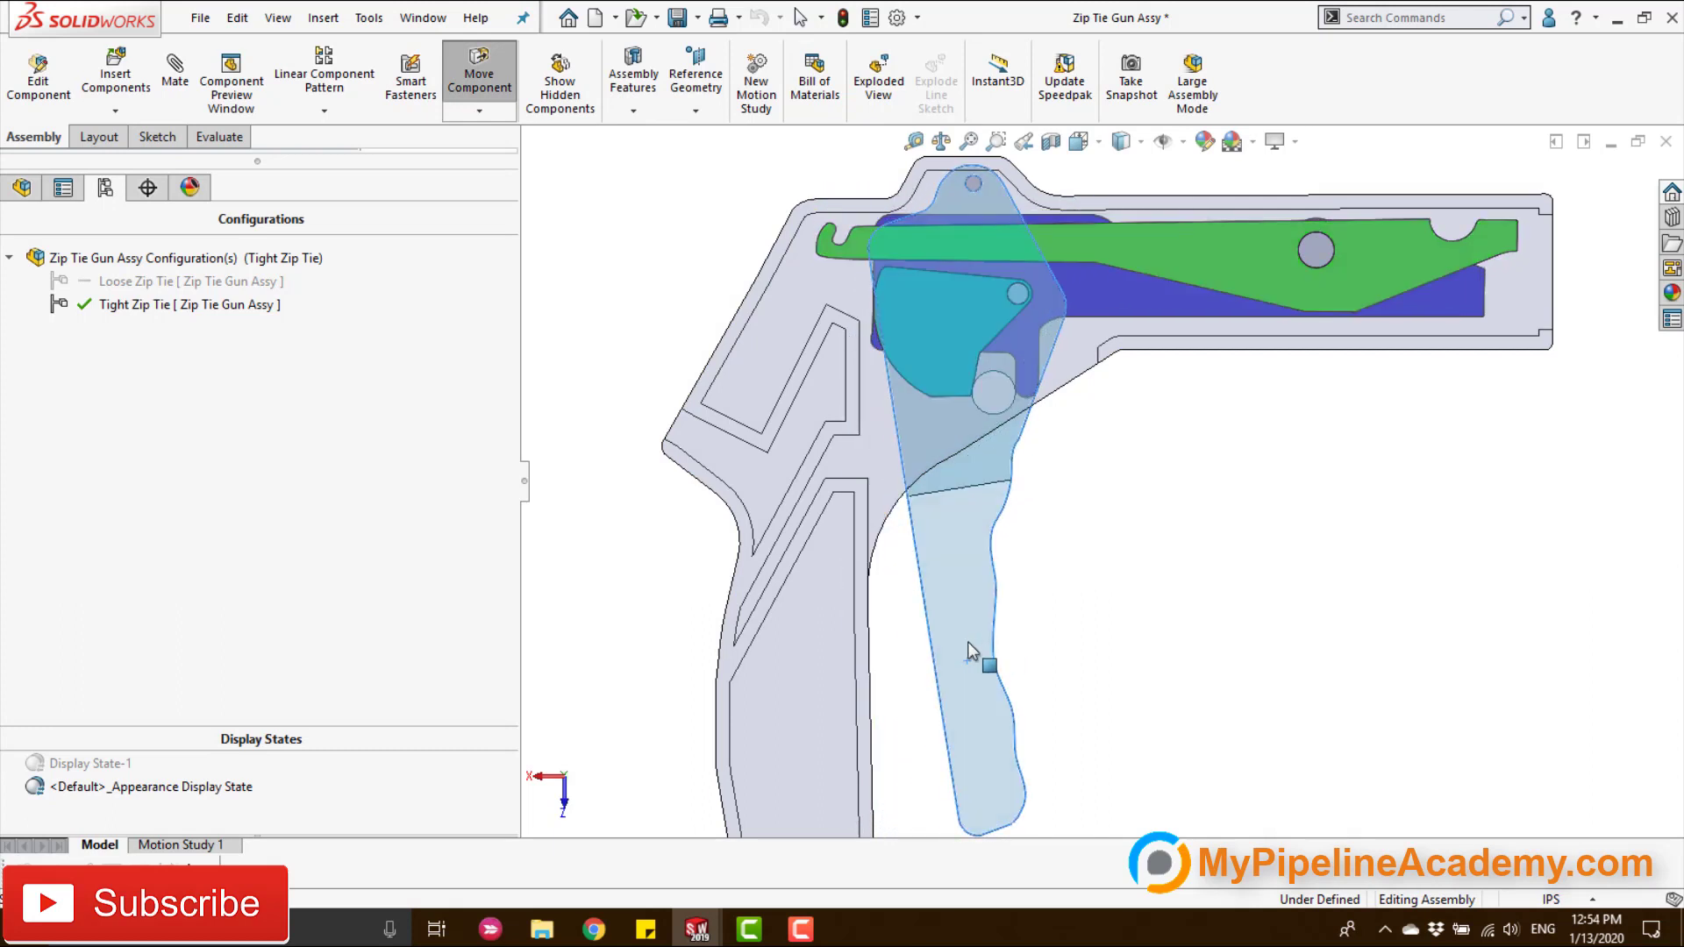
{"action": "mouse_move", "coordinate": [971, 651]}
{"action": "left_mouse_down"}
{"action": "mouse_move", "coordinate": [918, 644]}
{"action": "mouse_move", "coordinate": [939, 642]}
{"action": "left_mouse_up"}
{"action": "key", "text": "Escape"}
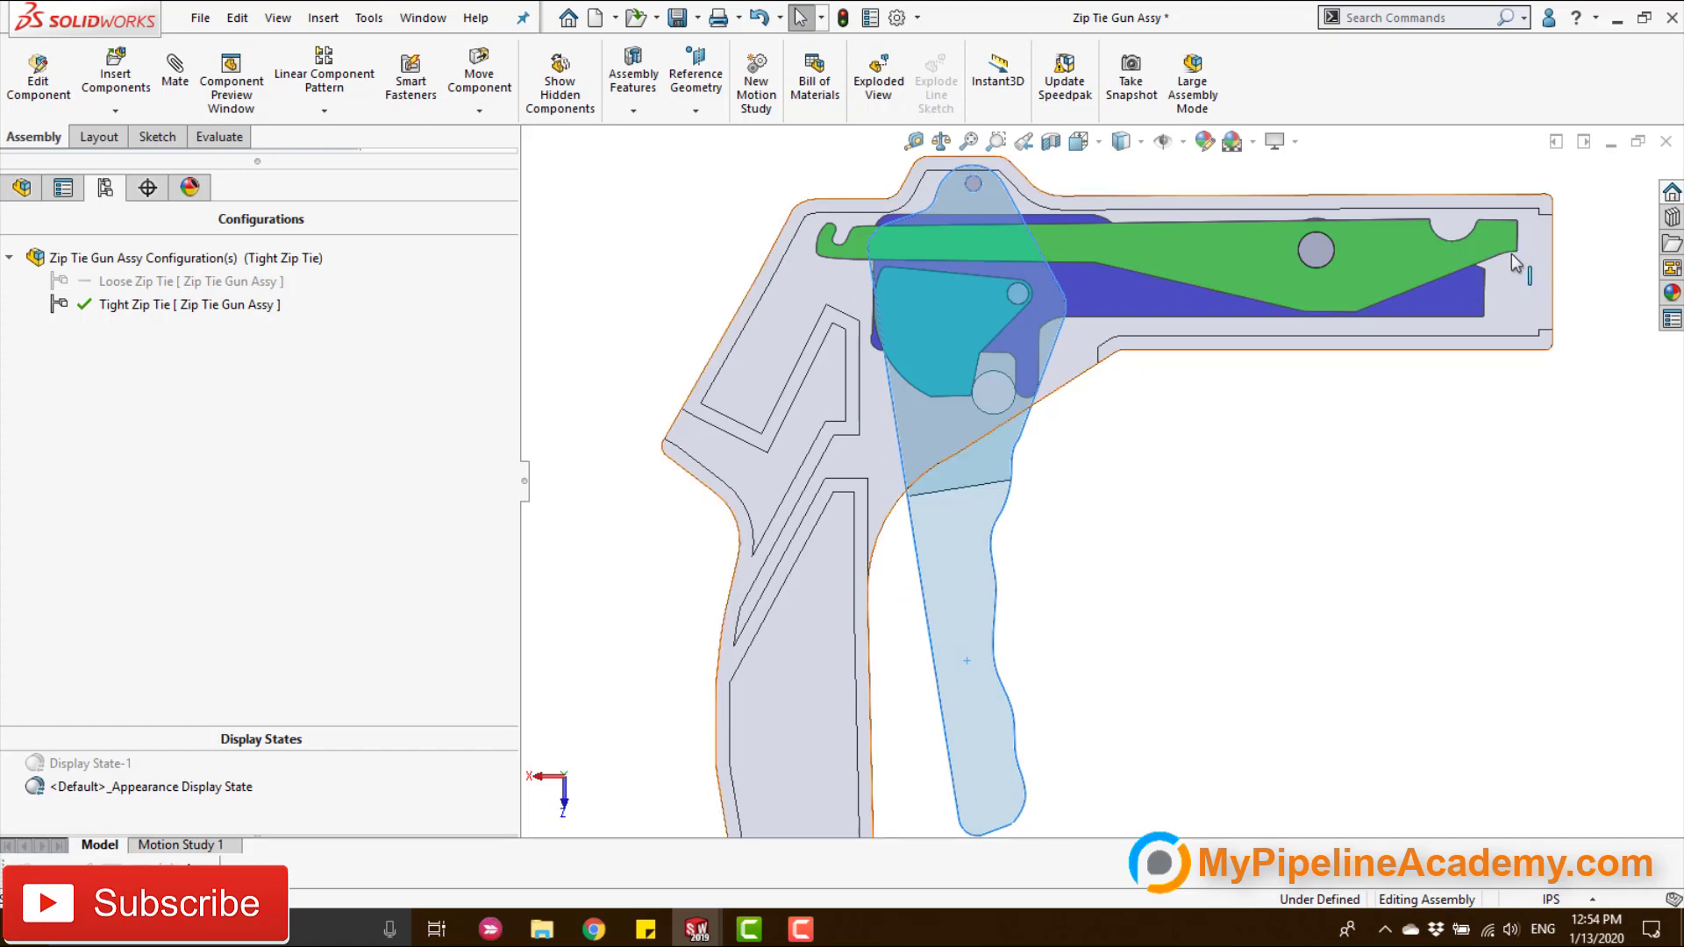
{"action": "mouse_move", "coordinate": [957, 672]}
{"action": "left_mouse_down"}
{"action": "mouse_move", "coordinate": [862, 669]}
{"action": "mouse_move", "coordinate": [956, 665]}
{"action": "left_mouse_up"}
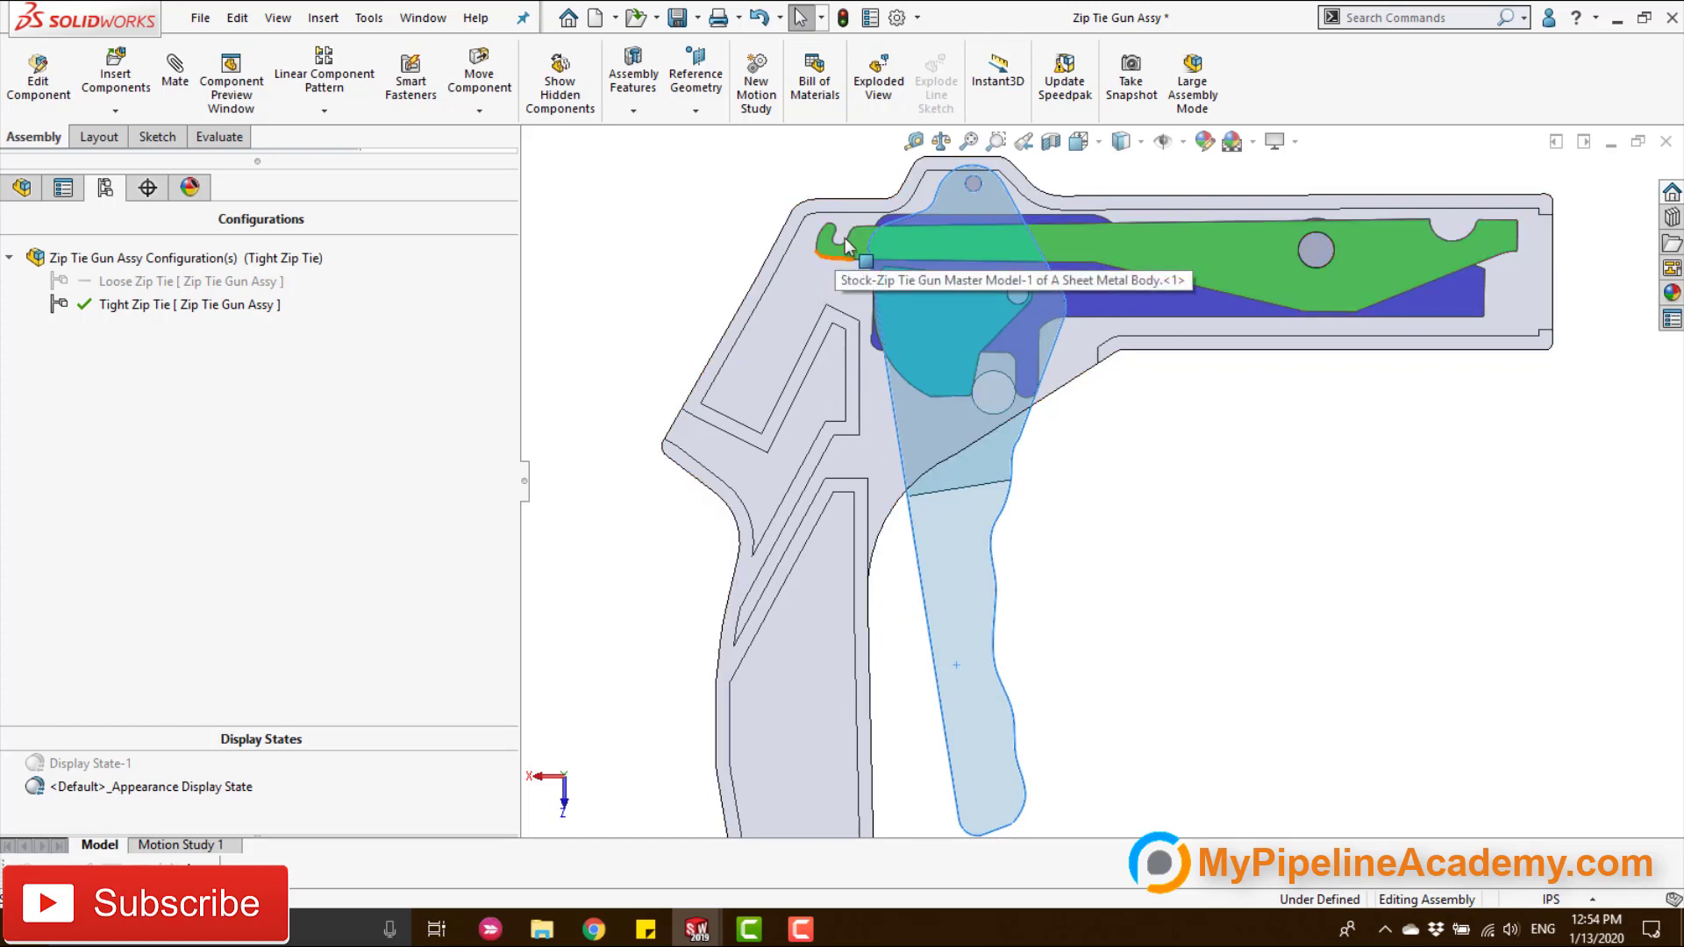
Show the master model's gun photo for comparison, hide it again, and rotate the trigger forward.
{"action": "left_click", "coordinate": [21, 187]}
{"action": "left_click", "coordinate": [426, 495]}
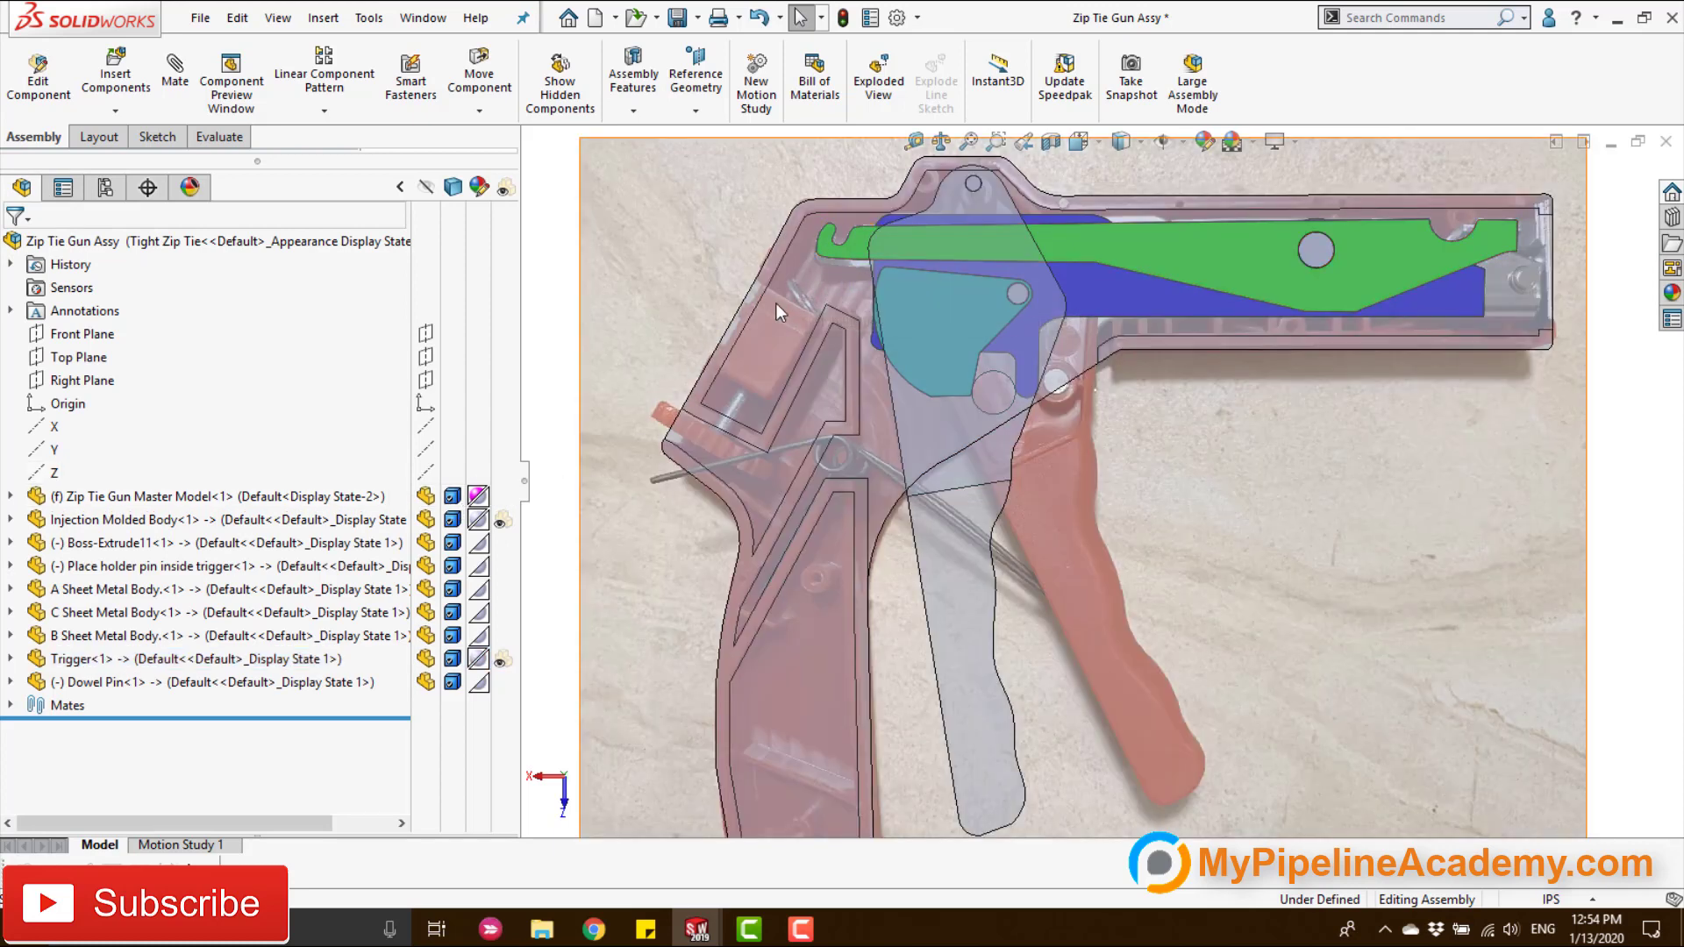
{"action": "left_click", "coordinate": [951, 672]}
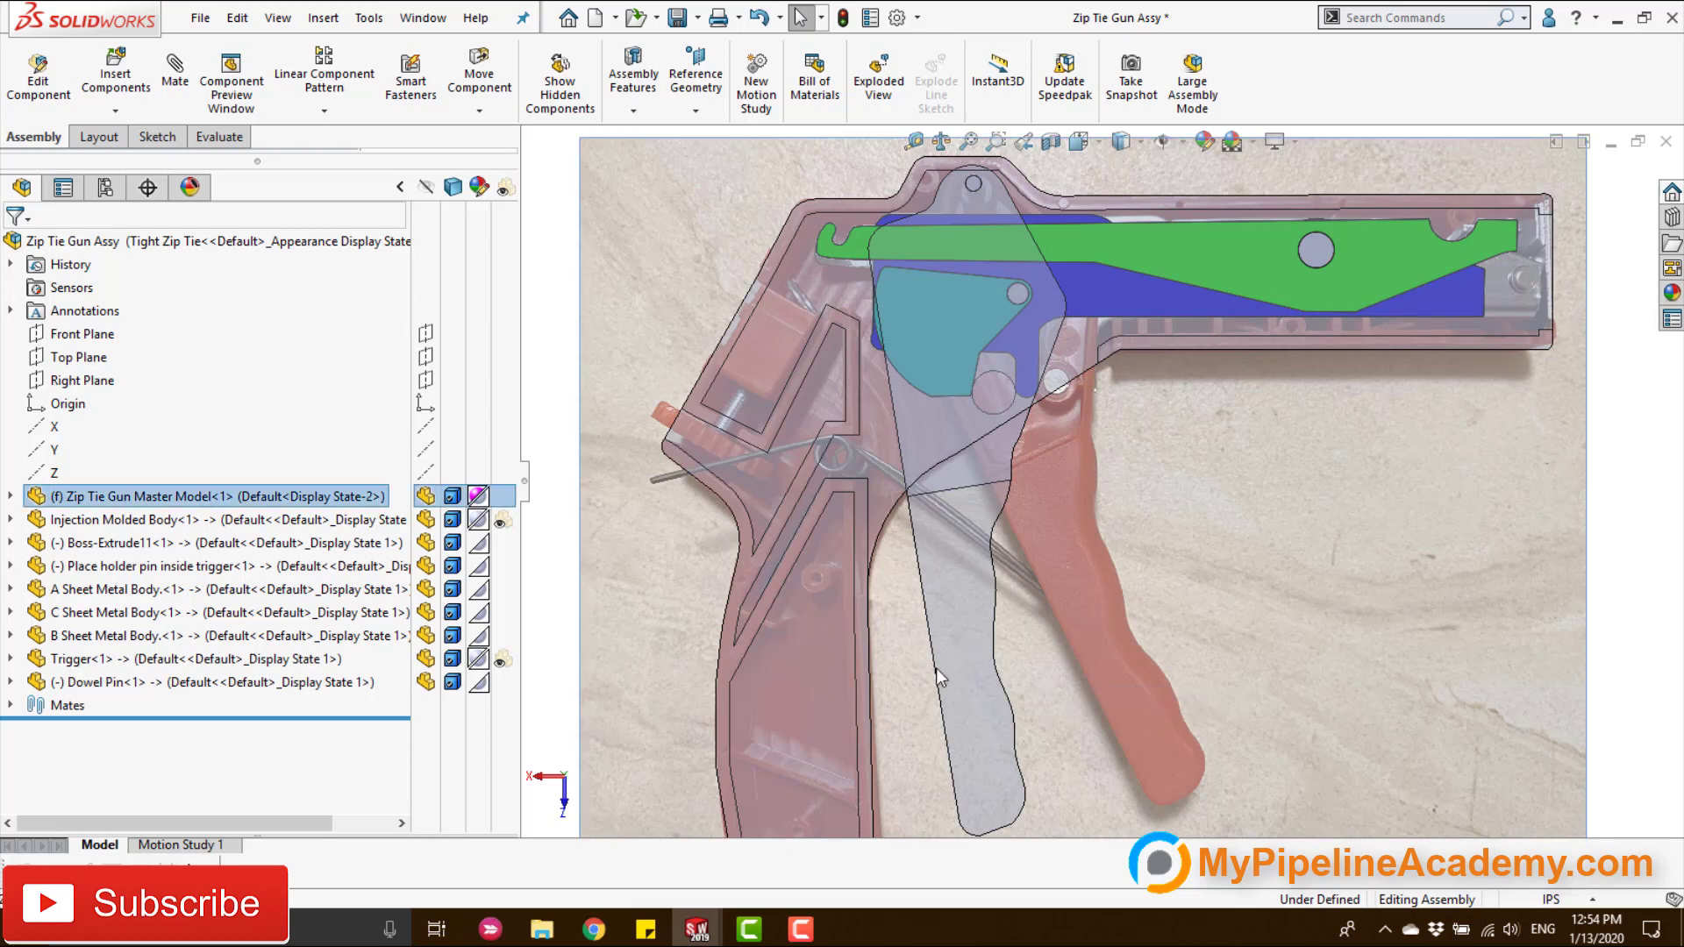
{"action": "left_click", "coordinate": [426, 496]}
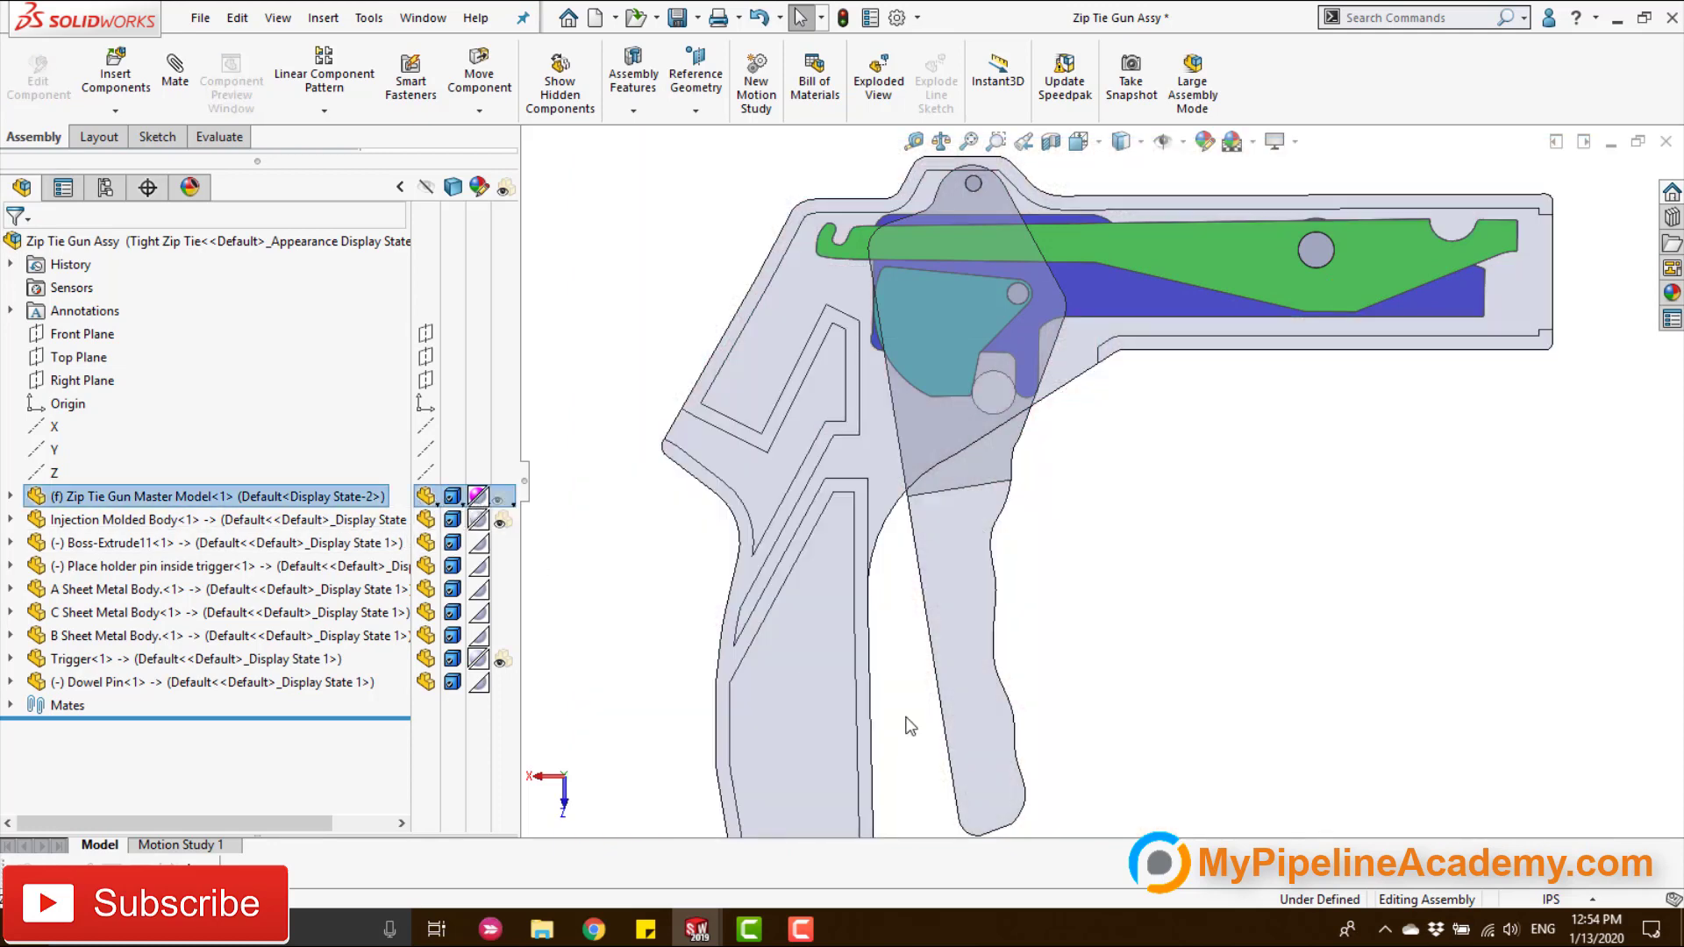
{"action": "mouse_move", "coordinate": [975, 705]}
{"action": "left_mouse_down"}
{"action": "mouse_move", "coordinate": [887, 704]}
{"action": "mouse_move", "coordinate": [998, 682]}
{"action": "left_mouse_up"}
{"action": "key", "text": "Escape"}
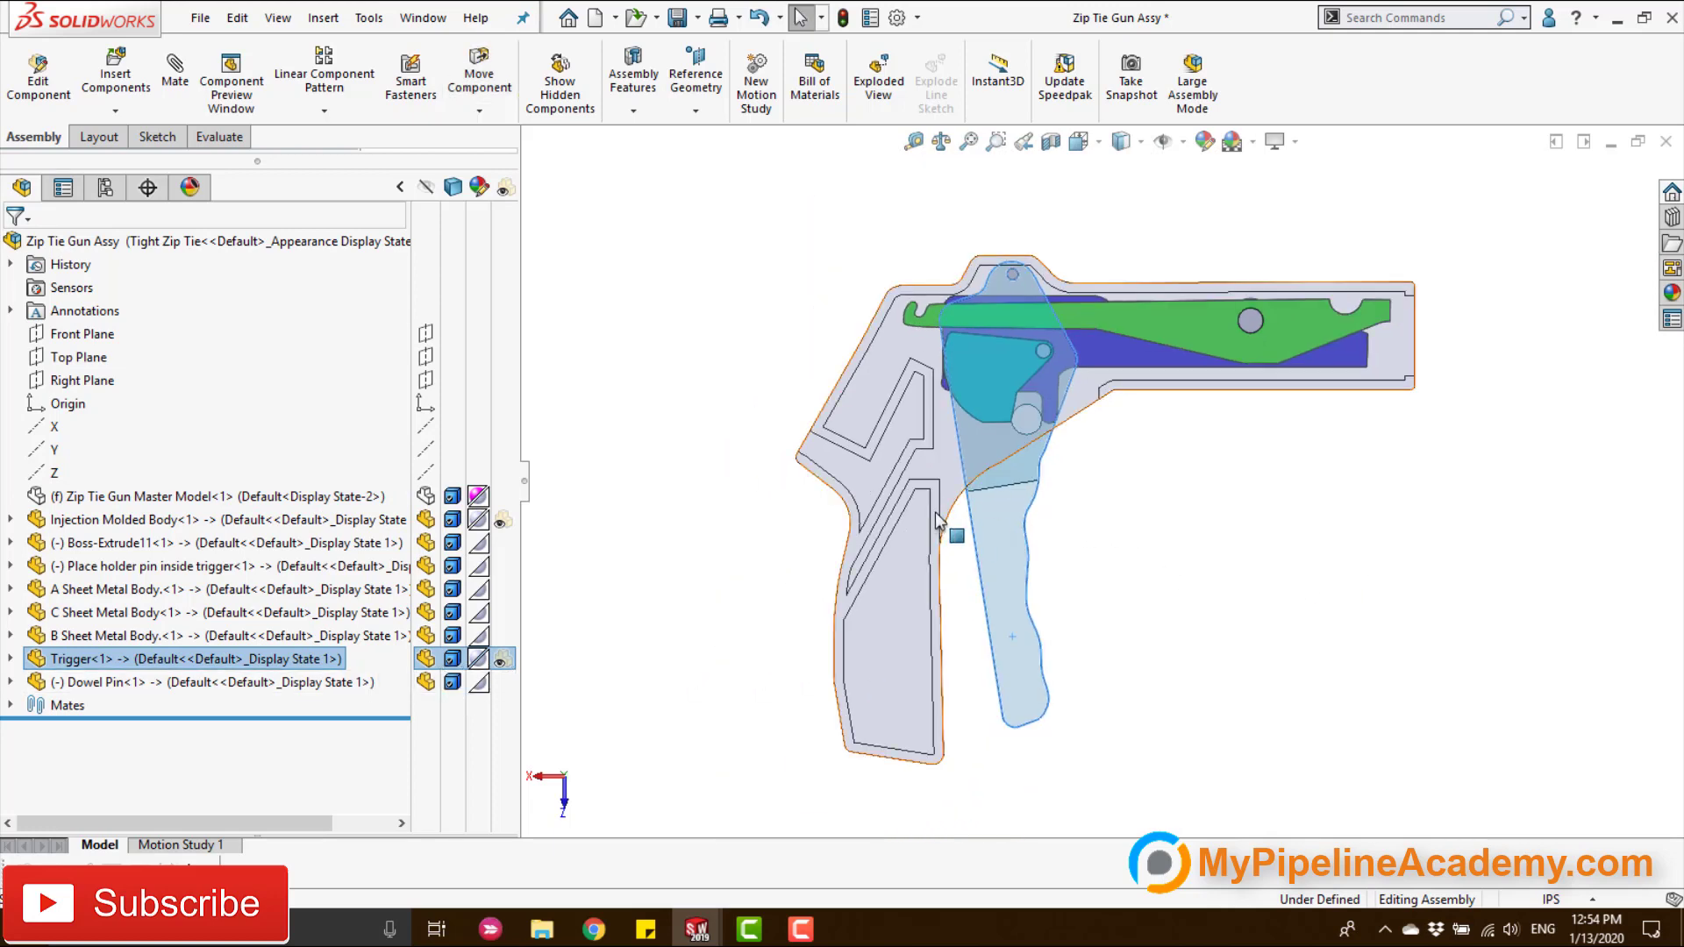
Orbit the gun to its other side, zoom out and in, then orbit to an angled 3D view.
{"action": "middle_click_drag", "start_coordinate": [951, 527], "coordinate": [1303, 555]}
{"action": "scroll", "coordinate": [1308, 528], "scroll_direction": "up", "scroll_amount": 2}
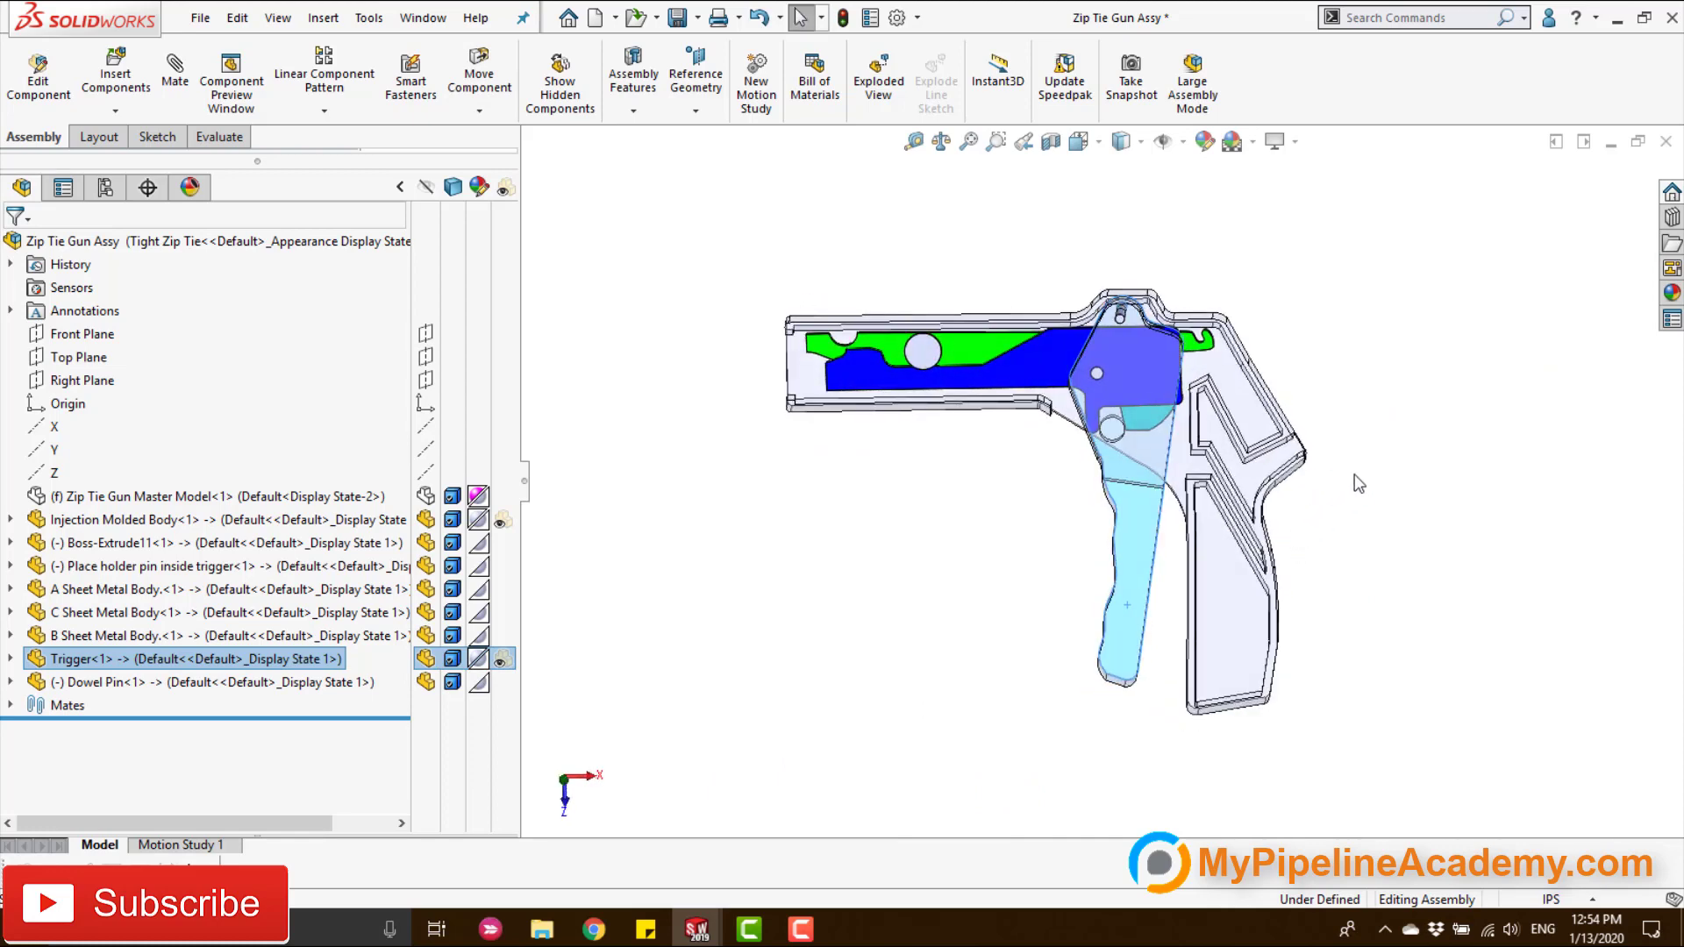
{"action": "scroll", "coordinate": [1359, 483], "scroll_direction": "down", "scroll_amount": 2}
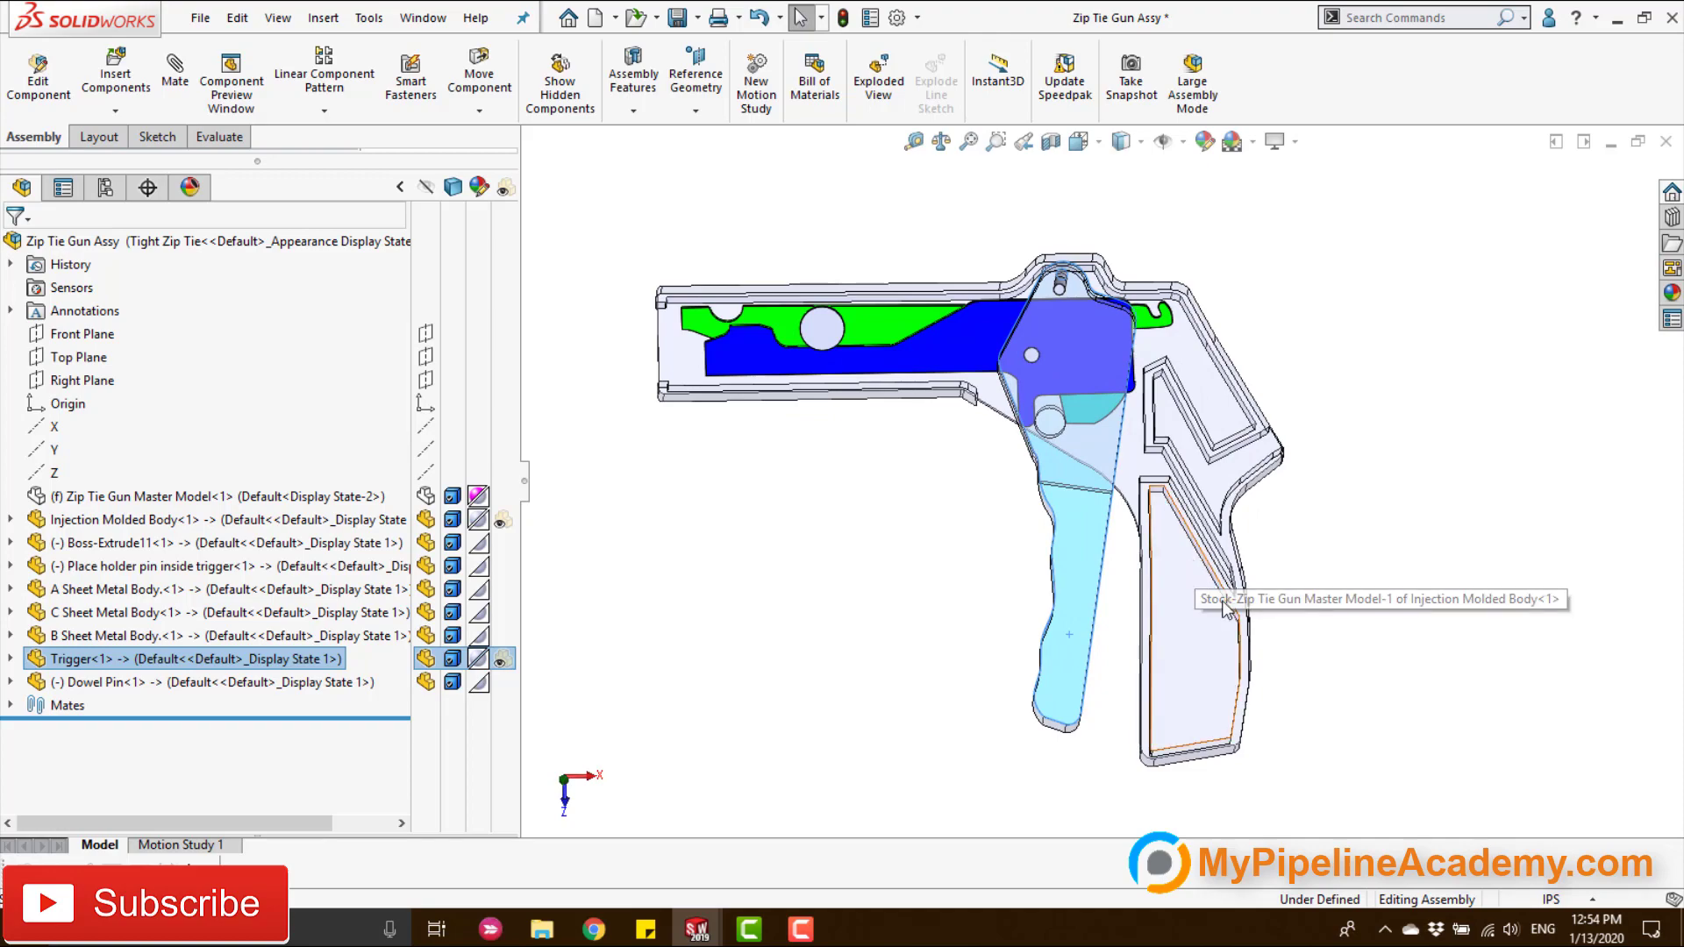
{"action": "middle_click_drag", "start_coordinate": [996, 563], "coordinate": [862, 503]}
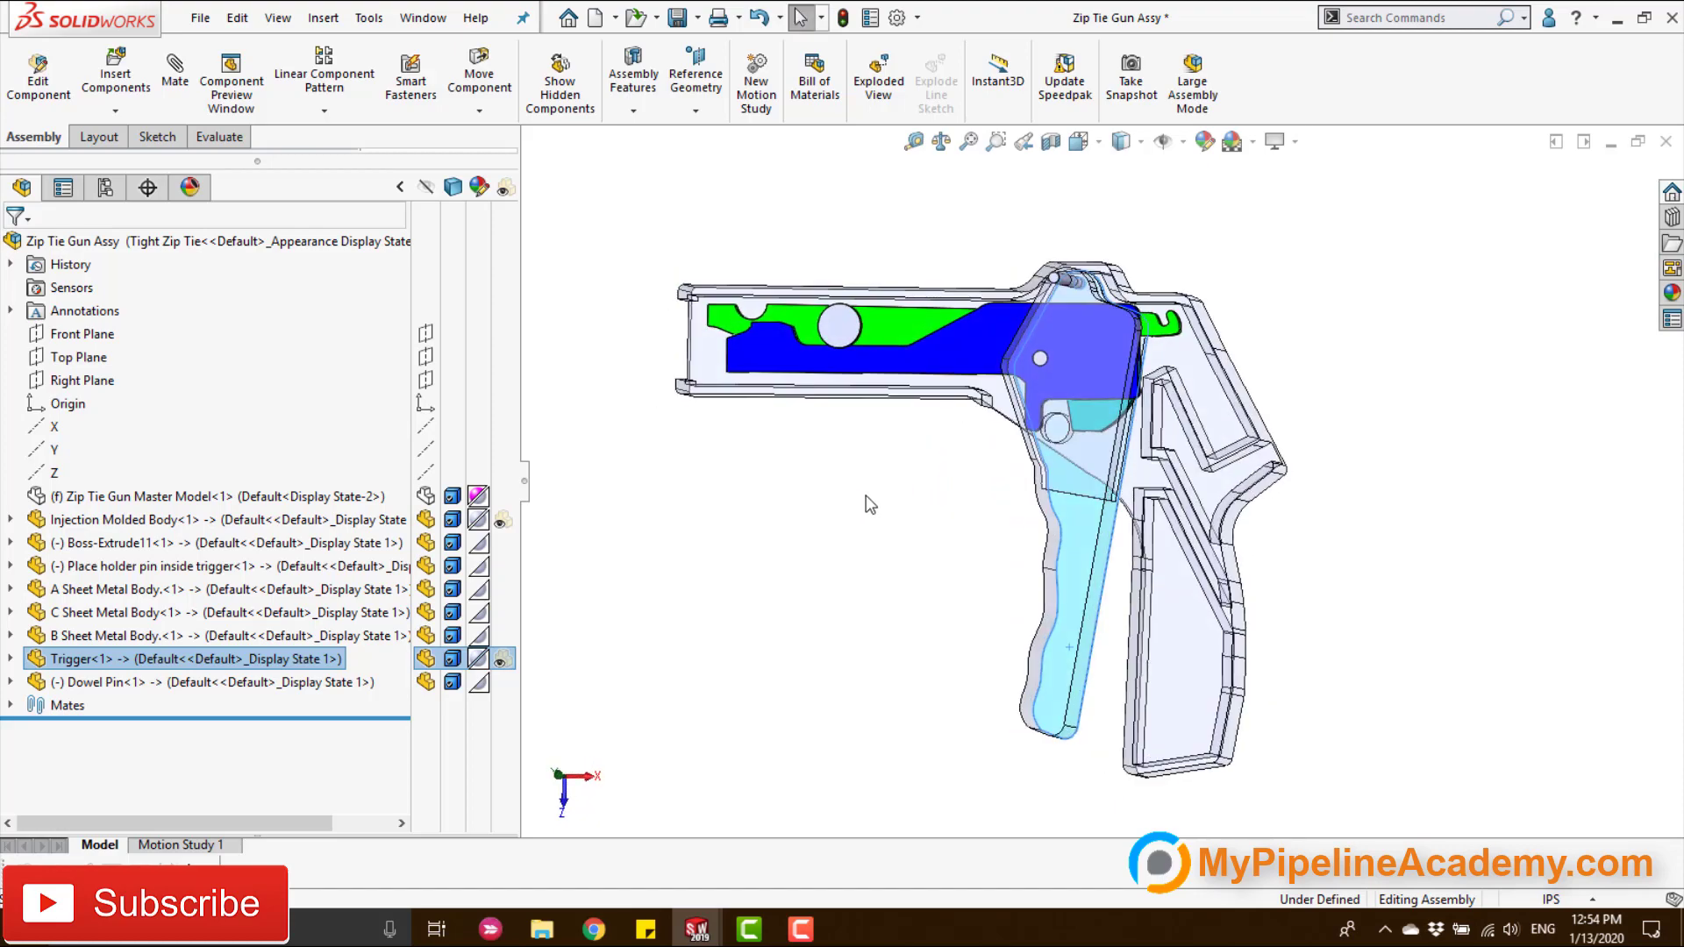